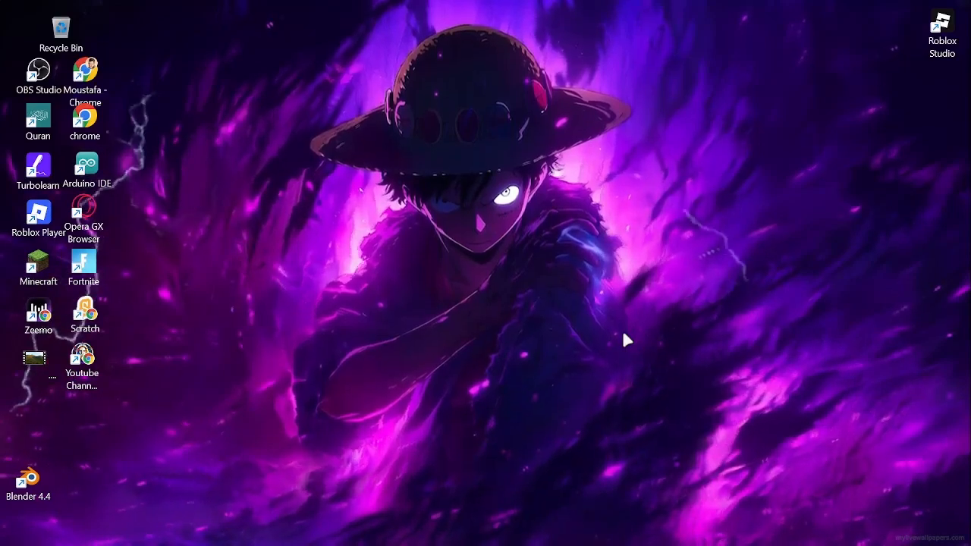
- Switch to Chrome, search the web for "google sites" and open the sites.google.com result
{"action": "mouse_move", "coordinate": [658, 542]}
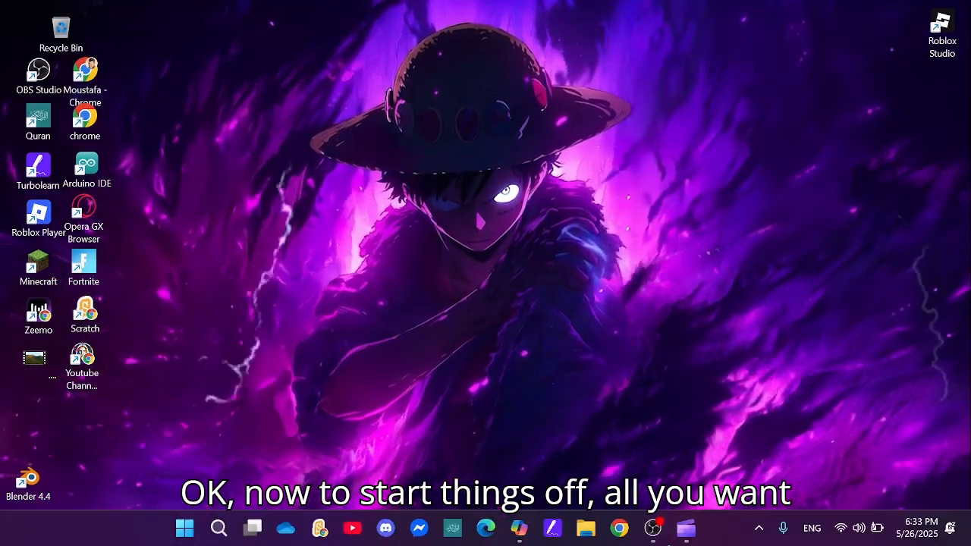
{"action": "left_click", "coordinate": [620, 530]}
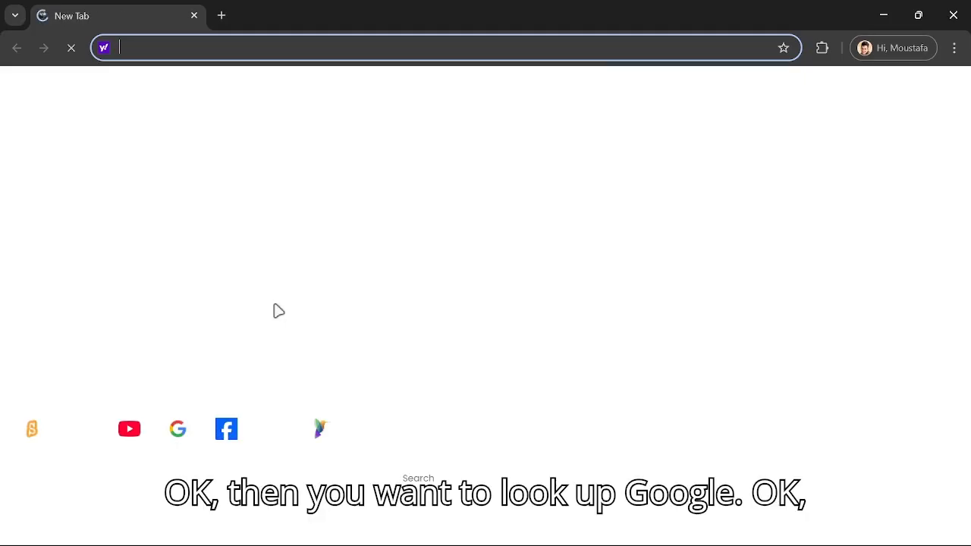
{"action": "type", "text": "google sites"}
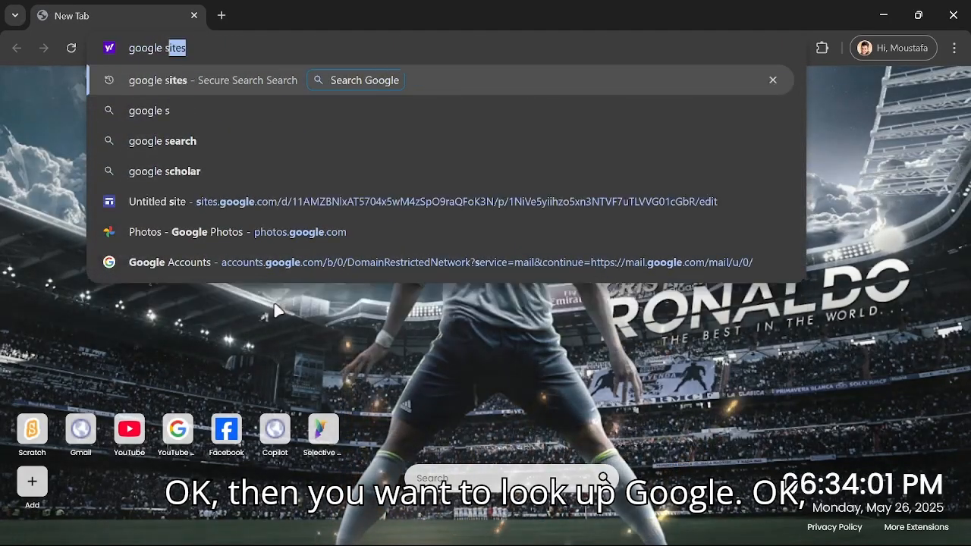
{"action": "key", "text": "Return"}
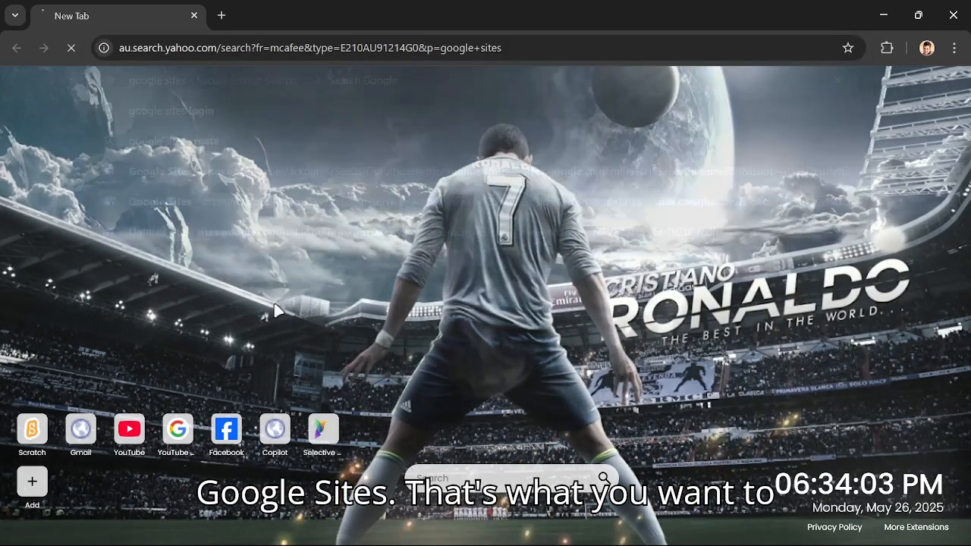
{"action": "scroll", "coordinate": [210, 235], "scroll_direction": "down", "scroll_amount": 10}
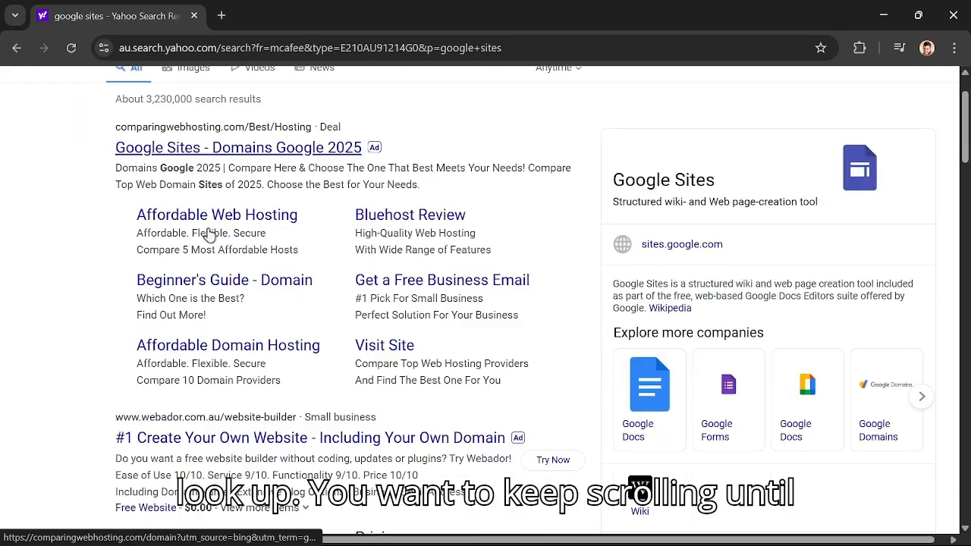
{"action": "scroll", "coordinate": [210, 236], "scroll_direction": "down", "scroll_amount": 3}
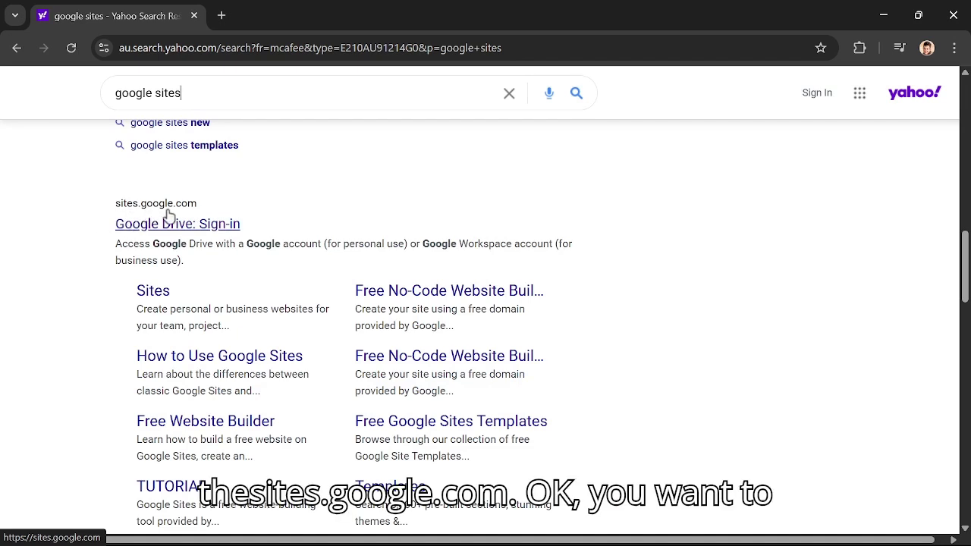
{"action": "left_click", "coordinate": [176, 225]}
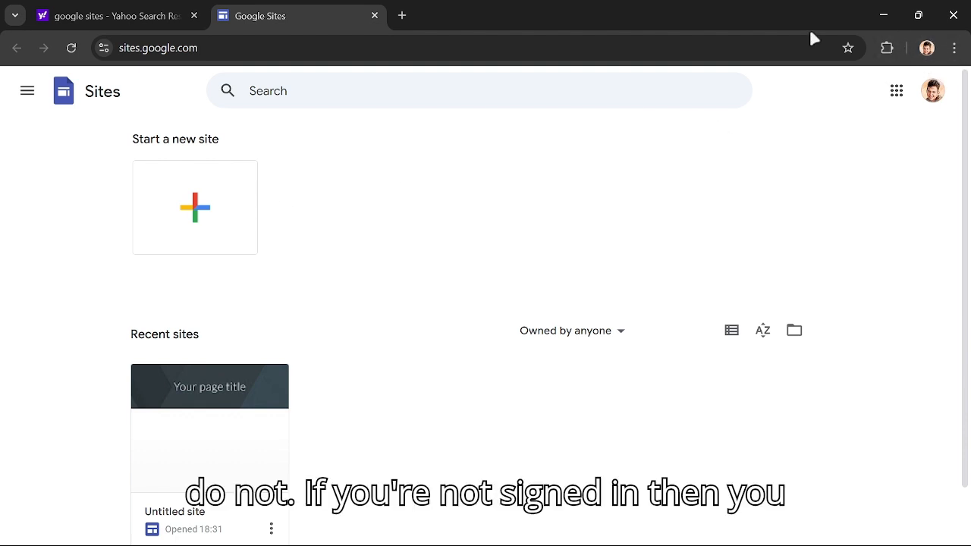
- Start a new blank site and apply the Impression theme to it
{"action": "left_click", "coordinate": [180, 207]}
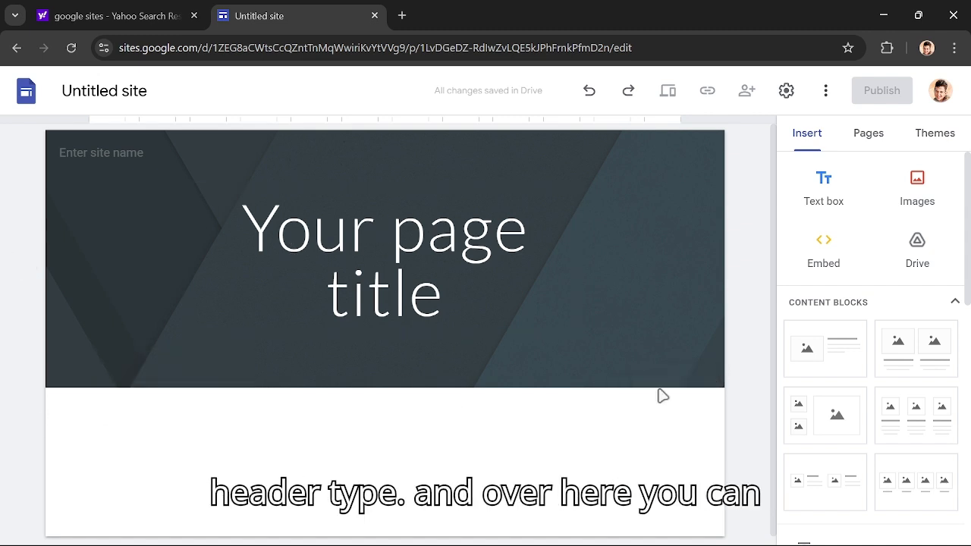
{"action": "left_click", "coordinate": [708, 376]}
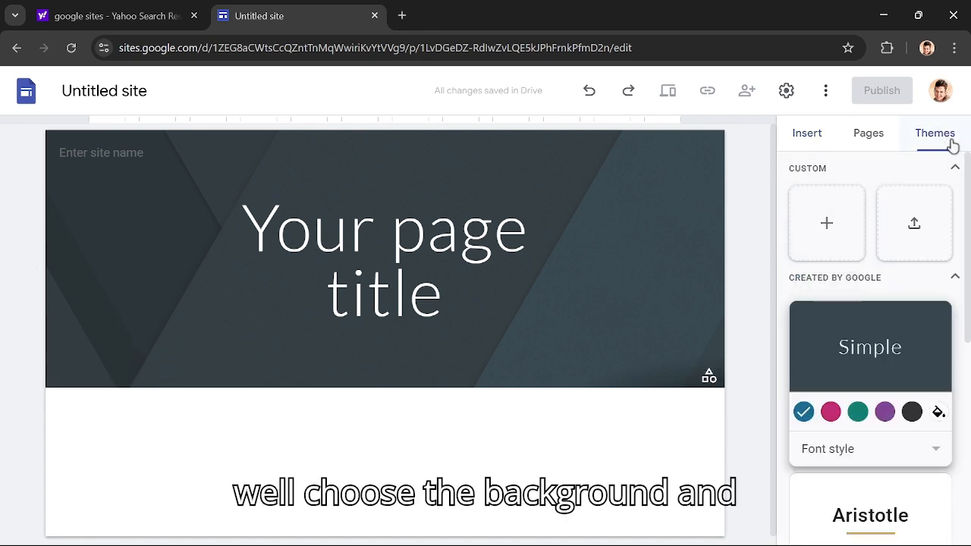
{"action": "scroll", "coordinate": [926, 329], "scroll_direction": "down", "scroll_amount": 5}
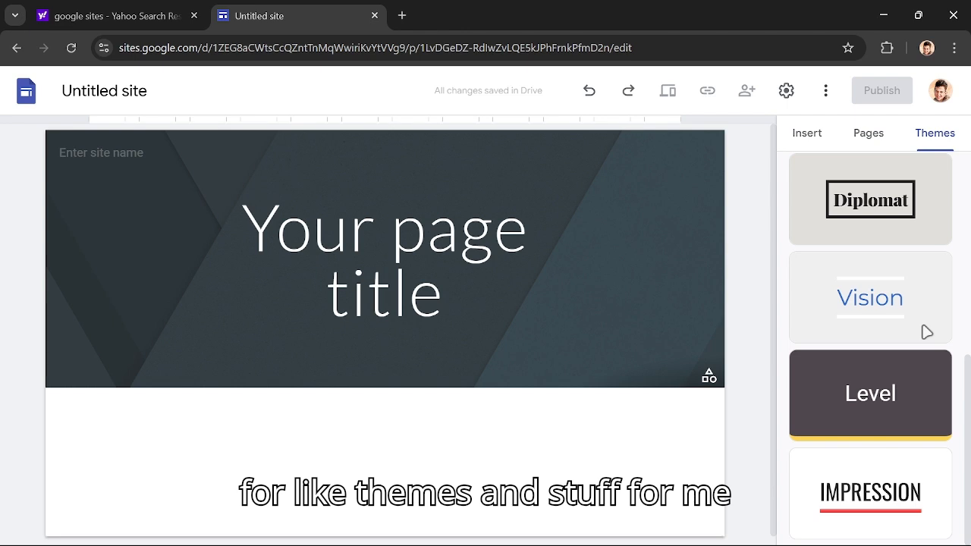
{"action": "left_click", "coordinate": [887, 479]}
- Replace the header's placeholder page title with "YOUTUBE"
{"action": "left_click", "coordinate": [449, 251]}
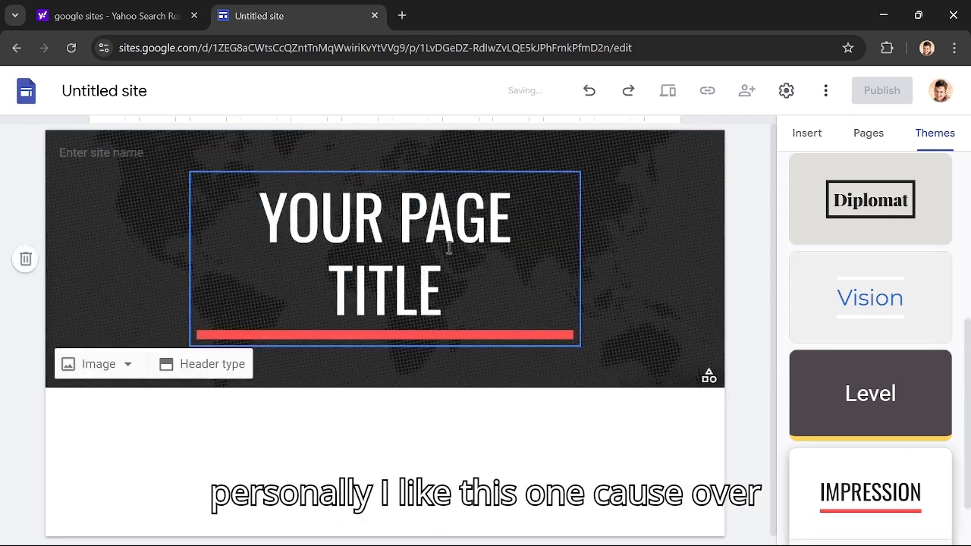
{"action": "double_click", "coordinate": [449, 251]}
{"action": "triple_click", "coordinate": [449, 251]}
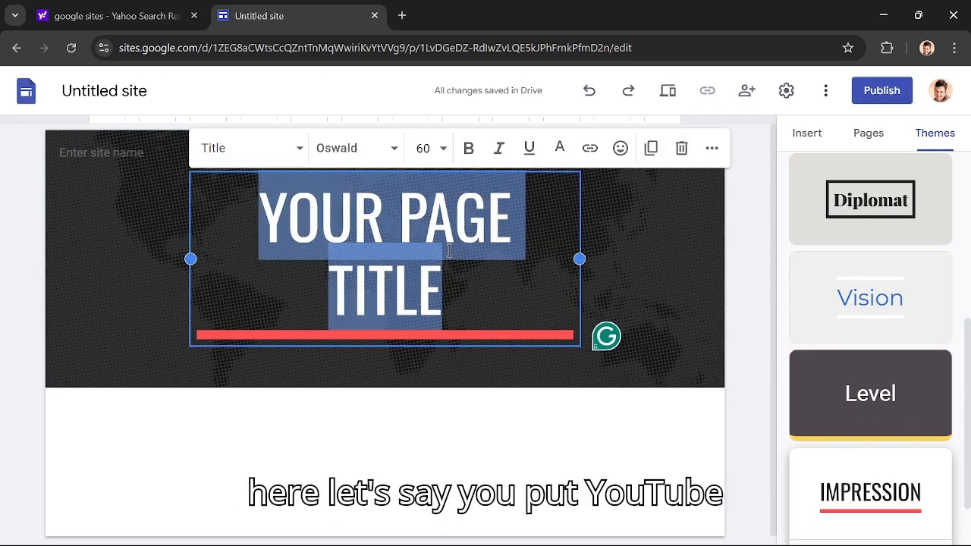
{"action": "type", "text": "YOUTUBE"}
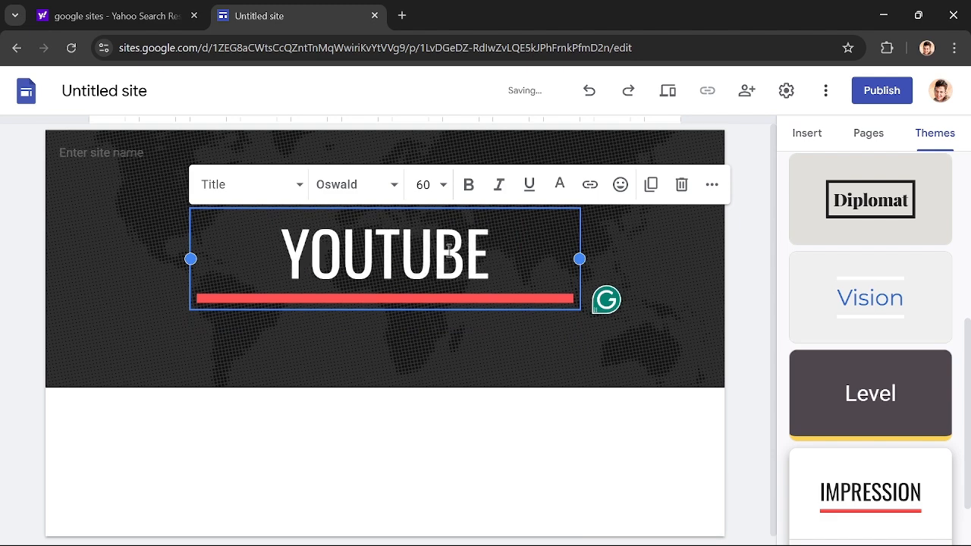
- Add a line under the title reading "HIT THAT SUBSCRIBE BUTTON (I know that like half of you guys watching aren't subscribed)"
{"action": "key", "text": "Return"}
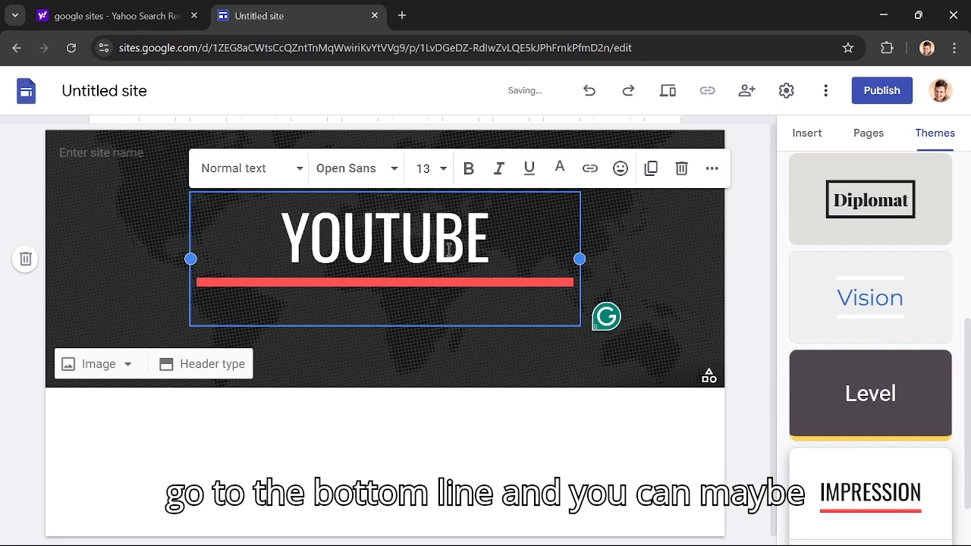
{"action": "type", "text": "HIT THAT SUBS"}
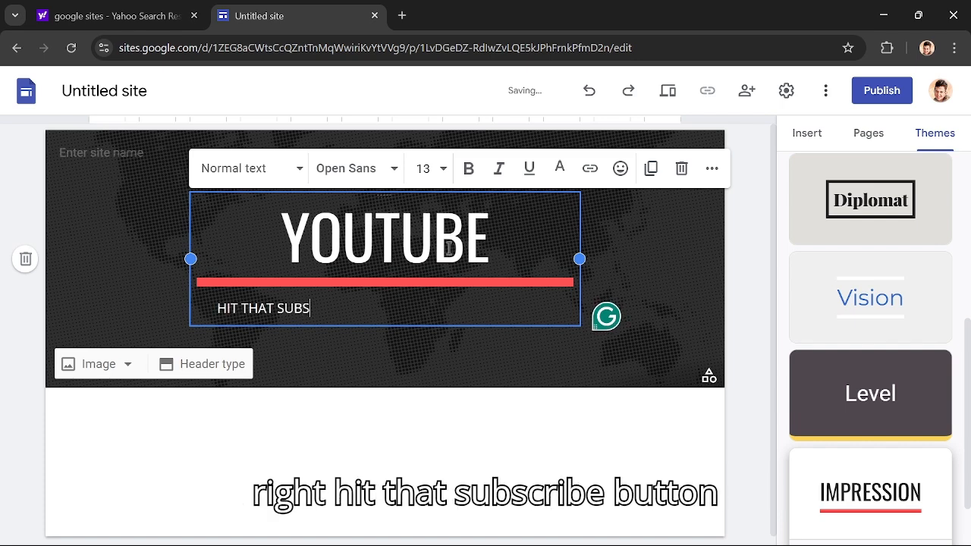
{"action": "type", "text": "CRIBE BUTTO"}
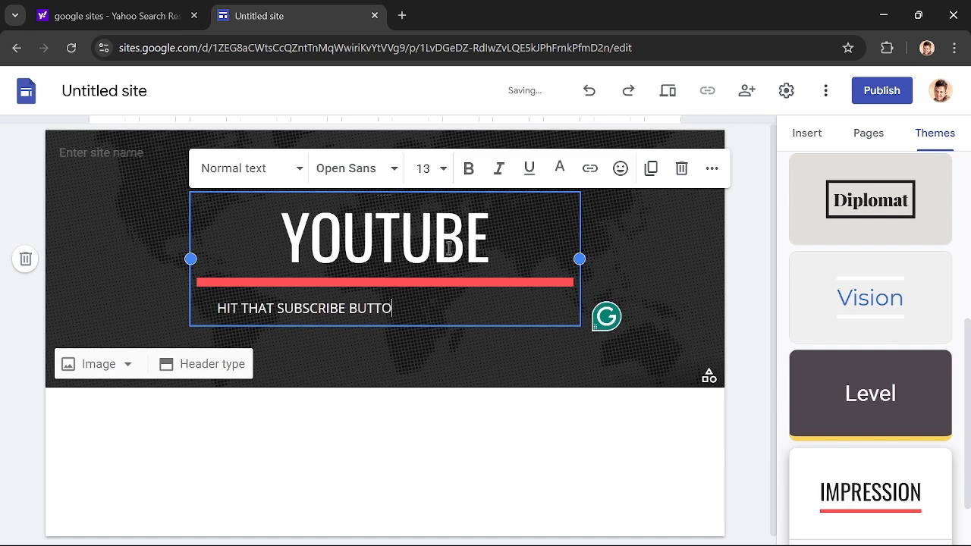
{"action": "type", "text": "N"}
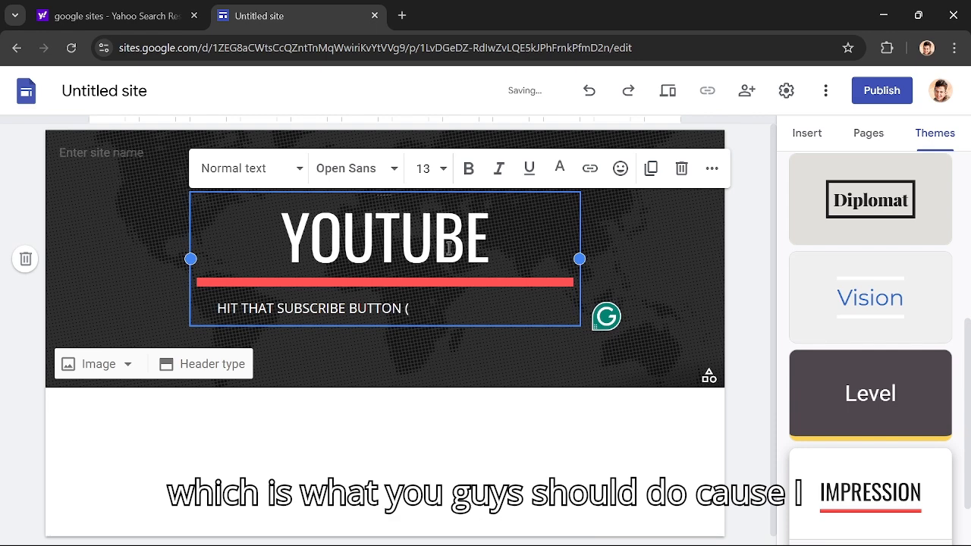
{"action": "type", "text": " (I know that"}
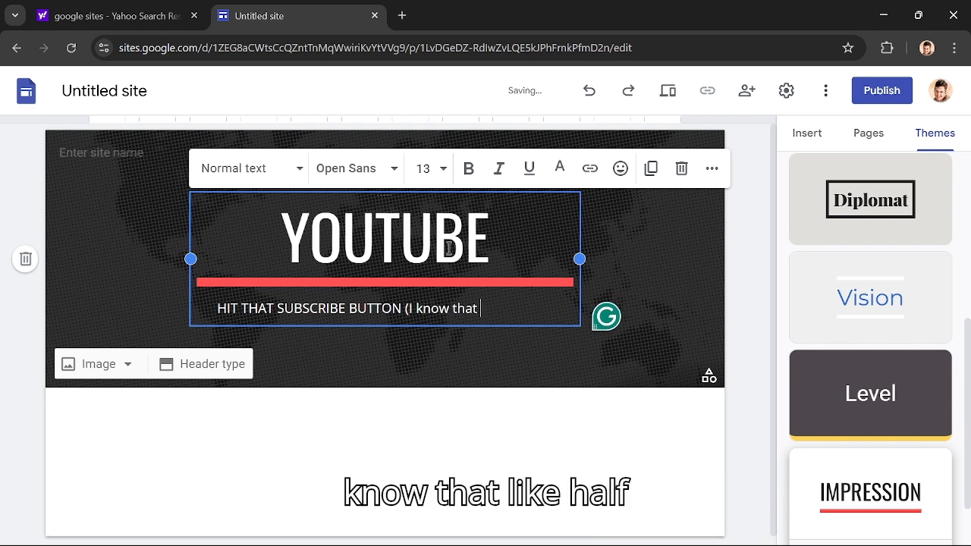
{"action": "type", "text": " like half yo"}
{"action": "key", "text": "BackSpace"}
{"action": "key", "text": "BackSpace"}
{"action": "type", "text": "o"}
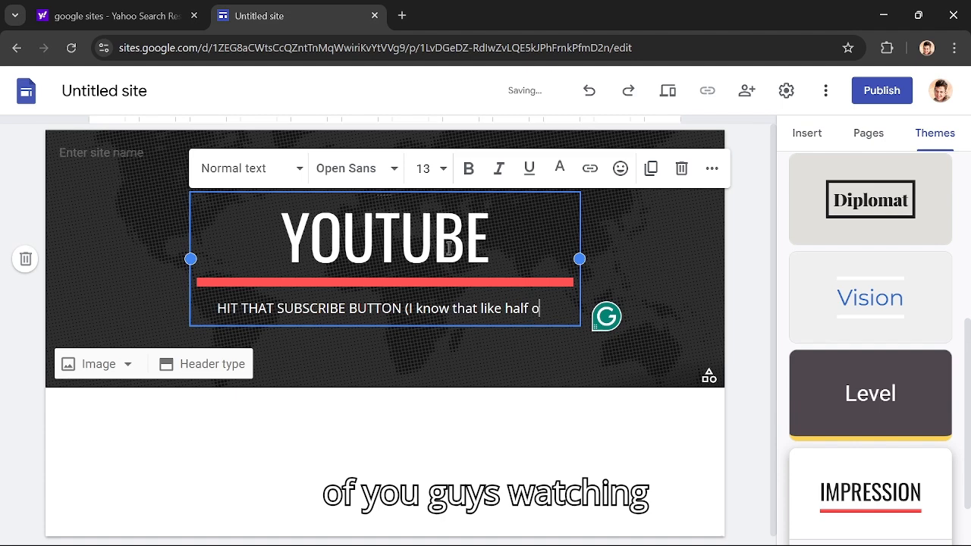
{"action": "type", "text": "f you guys "}
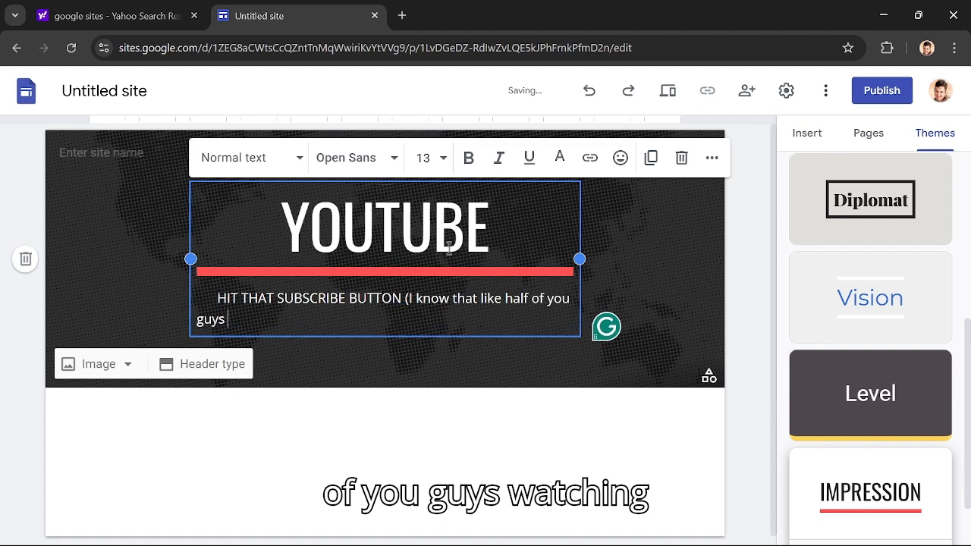
{"action": "type", "text": "watching ar"}
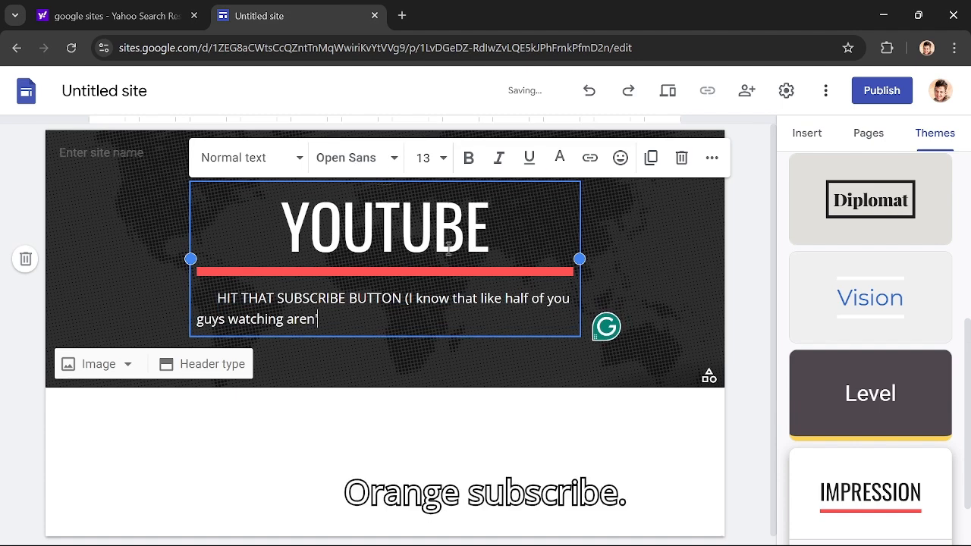
{"action": "type", "text": "en't subscribed"}
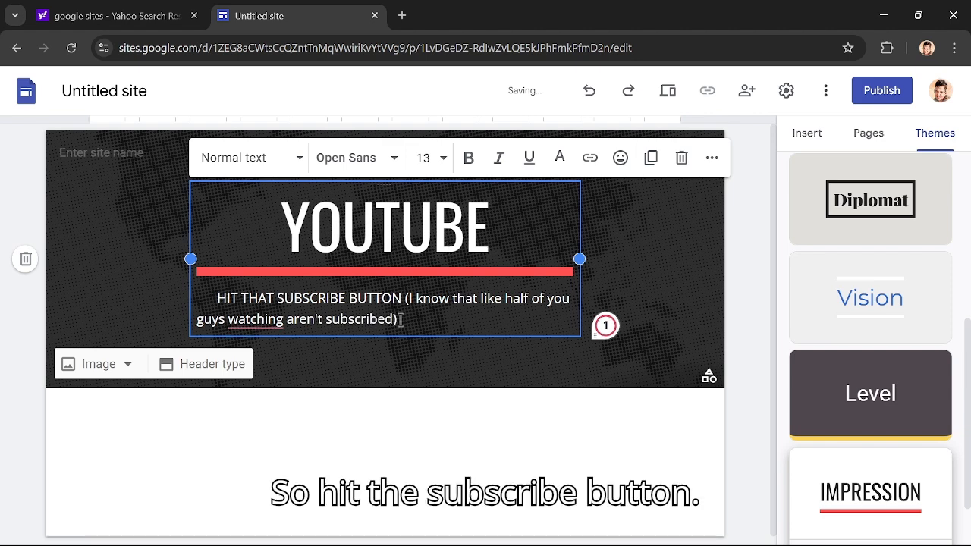
{"action": "left_click_drag", "start_coordinate": [424, 324], "coordinate": [206, 295]}
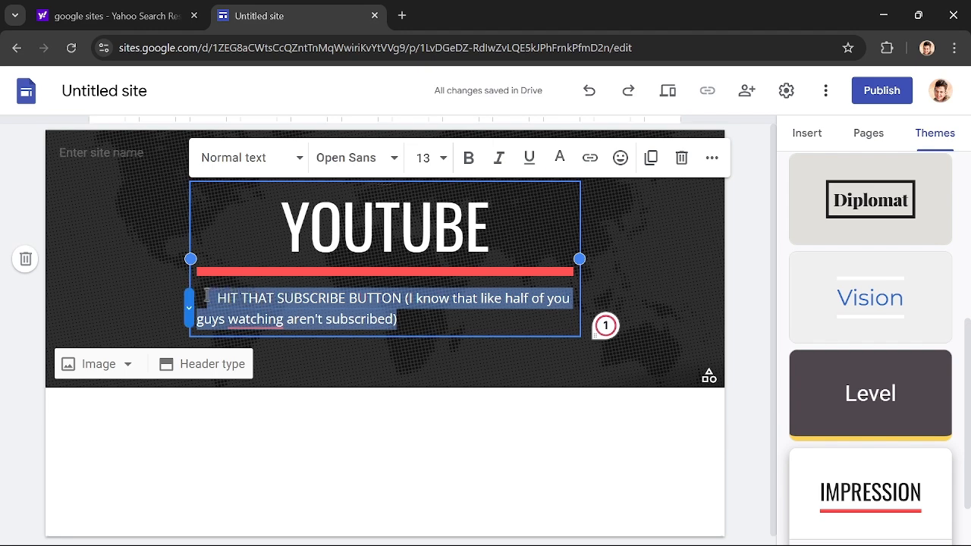
{"action": "left_click", "coordinate": [430, 320]}
{"action": "left_click", "coordinate": [414, 459]}
{"action": "scroll", "coordinate": [342, 445], "scroll_direction": "down", "scroll_amount": 1}
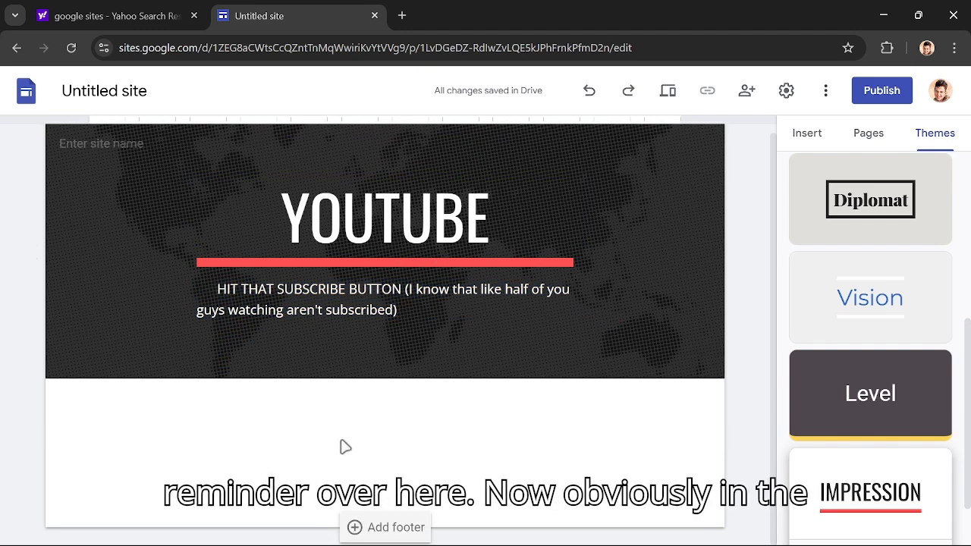
- Insert a text box below the header containing "I SAID SUBSCRIBE"
{"action": "left_click", "coordinate": [807, 134]}
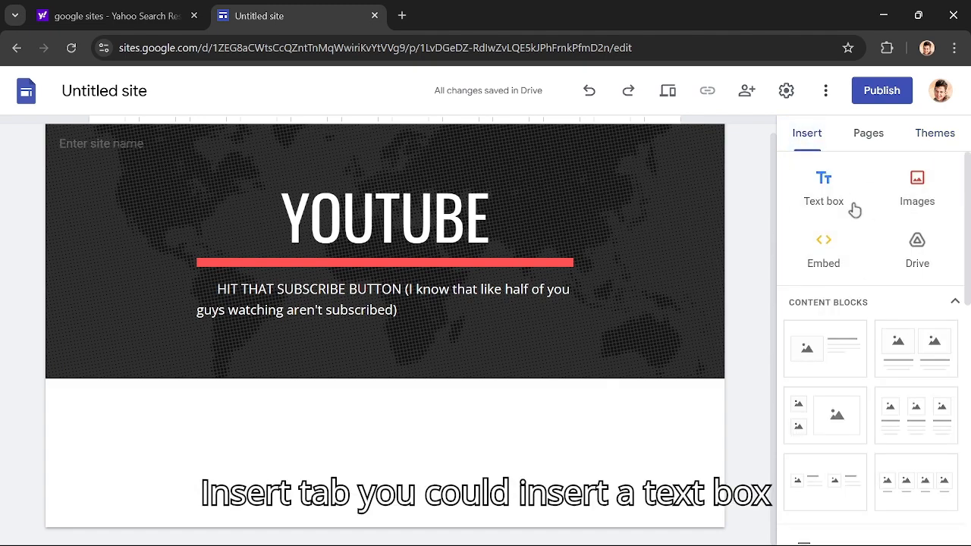
{"action": "left_click", "coordinate": [838, 203]}
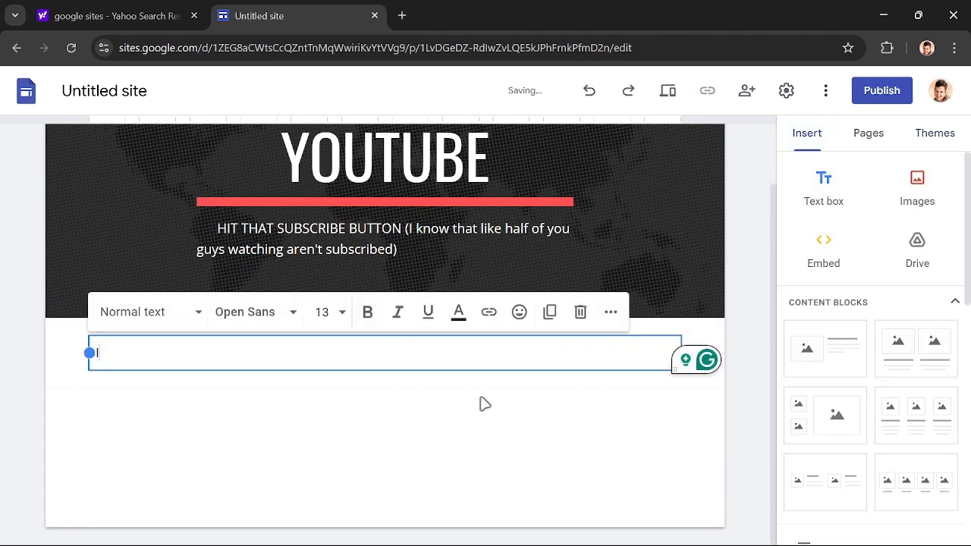
{"action": "type", "text": "I SAID SUBS"}
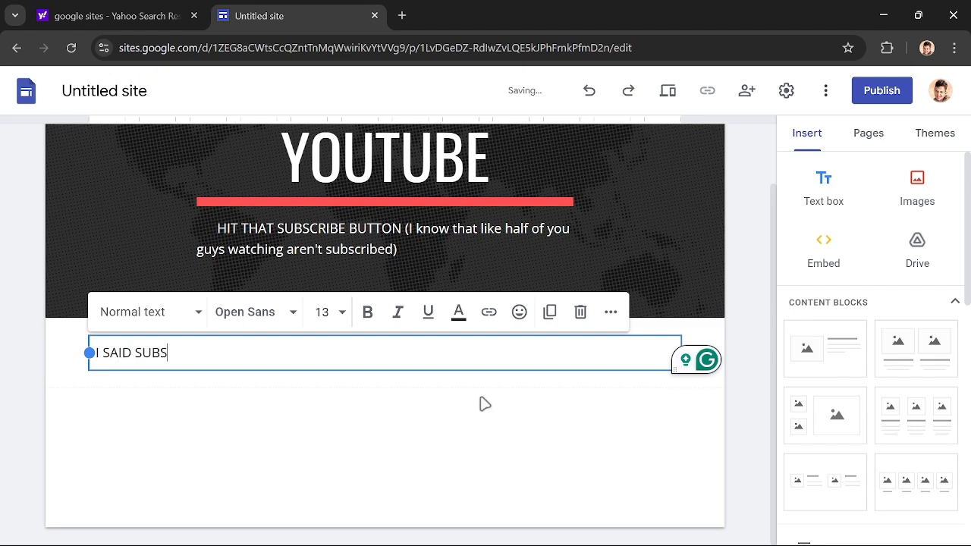
{"action": "type", "text": "CRIBE"}
{"action": "left_click", "coordinate": [483, 404]}
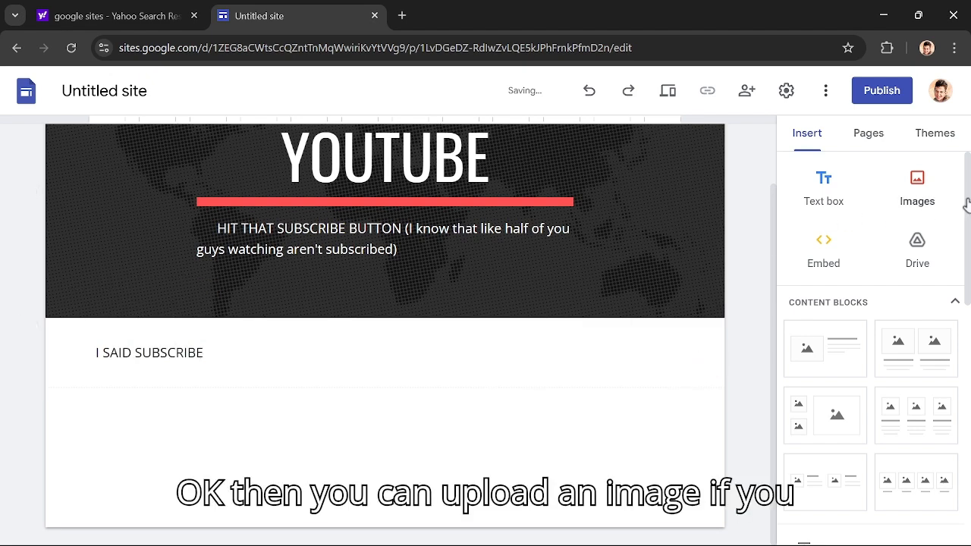
- Embed the web link youtube.com/@M.E_Technology by URL as a preview card below the "I SAID SUBSCRIBE" text
{"action": "left_click", "coordinate": [837, 258]}
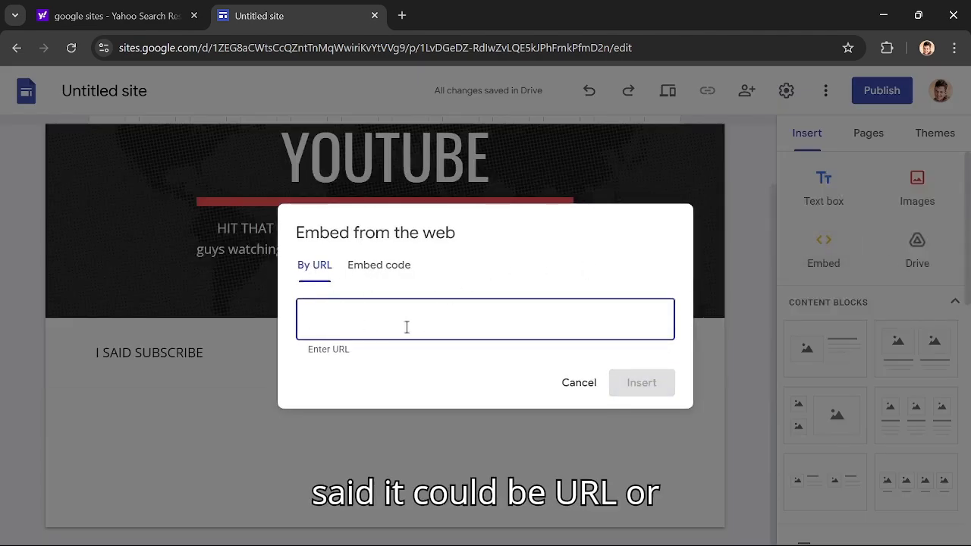
{"action": "left_click", "coordinate": [381, 272]}
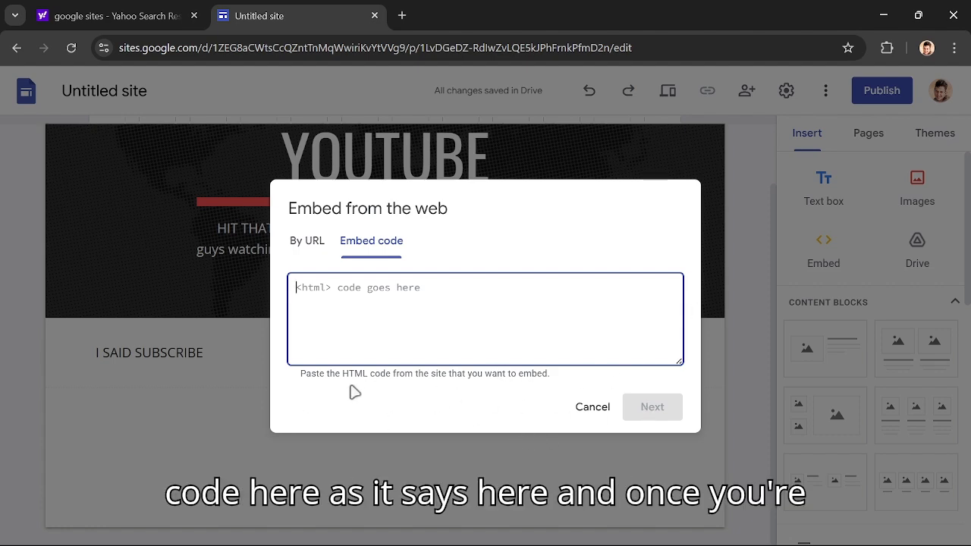
{"action": "left_click", "coordinate": [309, 254]}
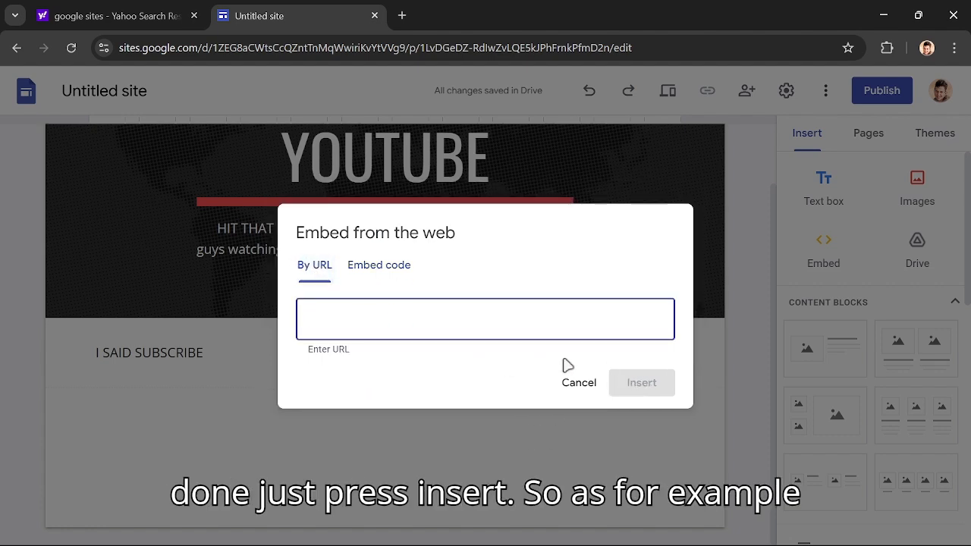
{"action": "type", "text": "youtube.com/"}
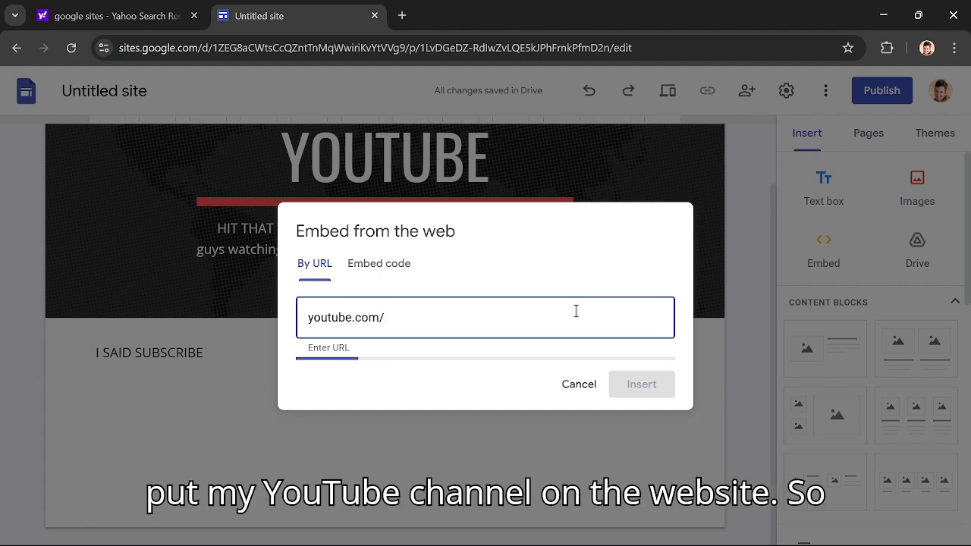
{"action": "type", "text": "@"}
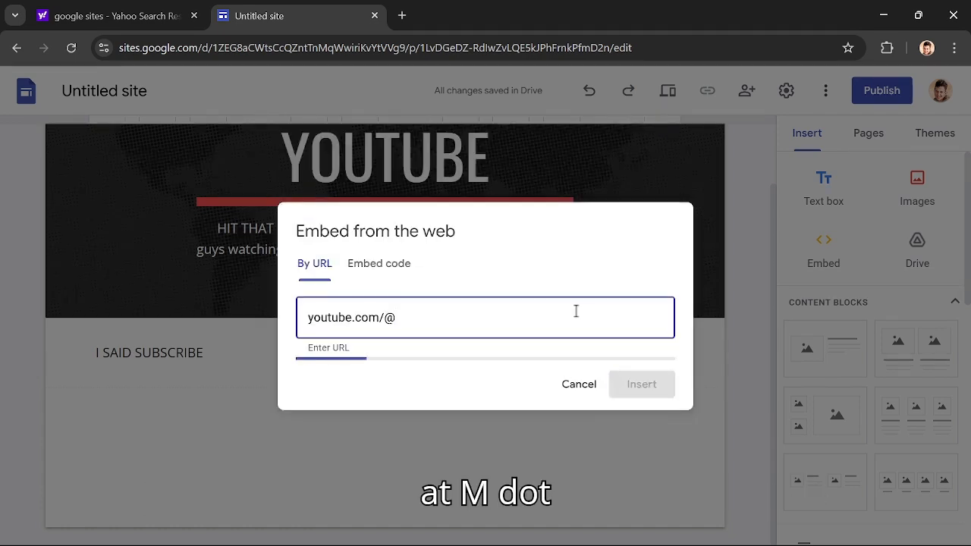
{"action": "type", "text": "M.E"}
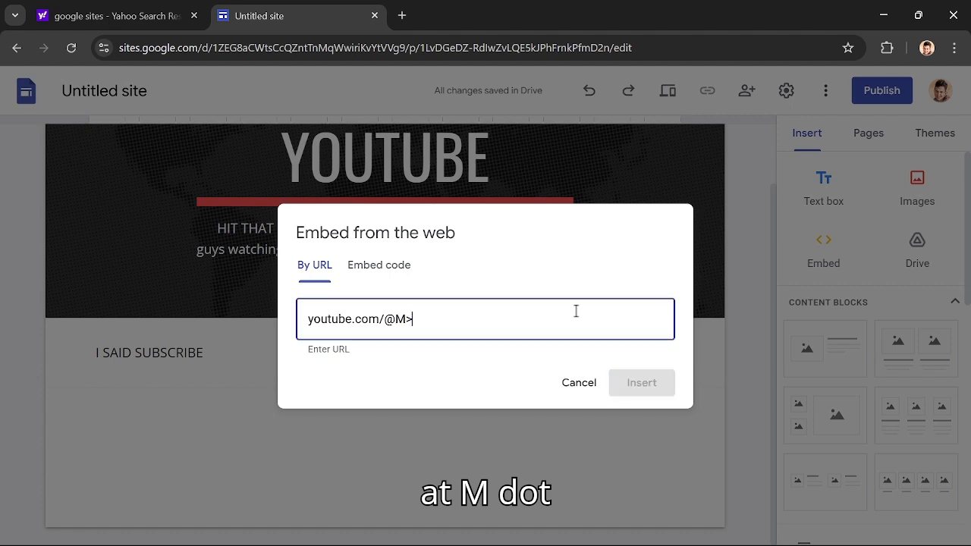
{"action": "type", "text": "_T"}
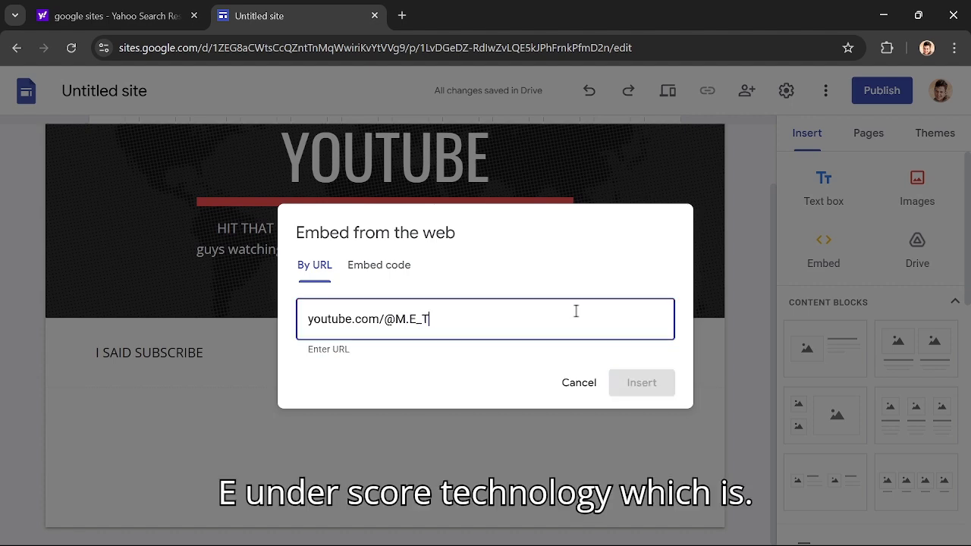
{"action": "type", "text": "echnology"}
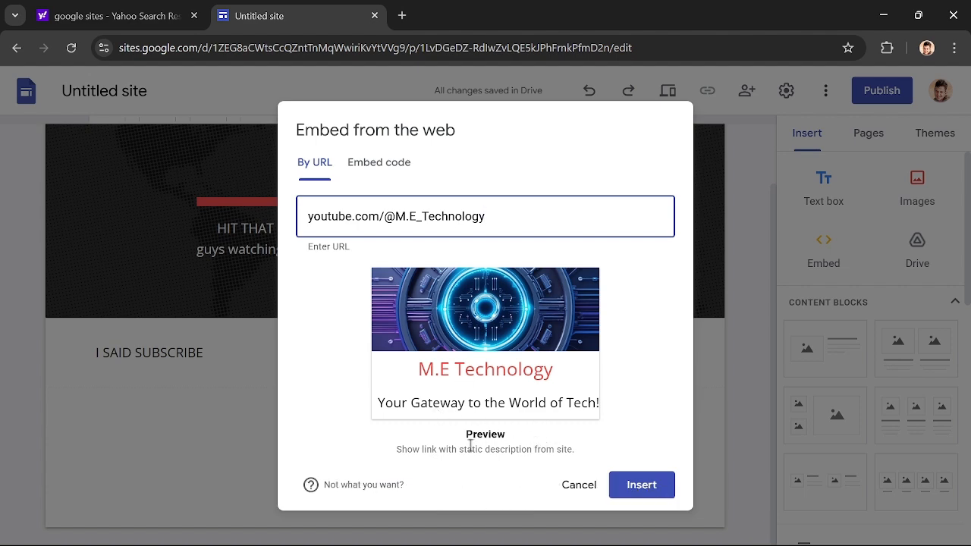
{"action": "left_click", "coordinate": [644, 489]}
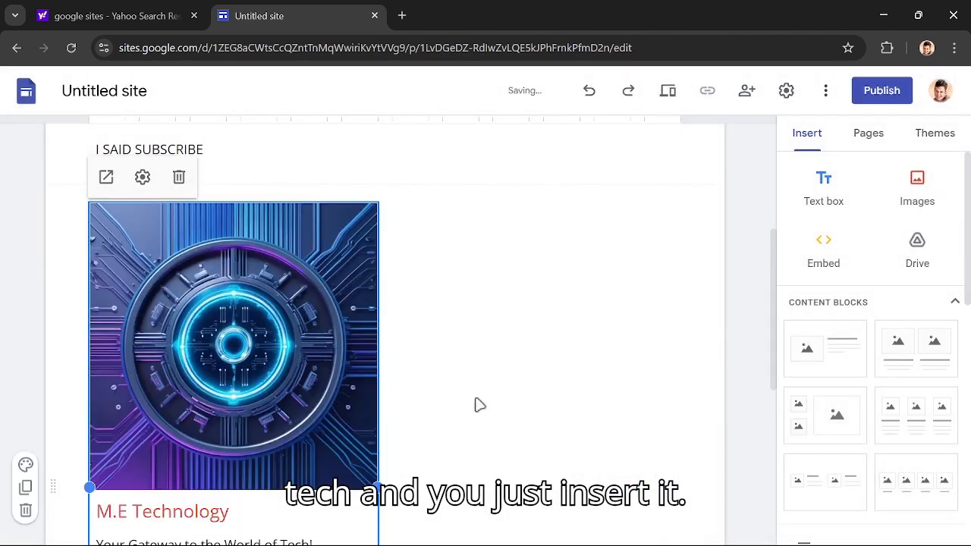
- Look over the embedded channel card and its description, and delete the card from the page
{"action": "left_click", "coordinate": [457, 373]}
{"action": "scroll", "coordinate": [258, 346], "scroll_direction": "down", "scroll_amount": 5}
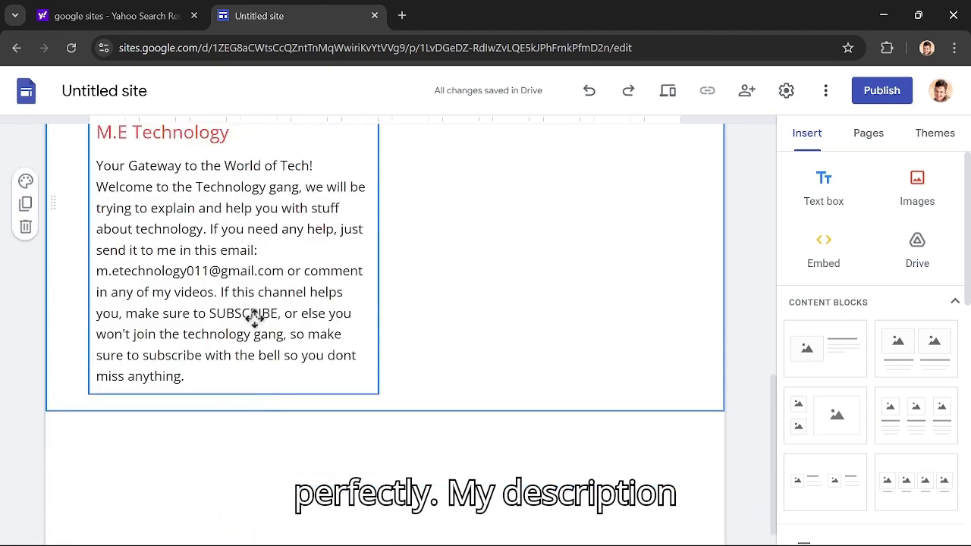
{"action": "scroll", "coordinate": [253, 316], "scroll_direction": "up", "scroll_amount": 5}
{"action": "left_click", "coordinate": [265, 368]}
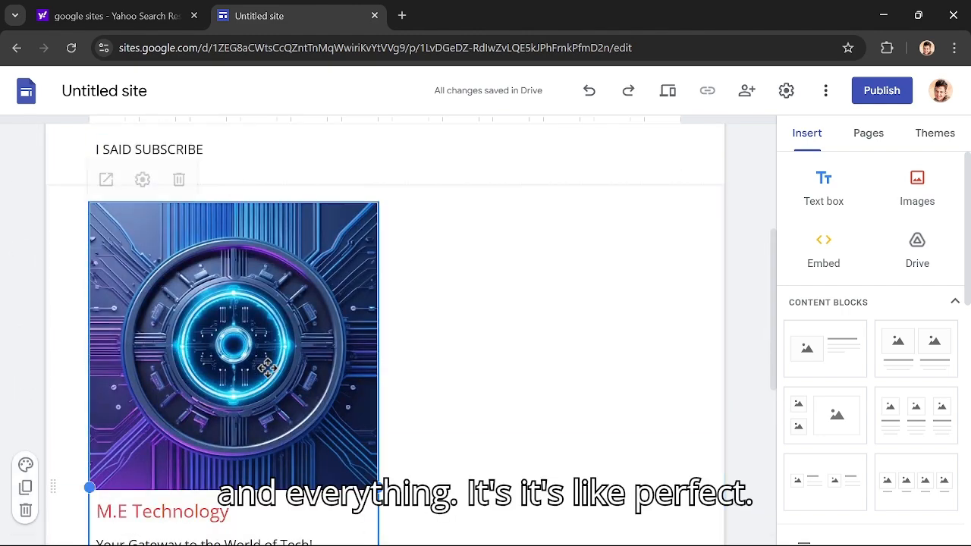
{"action": "key", "text": "Delete"}
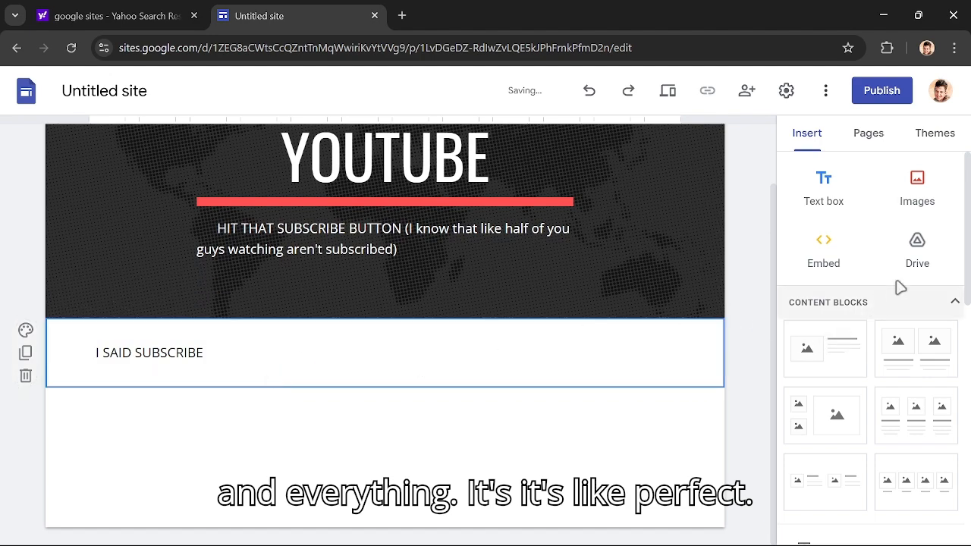
- Try adding the content block with one image beside text, and undo the insertion
{"action": "scroll", "coordinate": [920, 268], "scroll_direction": "down", "scroll_amount": 2}
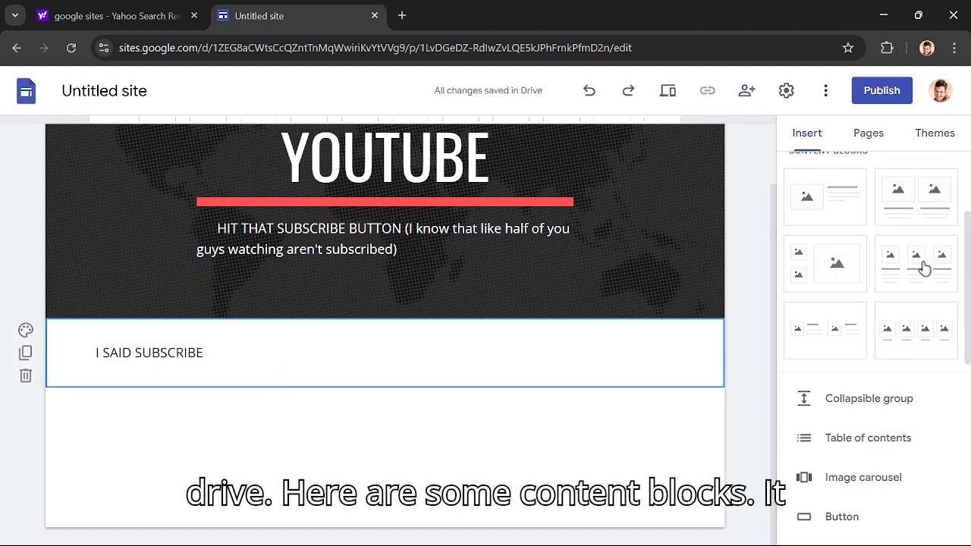
{"action": "scroll", "coordinate": [877, 263], "scroll_direction": "up", "scroll_amount": 1}
{"action": "left_click", "coordinate": [876, 271]}
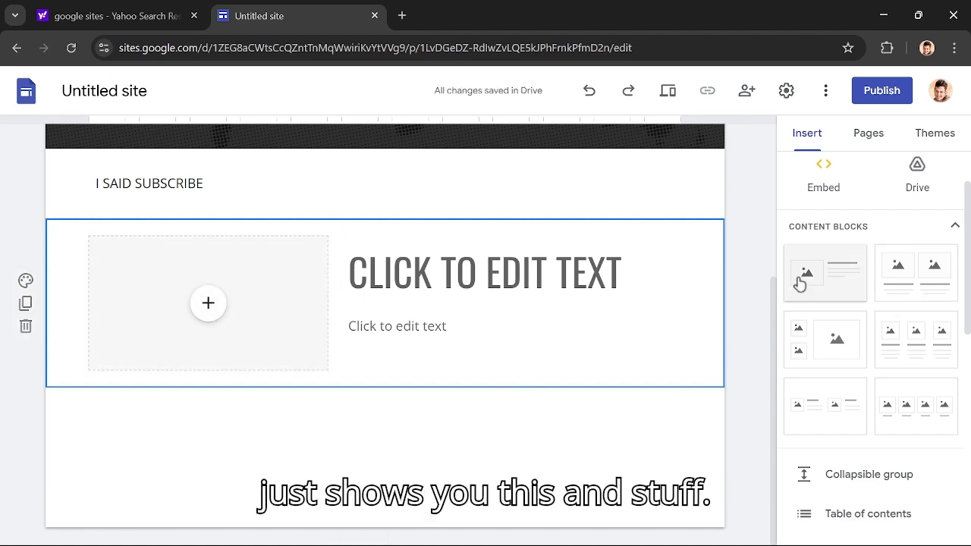
{"action": "key", "text": "ctrl+z"}
- Insert a collapsible group below the "I SAID SUBSCRIBE" text and give it the heading "YOUTUBE"
{"action": "scroll", "coordinate": [865, 330], "scroll_direction": "down", "scroll_amount": 2}
{"action": "left_click", "coordinate": [872, 322]}
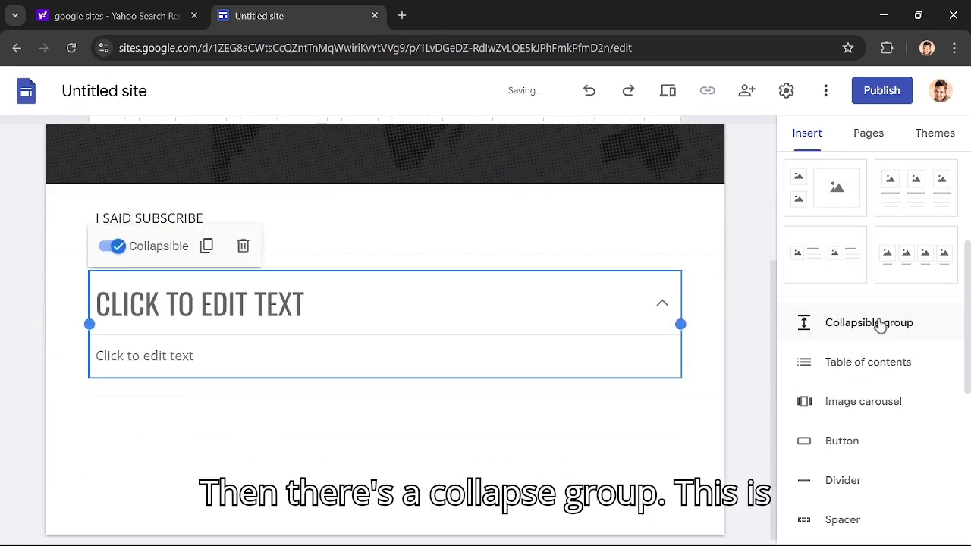
{"action": "left_click", "coordinate": [291, 295]}
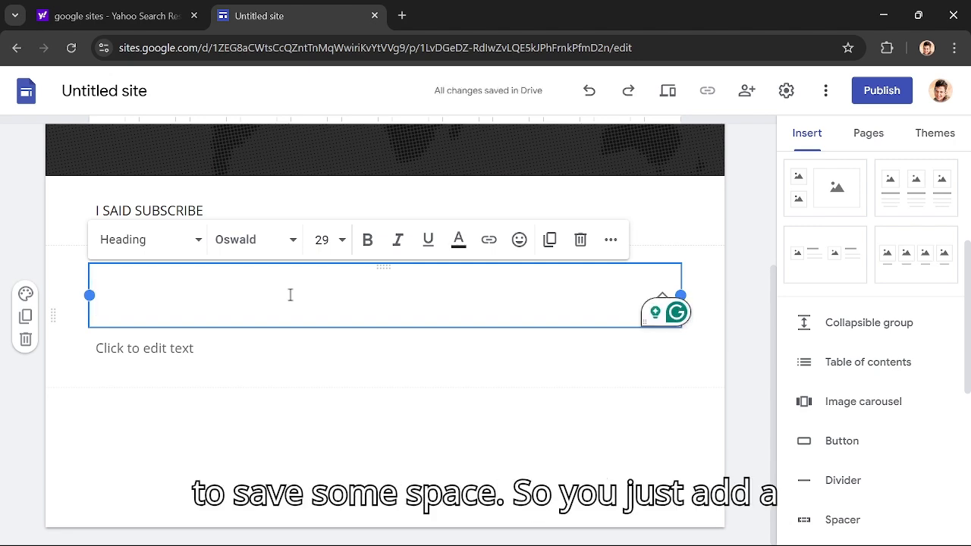
{"action": "type", "text": "YOUTTU"}
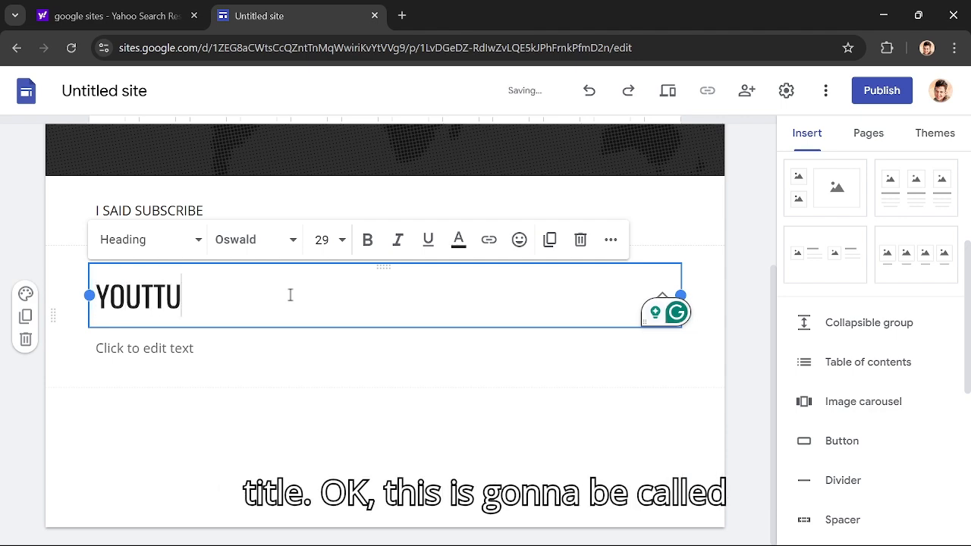
{"action": "key", "text": "BackSpace"}
{"action": "key", "text": "BackSpace"}
{"action": "type", "text": "UBE"}
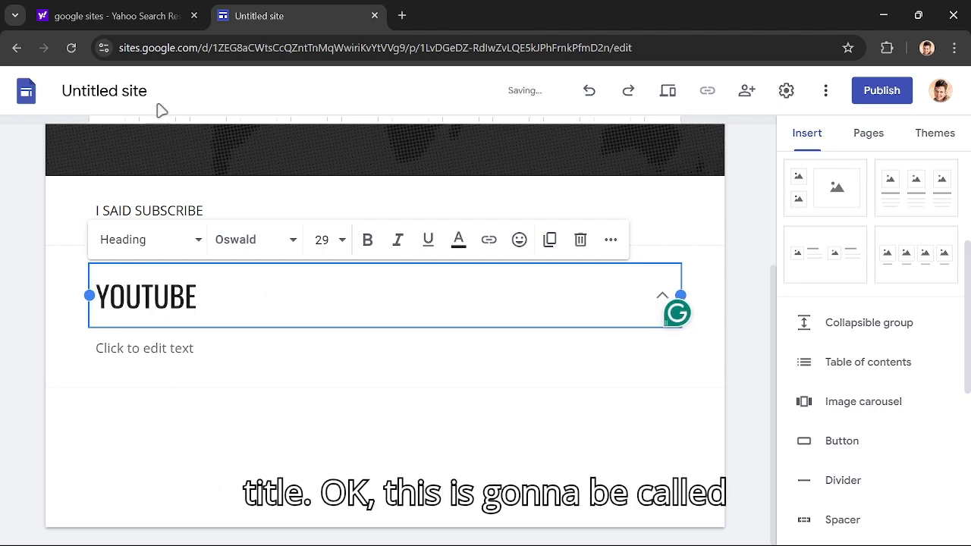
- Fill the collapsible group's body text with "SUBSCRIBE PLZ"
{"action": "left_click", "coordinate": [162, 345]}
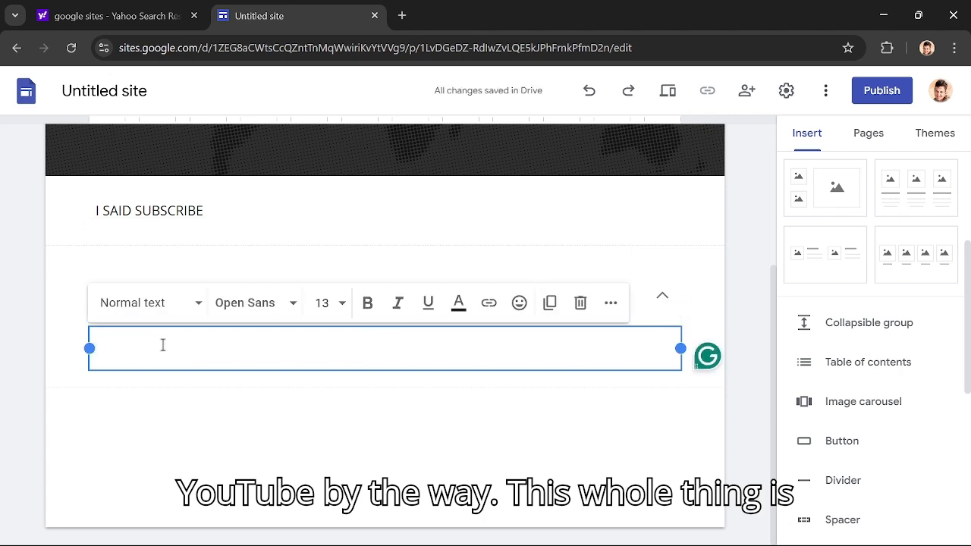
{"action": "type", "text": "S"}
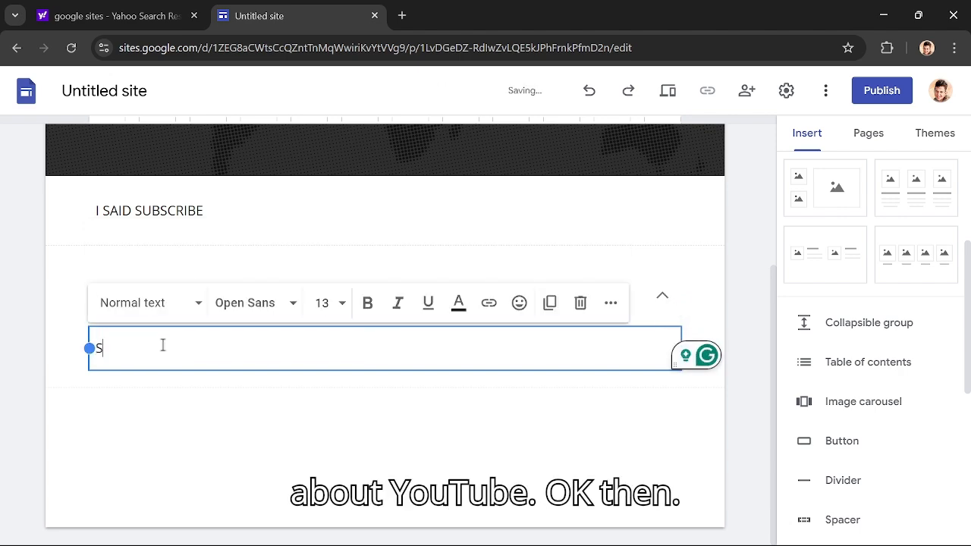
{"action": "type", "text": "UBSCRIBE"}
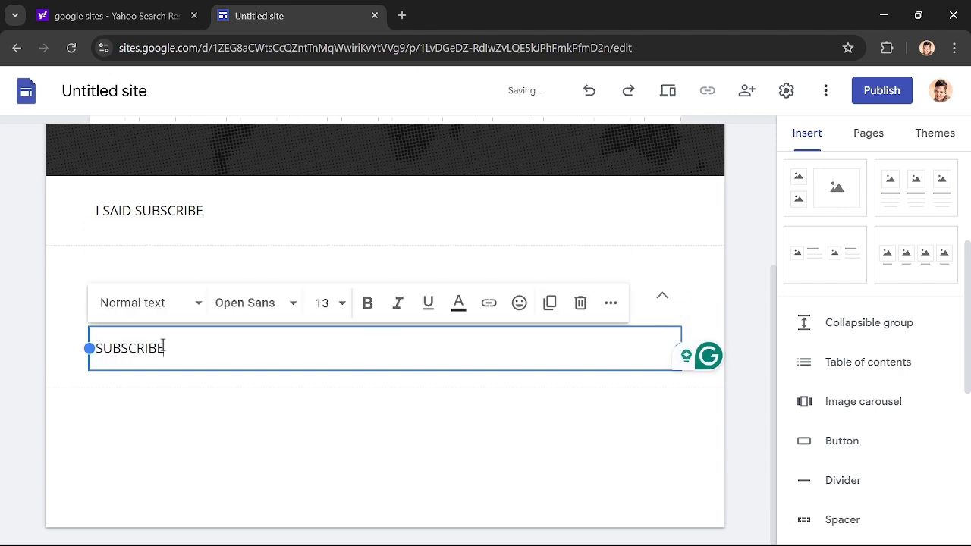
{"action": "type", "text": " PLZ"}
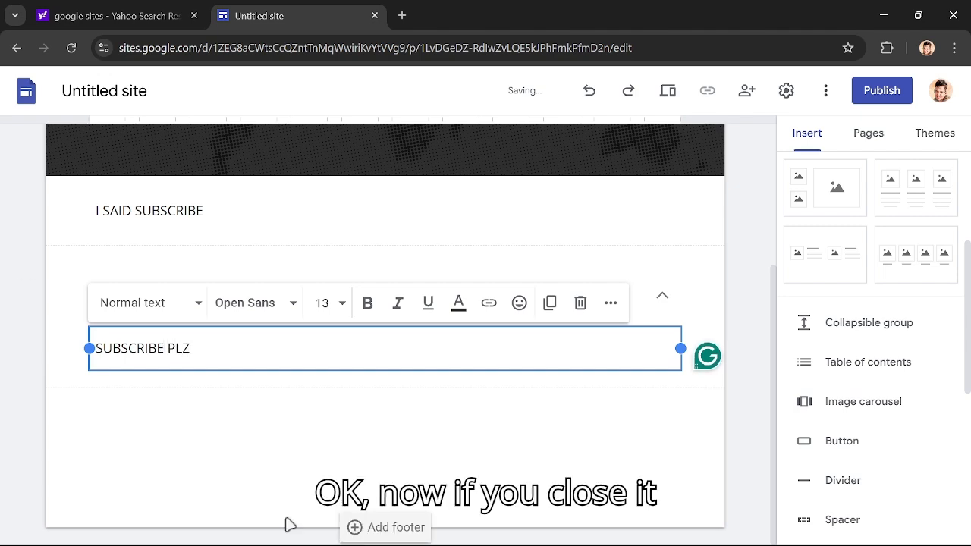
- Collapse the YOUTUBE group and open a preview of the site
{"action": "left_click", "coordinate": [471, 475]}
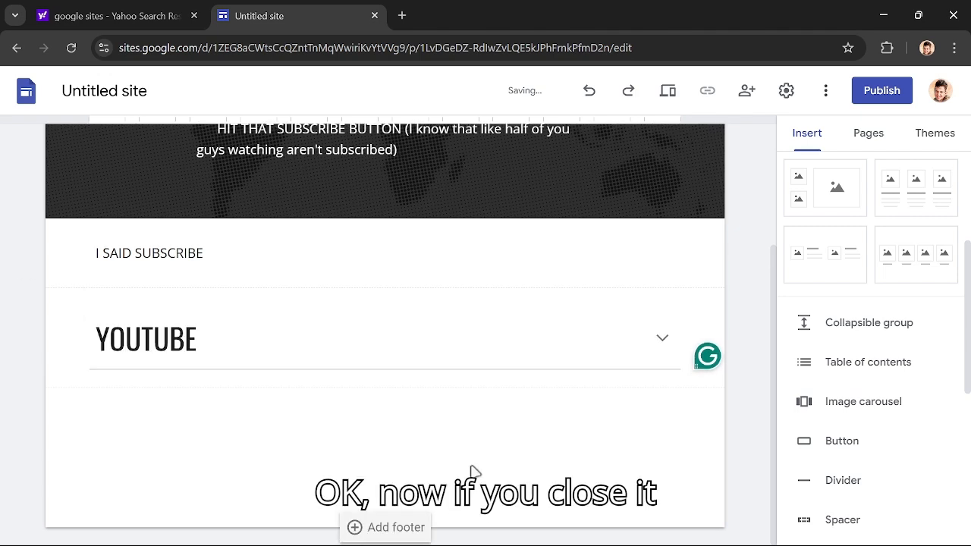
{"action": "left_click", "coordinate": [668, 102]}
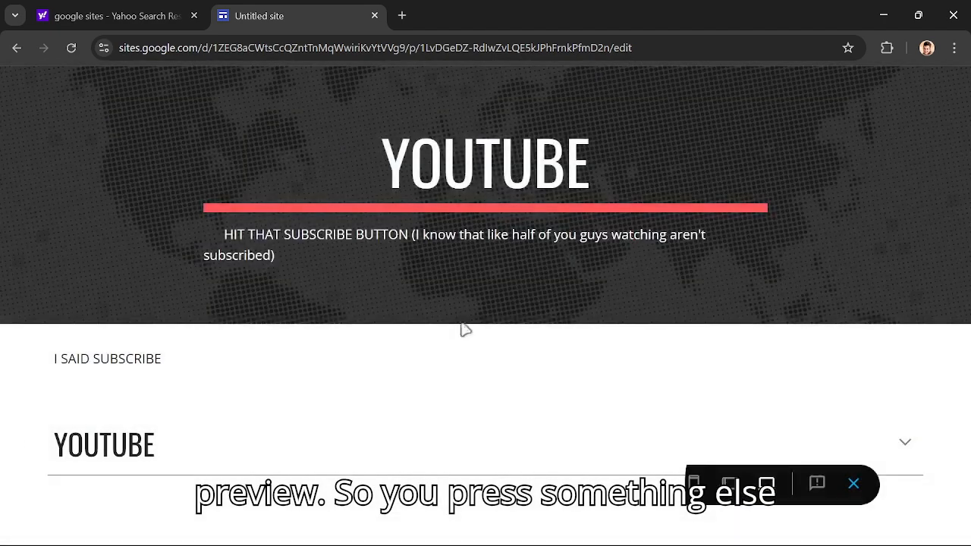
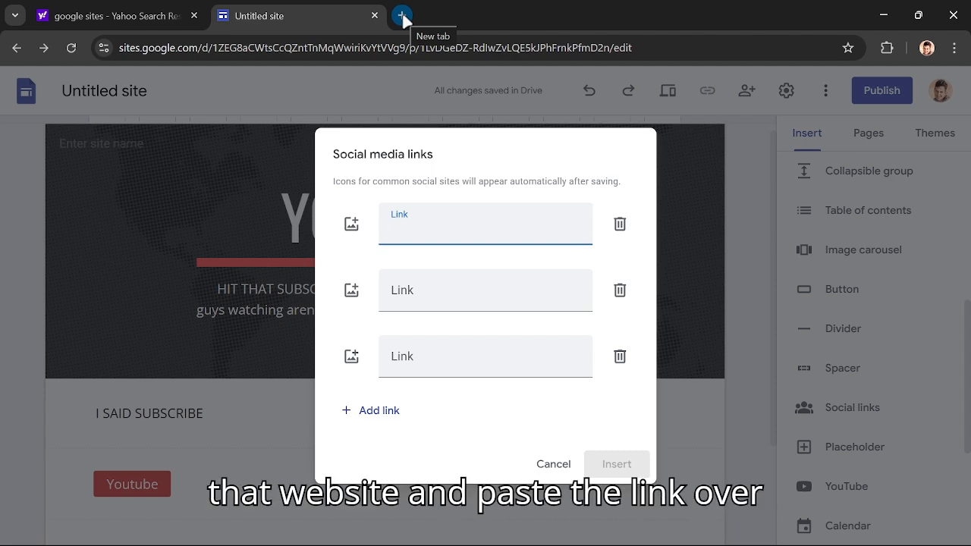
- Dismiss the social media links setup without adding any, and insert a placeholder block below the Youtube button
{"action": "left_click", "coordinate": [350, 226]}
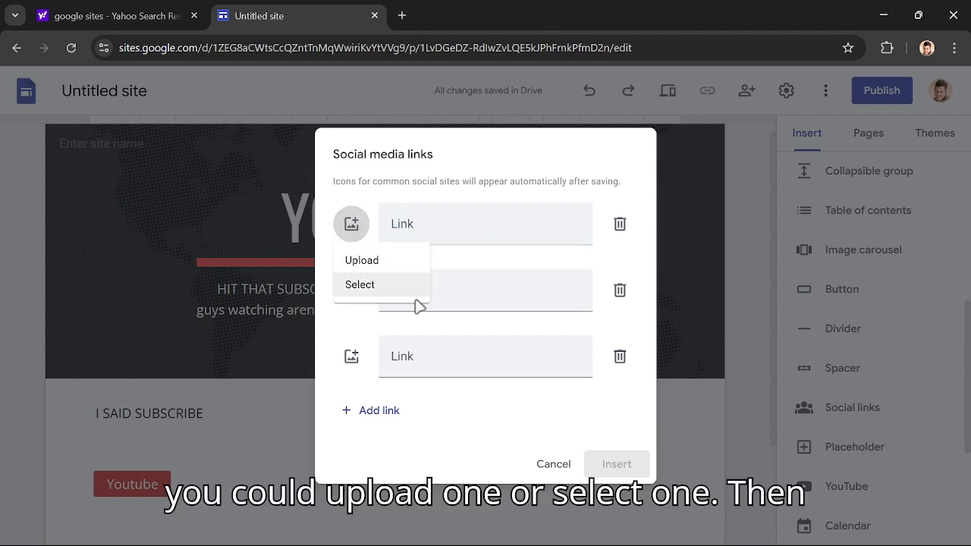
{"action": "left_click", "coordinate": [548, 464]}
{"action": "scroll", "coordinate": [902, 417], "scroll_direction": "down", "scroll_amount": 2}
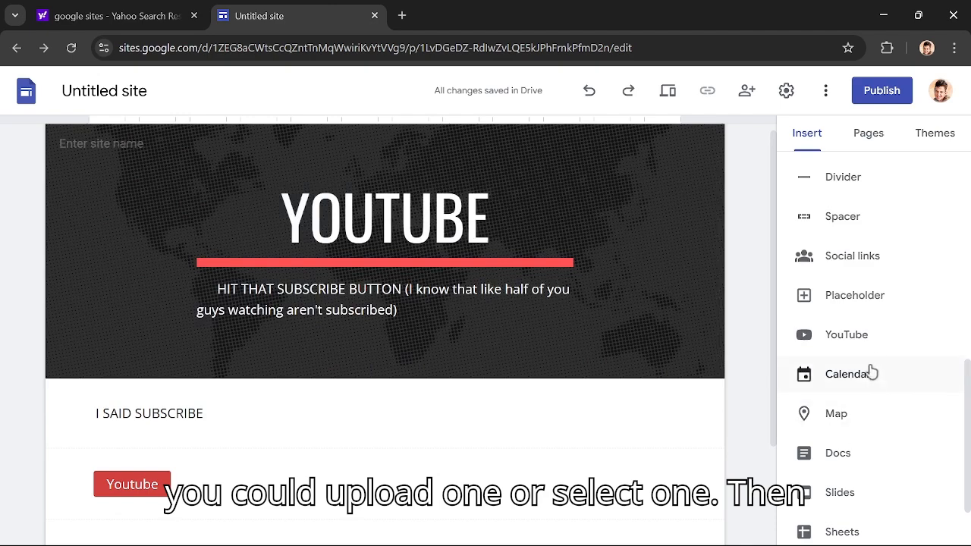
{"action": "left_click", "coordinate": [871, 303]}
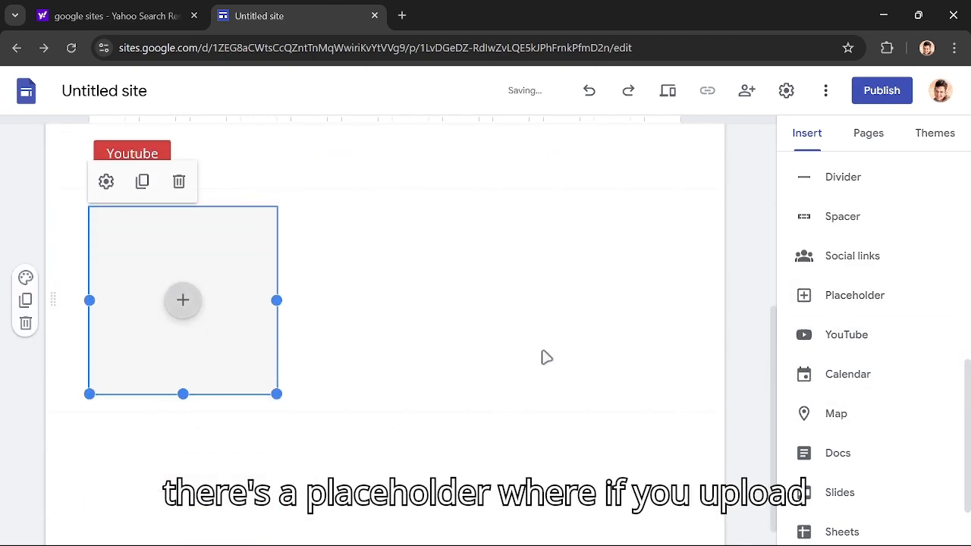
{"action": "left_click", "coordinate": [179, 299]}
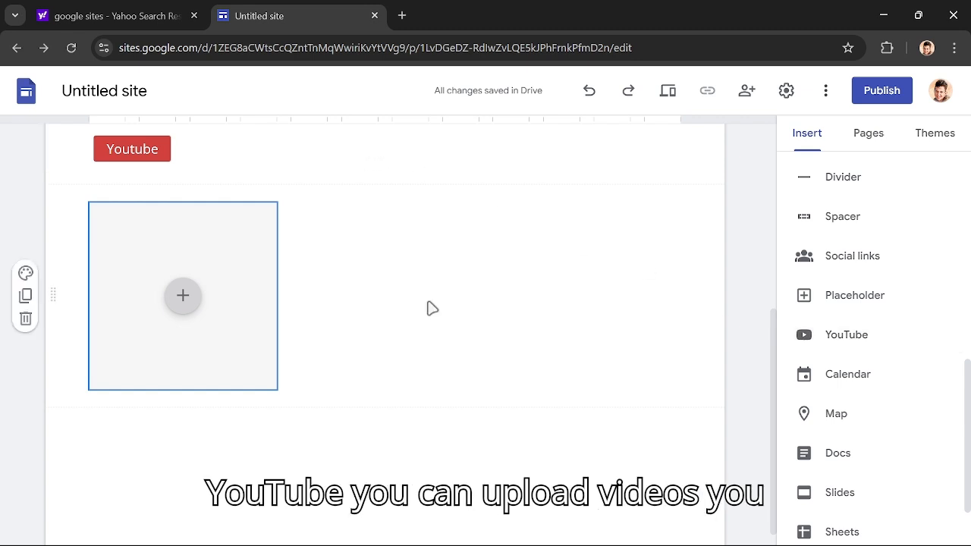
- Look through the calendar choices, the map location picker and the remaining insertable Google items without adding any
{"action": "left_click", "coordinate": [868, 386]}
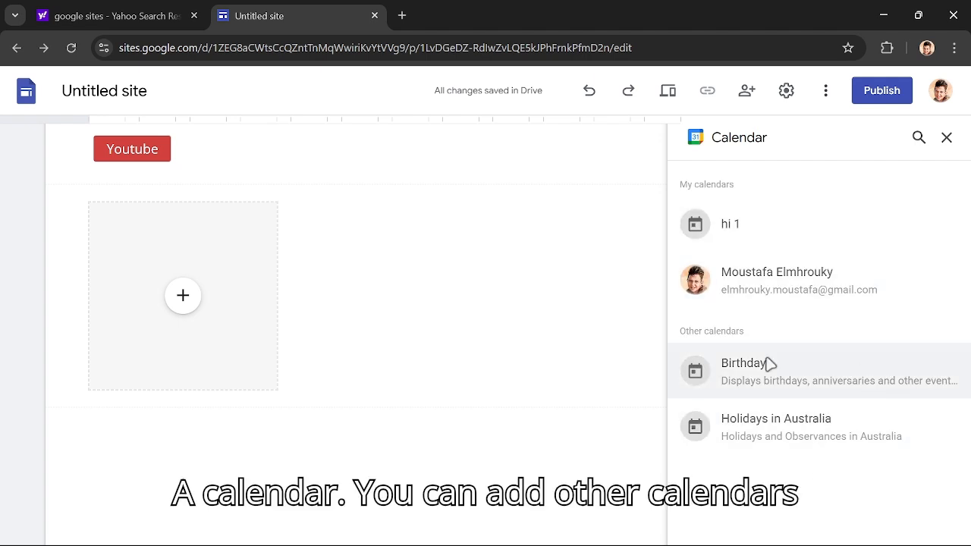
{"action": "left_click", "coordinate": [945, 137]}
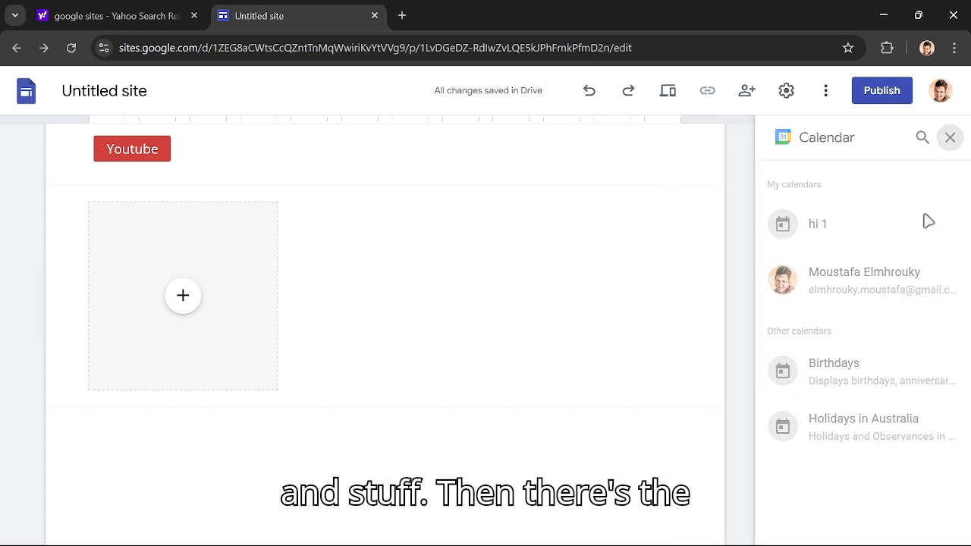
{"action": "left_click", "coordinate": [877, 422]}
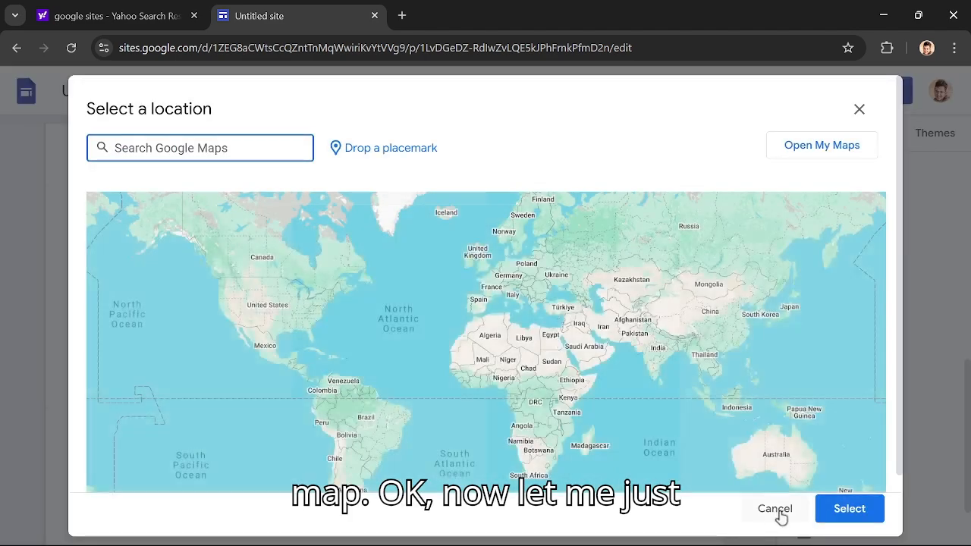
{"action": "left_click", "coordinate": [787, 511]}
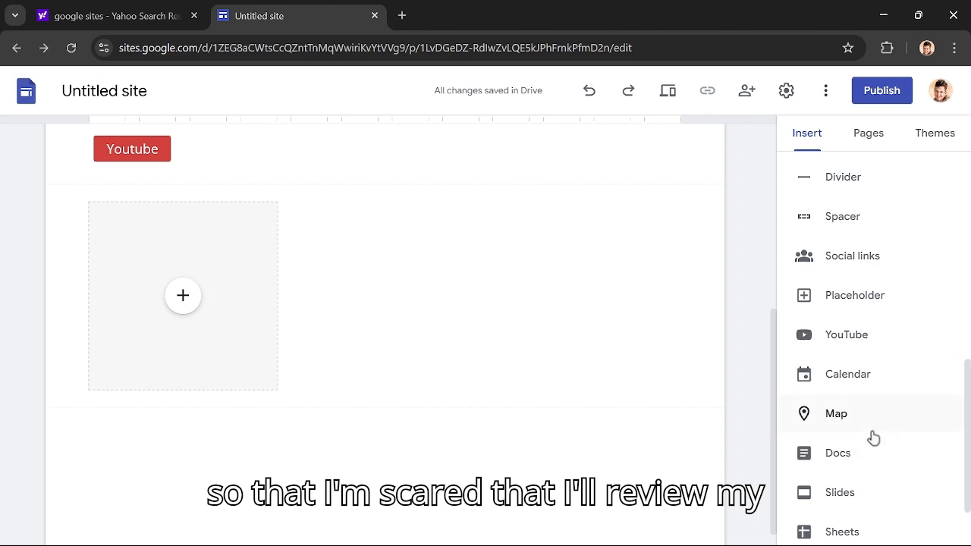
{"action": "scroll", "coordinate": [870, 454], "scroll_direction": "down", "scroll_amount": 1}
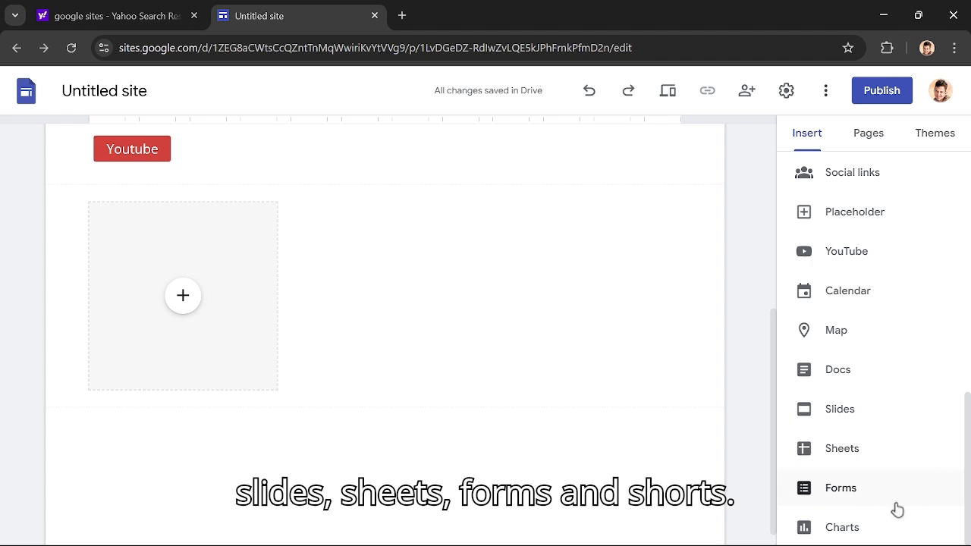
{"action": "scroll", "coordinate": [523, 445], "scroll_direction": "up", "scroll_amount": 5}
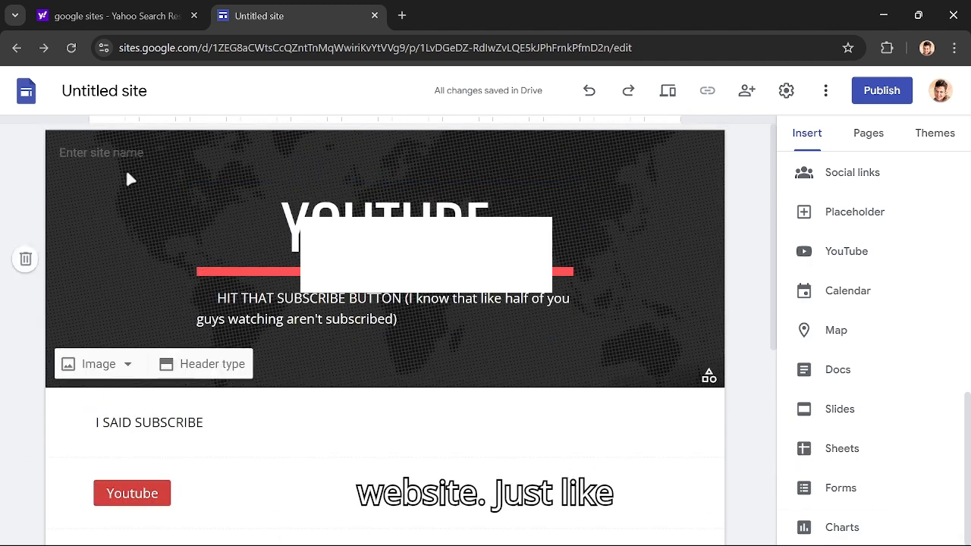
- Switch to the other Chrome window with a new tab and maximize it
{"action": "left_click", "coordinate": [883, 9]}
{"action": "left_click", "coordinate": [654, 531]}
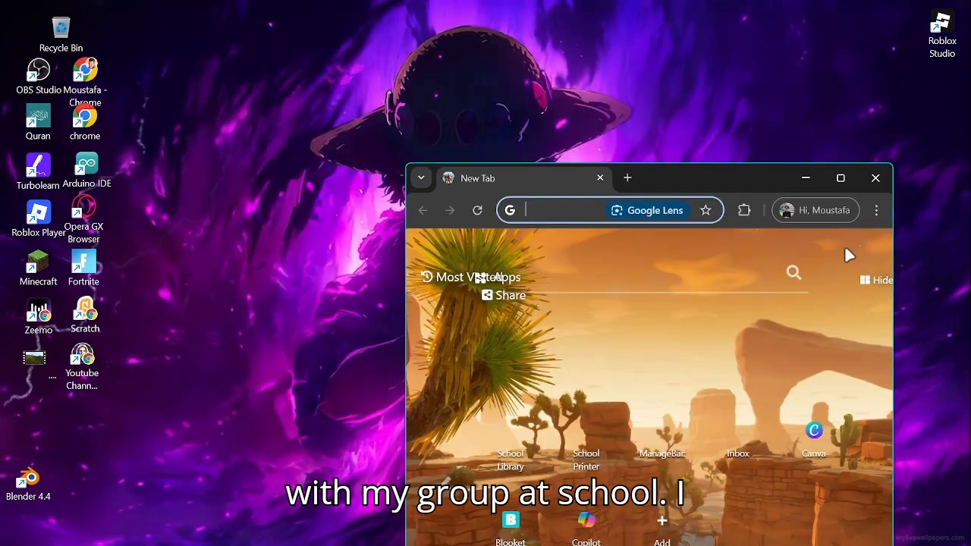
{"action": "left_click", "coordinate": [841, 176]}
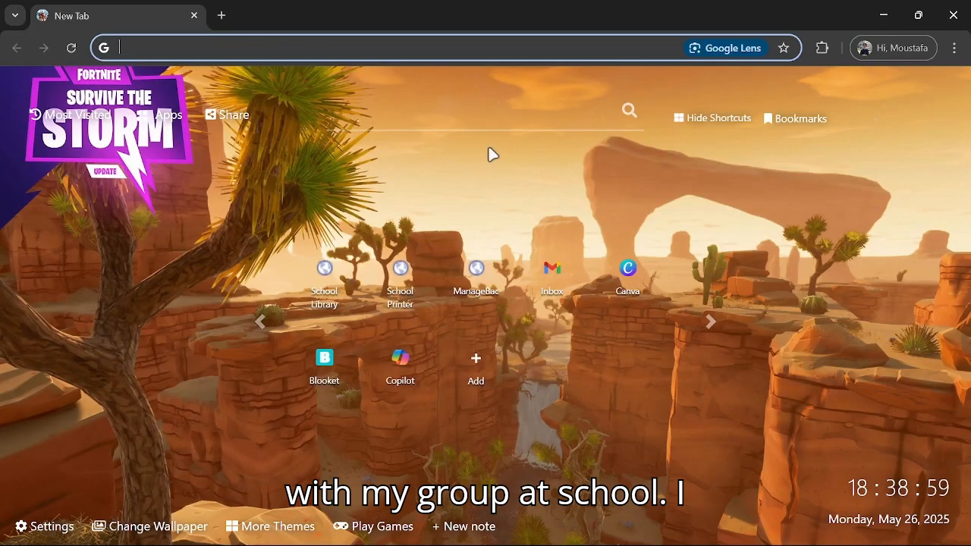
- Search for google sites and open the recent site "The Exhibition" for editing
{"action": "type", "text": "googl"}
{"action": "key", "text": "BackSpace"}
{"action": "type", "text": "e sites"}
{"action": "key", "text": "Return"}
{"action": "left_click", "coordinate": [150, 190]}
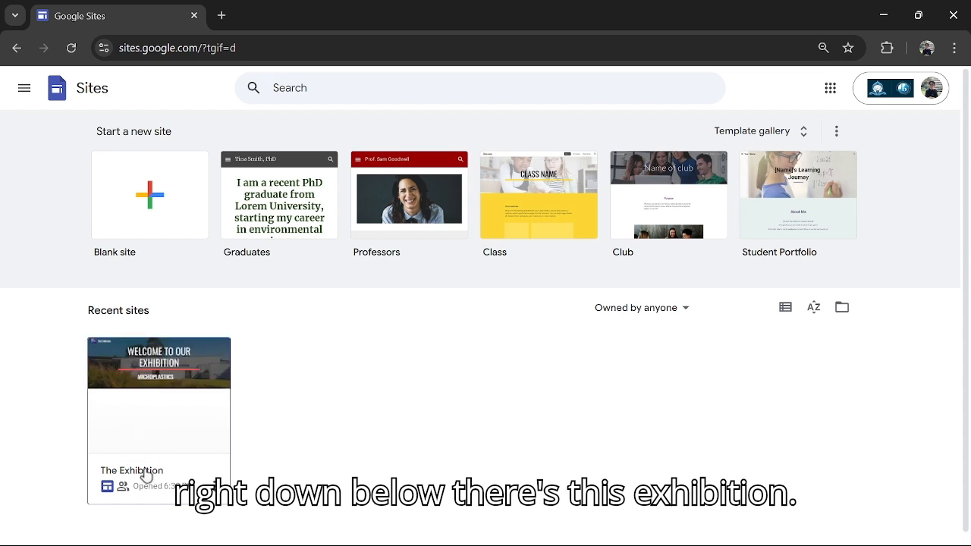
{"action": "left_click", "coordinate": [142, 412]}
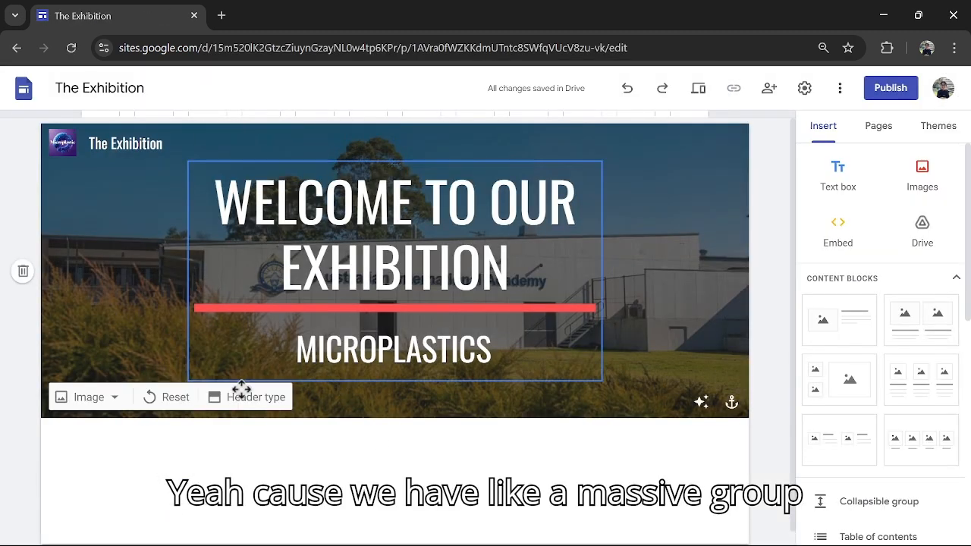
- Examine the site's logo in the brand image settings and up close in the page header
{"action": "left_click", "coordinate": [62, 162]}
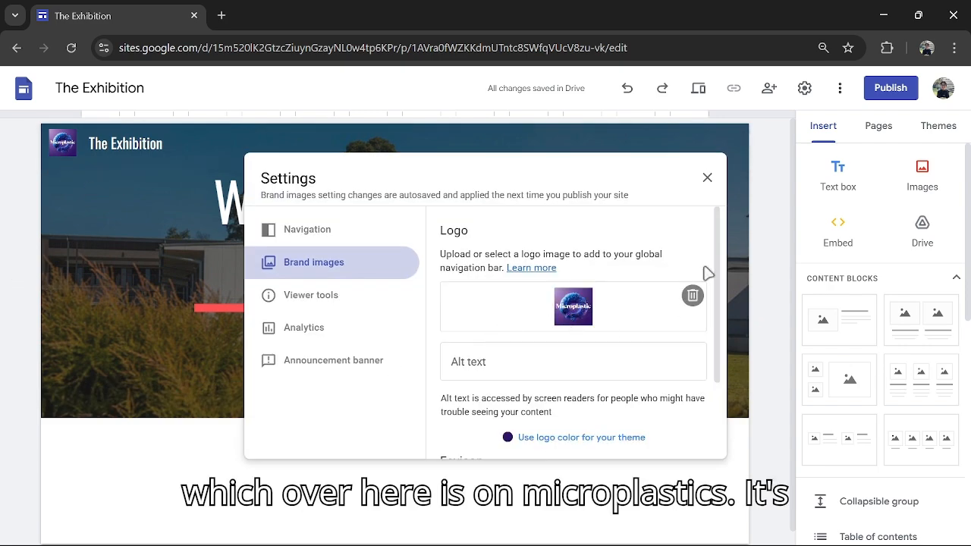
{"action": "left_click", "coordinate": [707, 179]}
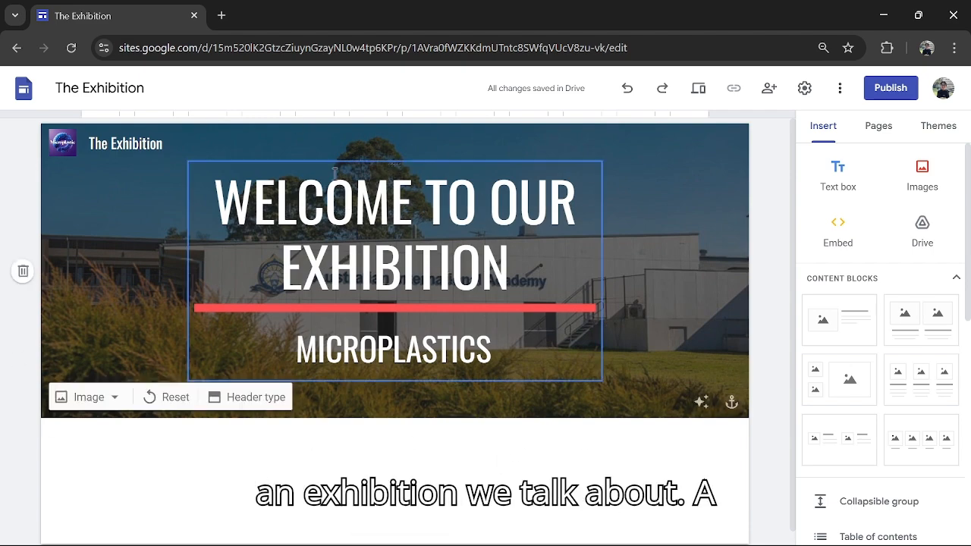
{"action": "key", "text": "ctrl+plus"}
{"action": "key", "text": "ctrl+plus"}
{"action": "key", "text": "ctrl+plus"}
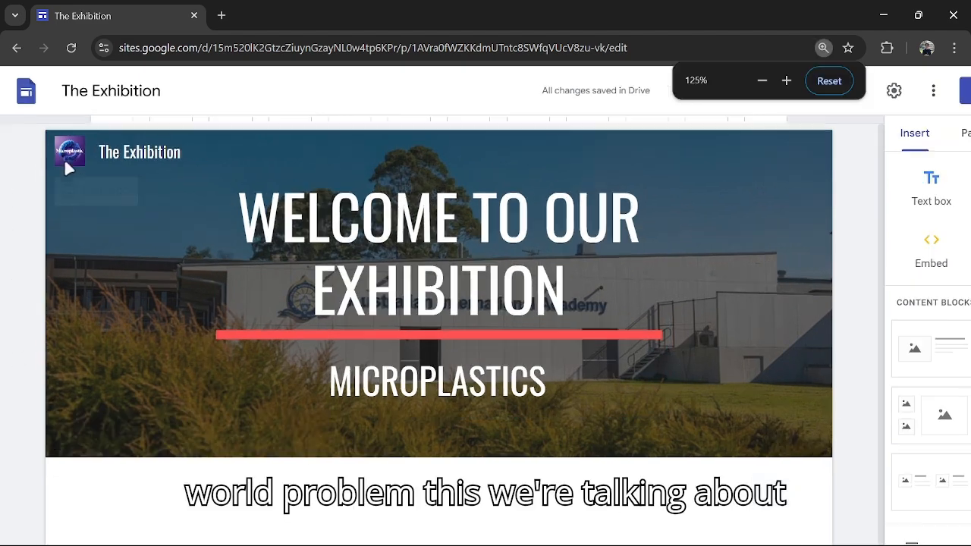
{"action": "key", "text": "ctrl+plus"}
{"action": "key", "text": "ctrl+plus"}
{"action": "key", "text": "ctrl+plus"}
{"action": "key", "text": "ctrl+plus"}
{"action": "key", "text": "ctrl+plus"}
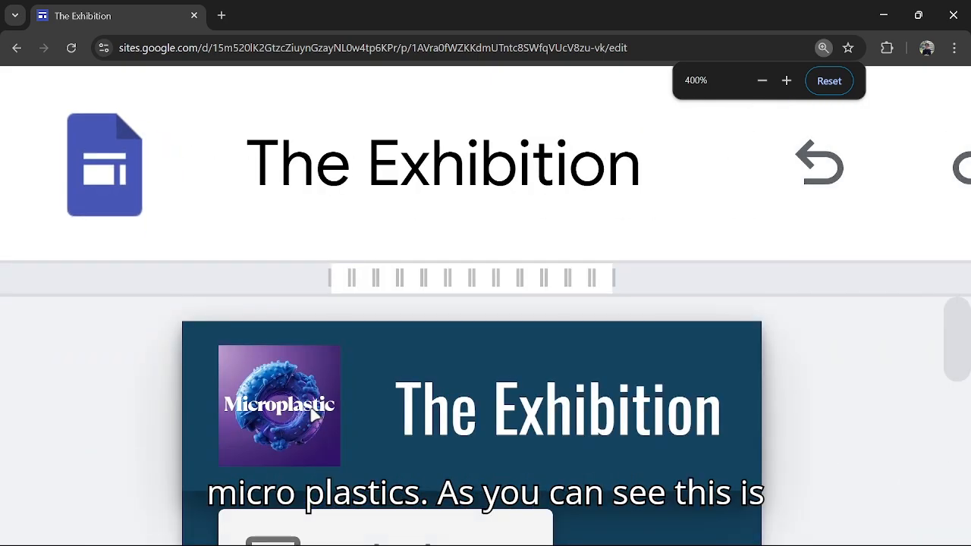
{"action": "key", "text": "ctrl+minus"}
{"action": "key", "text": "ctrl+minus"}
{"action": "key", "text": "ctrl+minus"}
{"action": "key", "text": "ctrl+minus"}
{"action": "key", "text": "ctrl+minus"}
{"action": "key", "text": "ctrl+minus"}
{"action": "key", "text": "ctrl+minus"}
{"action": "key", "text": "ctrl+minus"}
{"action": "key", "text": "ctrl+minus"}
{"action": "key", "text": "ctrl+minus"}
{"action": "key", "text": "ctrl+minus"}
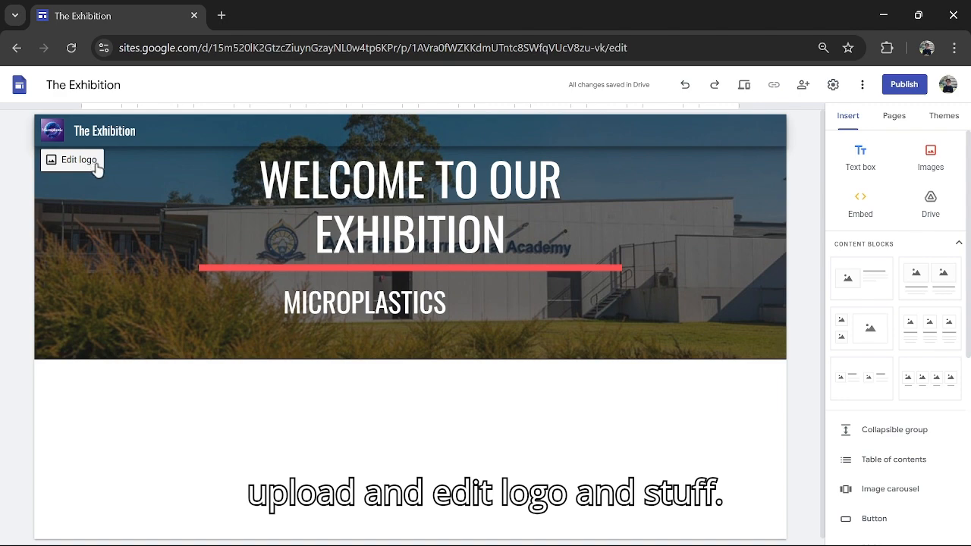
{"action": "key", "text": "ctrl+plus"}
{"action": "key", "text": "ctrl+plus"}
{"action": "key", "text": "ctrl+plus"}
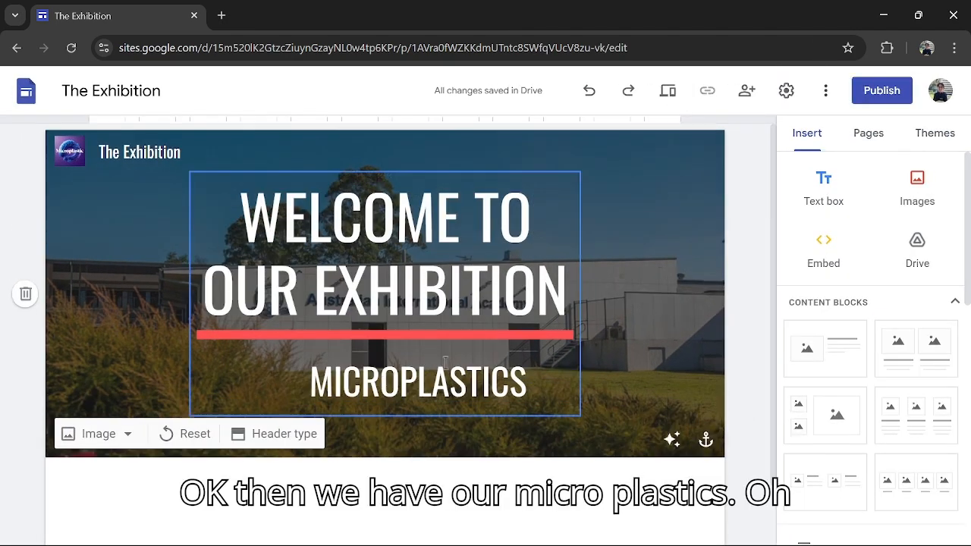
{"action": "key", "text": "ctrl+minus"}
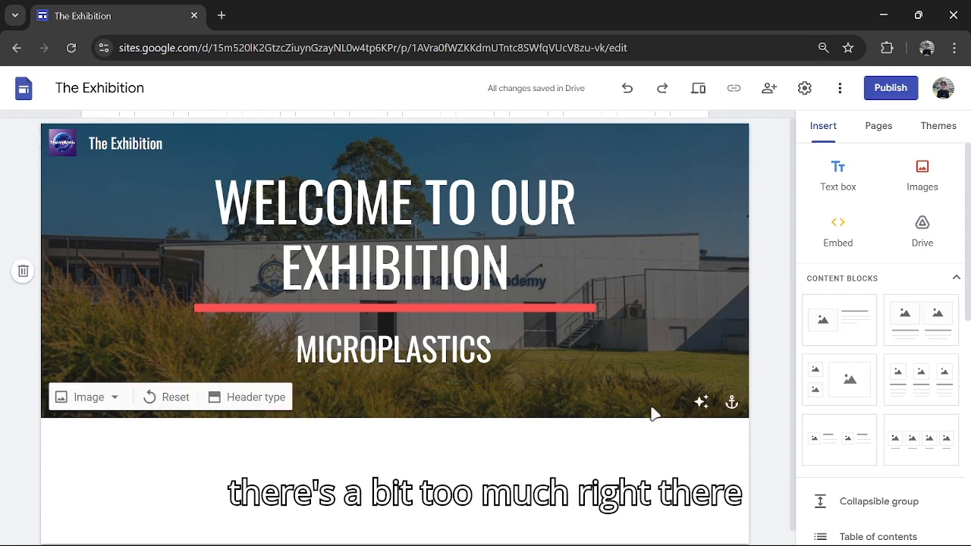
- Toggle the header image's readability adjustment off and on, and try various anchor positions before setting it back to center
{"action": "left_click", "coordinate": [699, 404]}
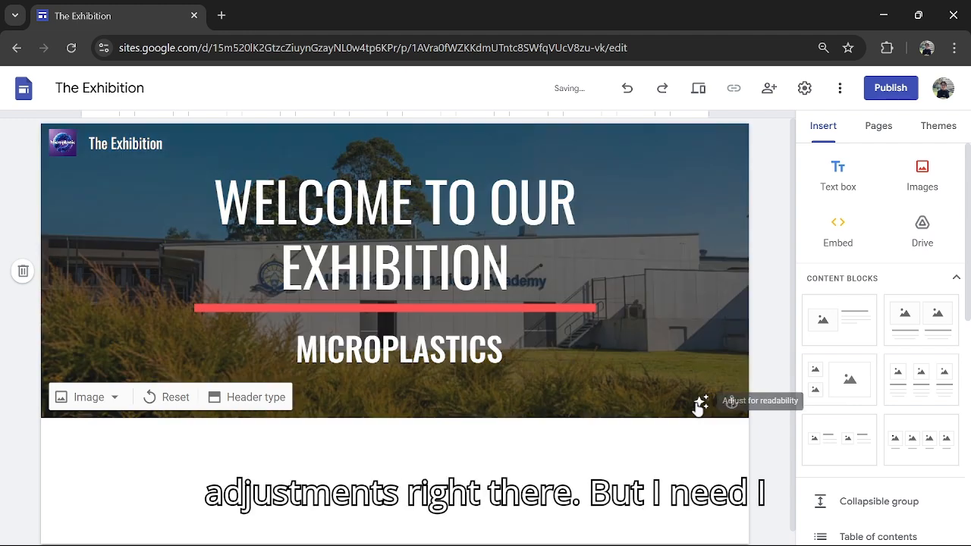
{"action": "left_click", "coordinate": [697, 405]}
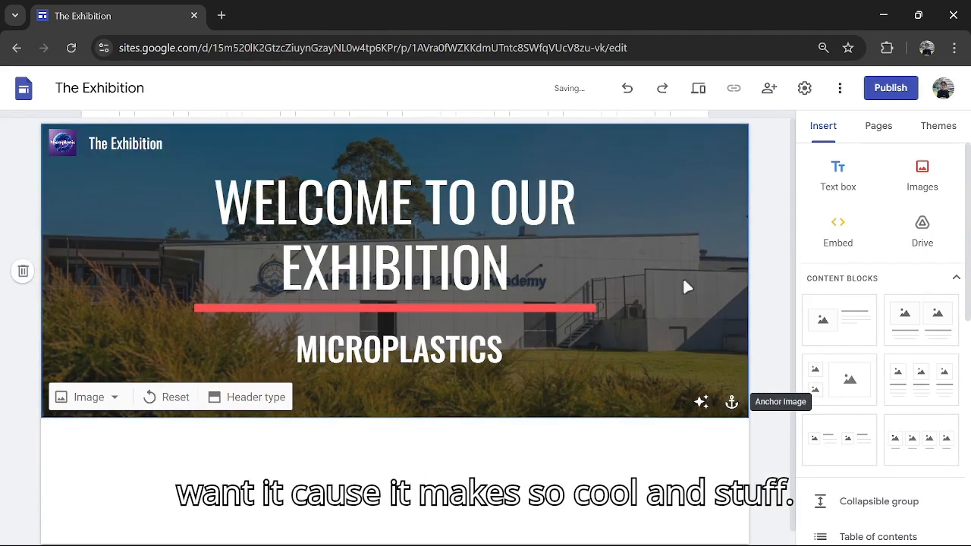
{"action": "left_click", "coordinate": [732, 404]}
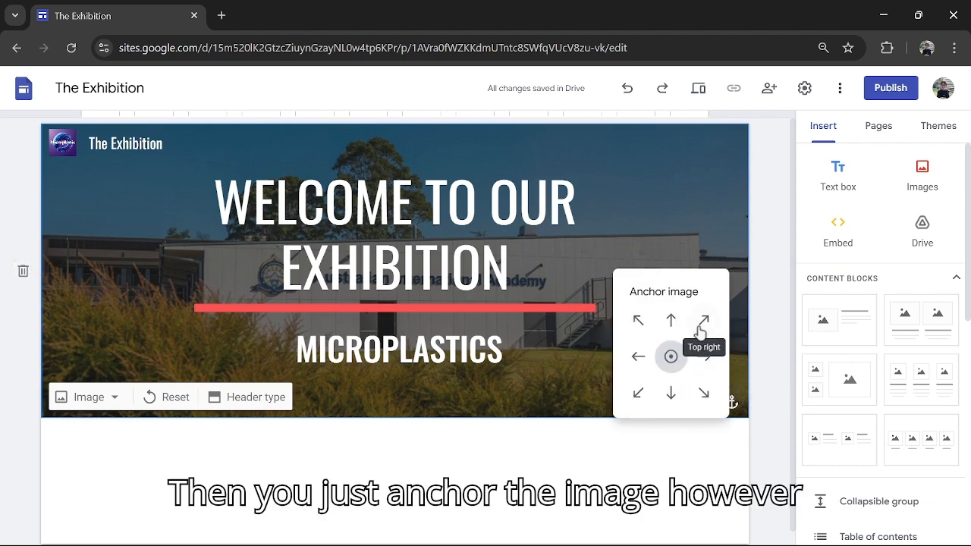
{"action": "left_click", "coordinate": [703, 320]}
{"action": "left_click", "coordinate": [637, 320]}
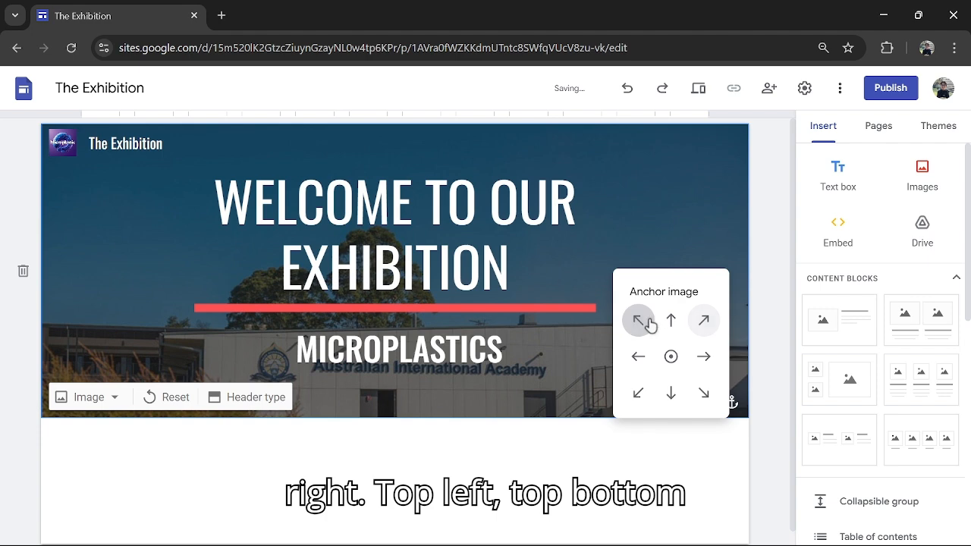
{"action": "left_click", "coordinate": [671, 320]}
{"action": "left_click", "coordinate": [671, 392]}
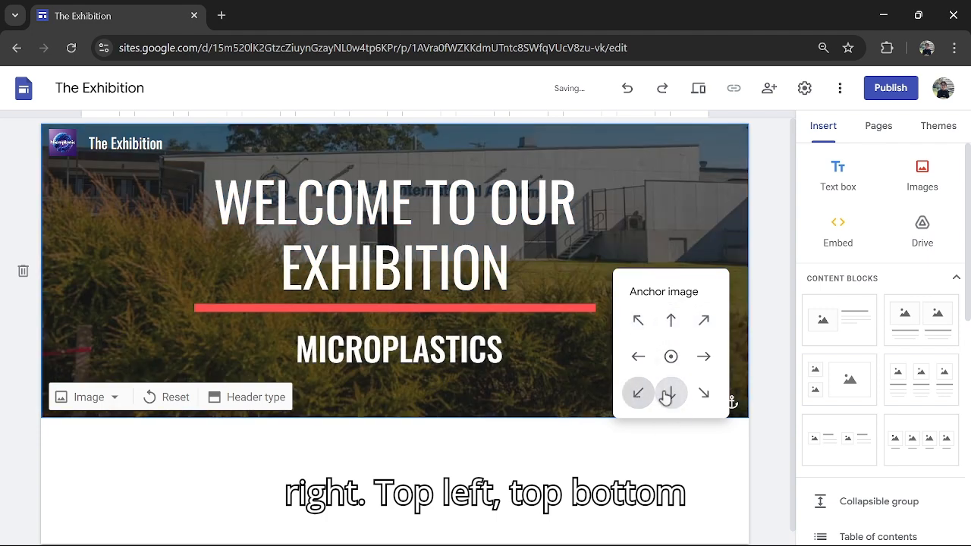
{"action": "left_click", "coordinate": [702, 357]}
{"action": "left_click", "coordinate": [651, 356]}
{"action": "left_click", "coordinate": [672, 356]}
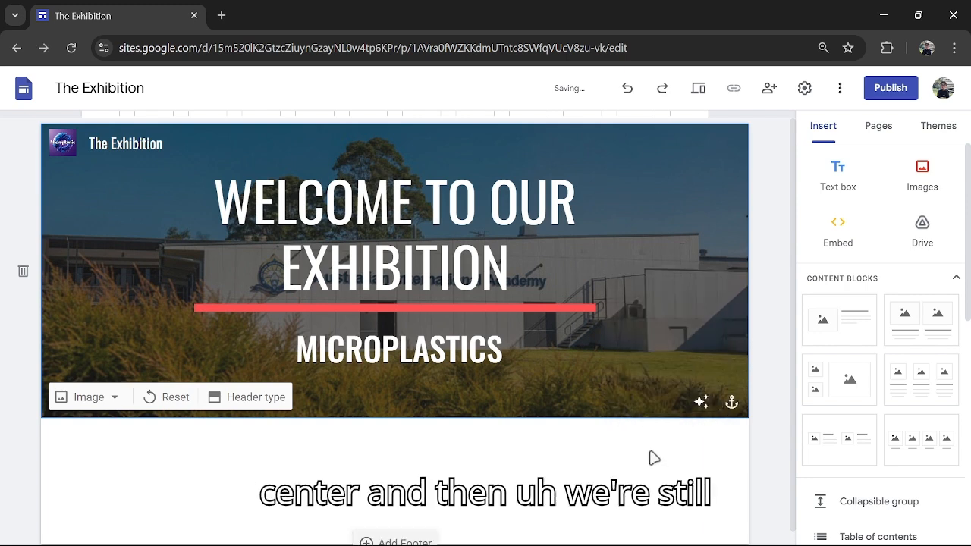
- Look over the site's additional options, including the Help choices
{"action": "scroll", "coordinate": [648, 456], "scroll_direction": "down", "scroll_amount": 1}
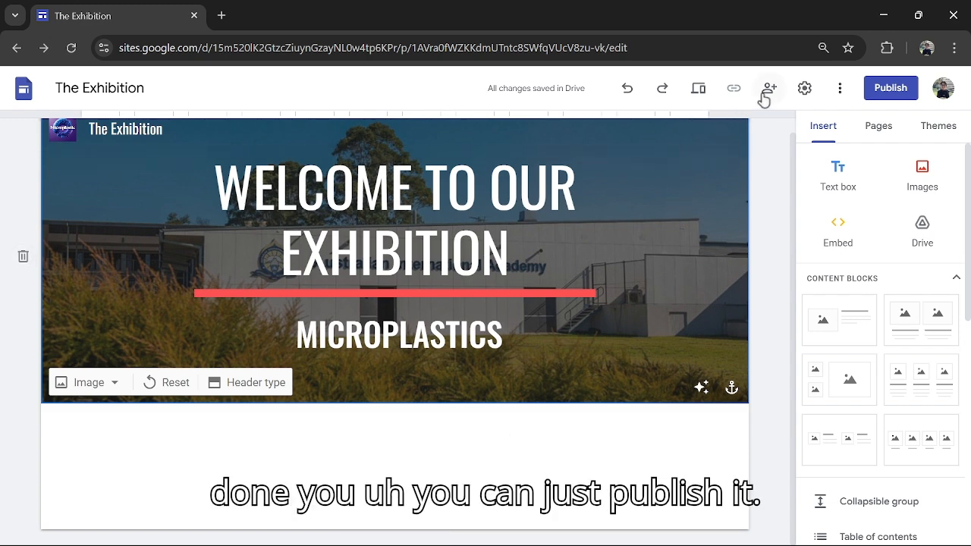
{"action": "left_click", "coordinate": [839, 88]}
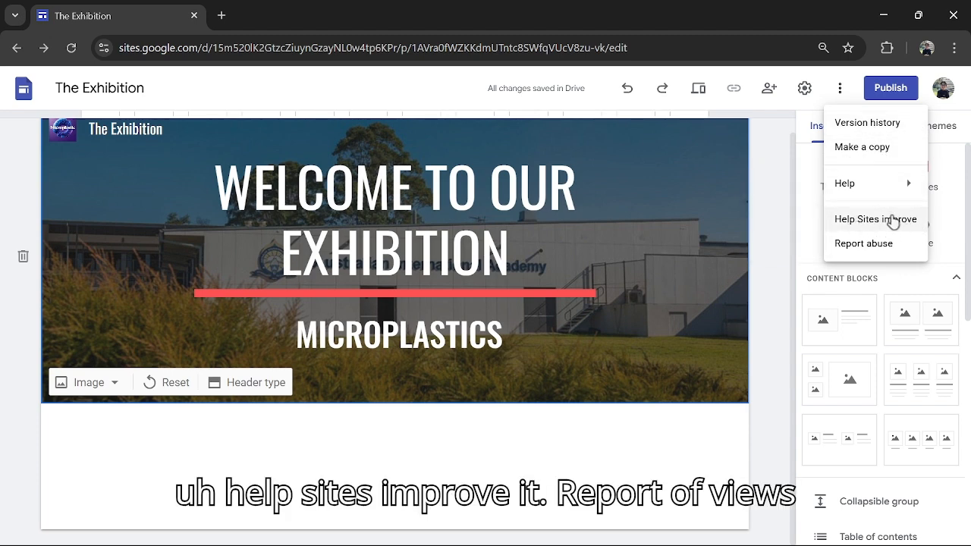
{"action": "mouse_move", "coordinate": [849, 190]}
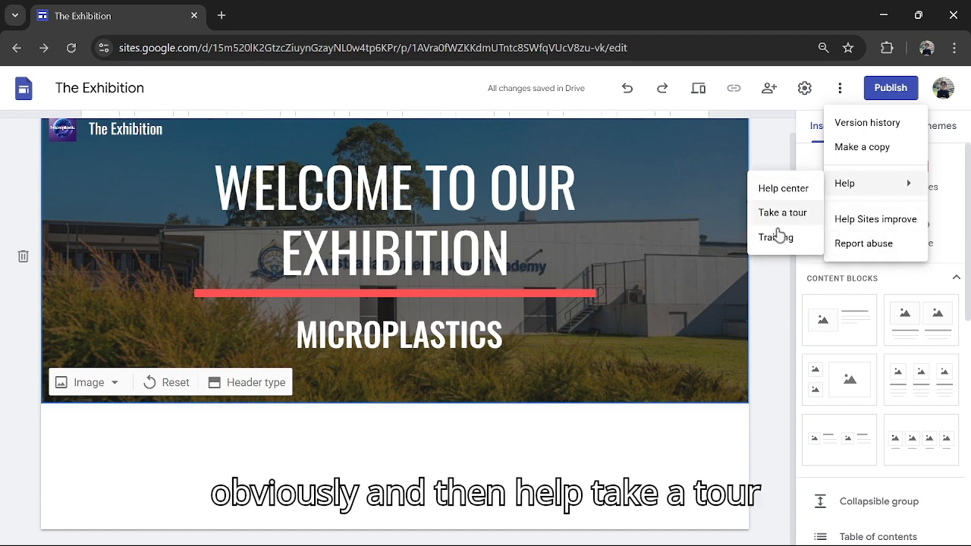
- Review the site settings for navigation, brand images, viewer tools, analytics and the announcement banner
{"action": "left_click", "coordinate": [802, 90]}
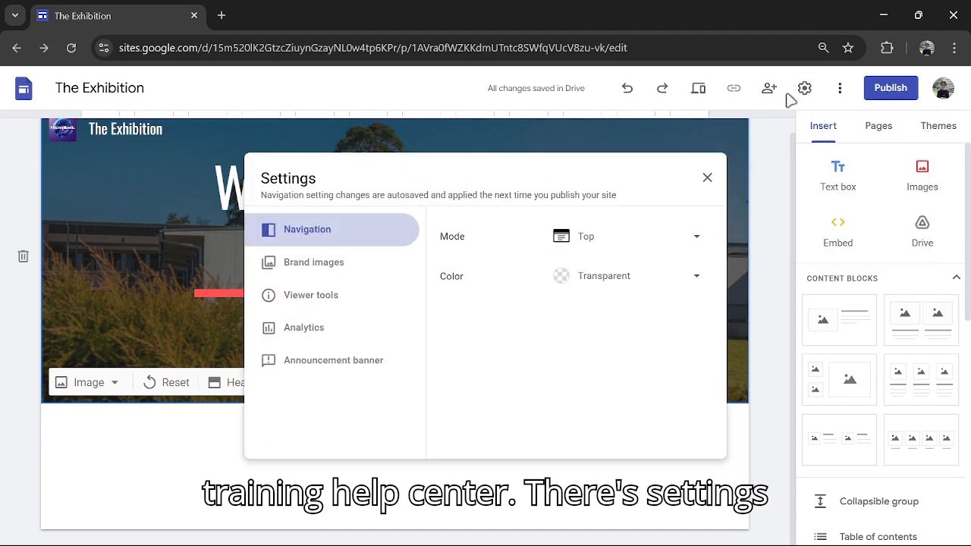
{"action": "left_click", "coordinate": [319, 256]}
{"action": "scroll", "coordinate": [556, 263], "scroll_direction": "down", "scroll_amount": 3}
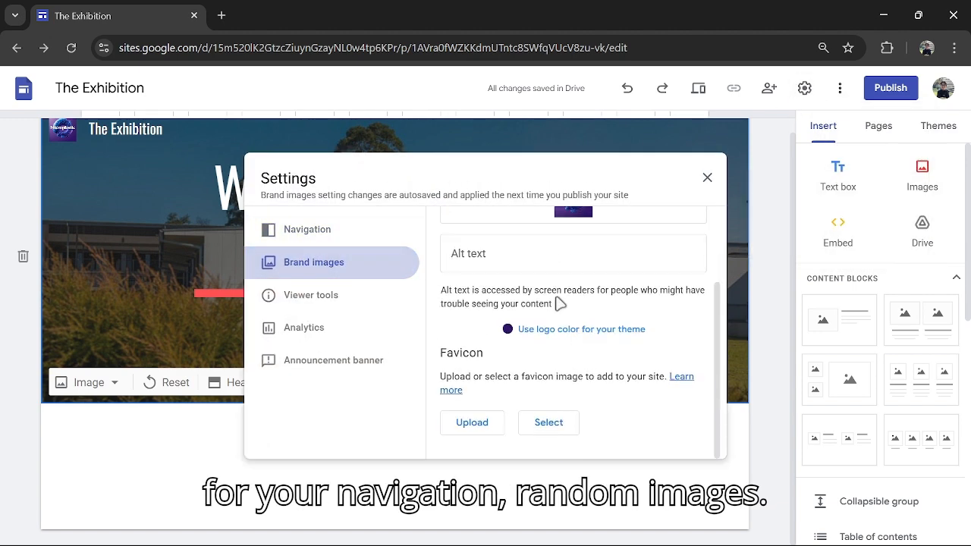
{"action": "left_click", "coordinate": [324, 303]}
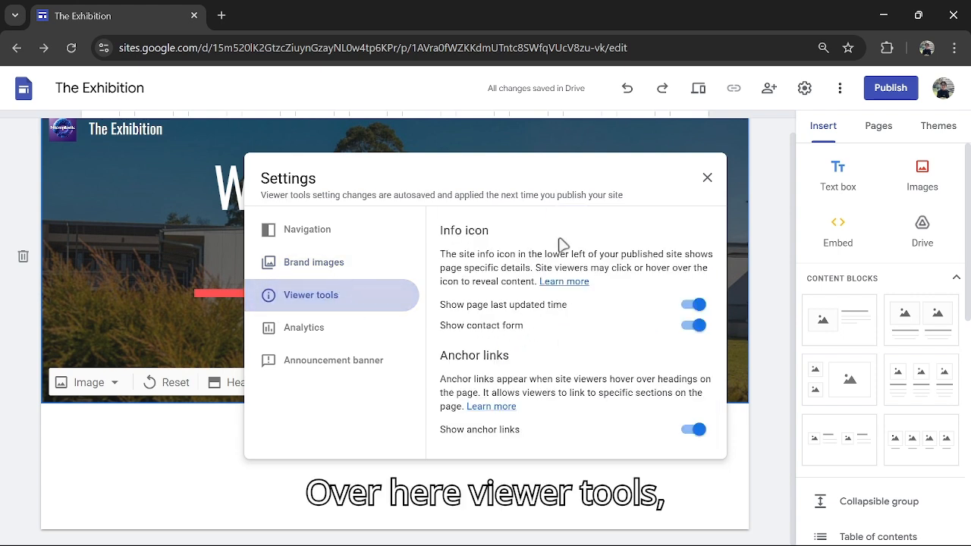
{"action": "left_click", "coordinate": [346, 332]}
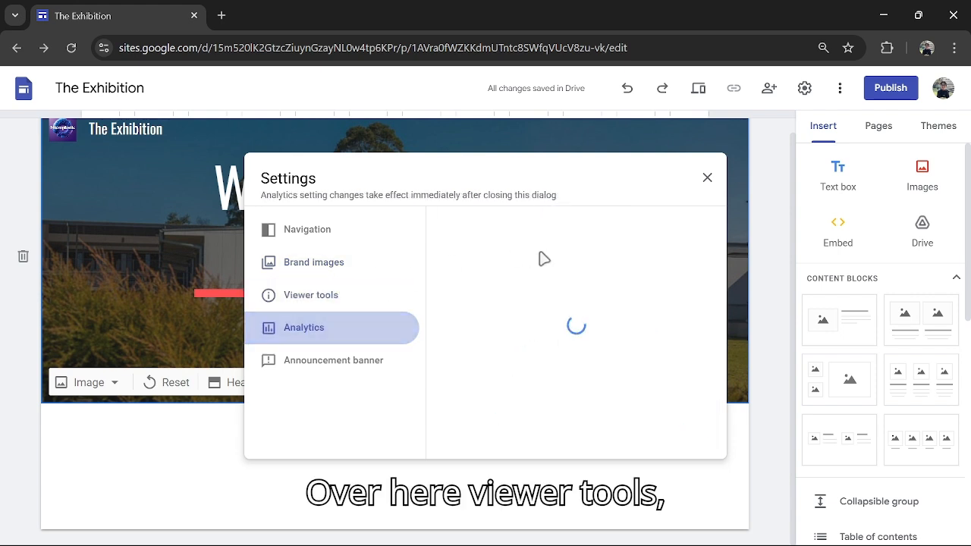
{"action": "left_click", "coordinate": [334, 371]}
{"action": "left_click", "coordinate": [707, 178]}
- Check who has access to The Exhibition in its sharing settings
{"action": "left_click", "coordinate": [769, 88]}
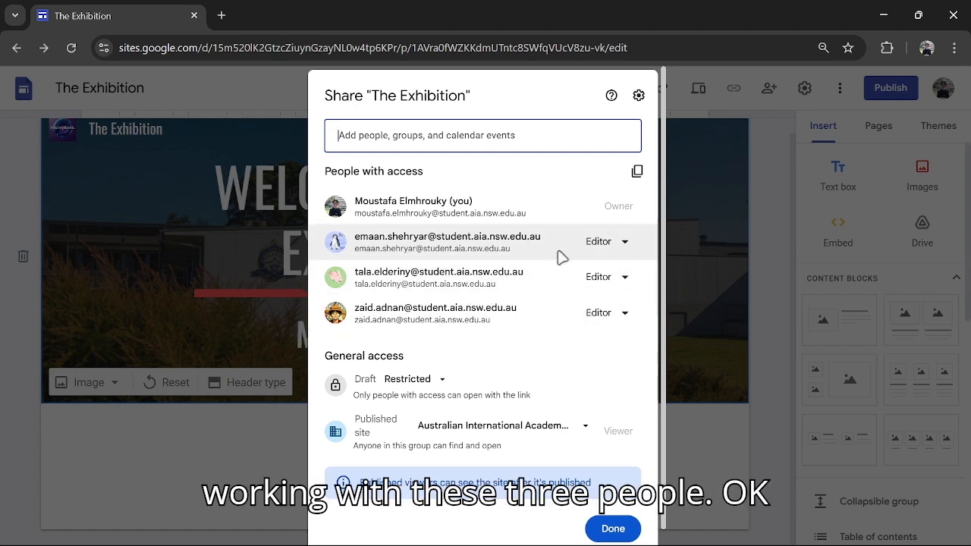
{"action": "left_click", "coordinate": [726, 317]}
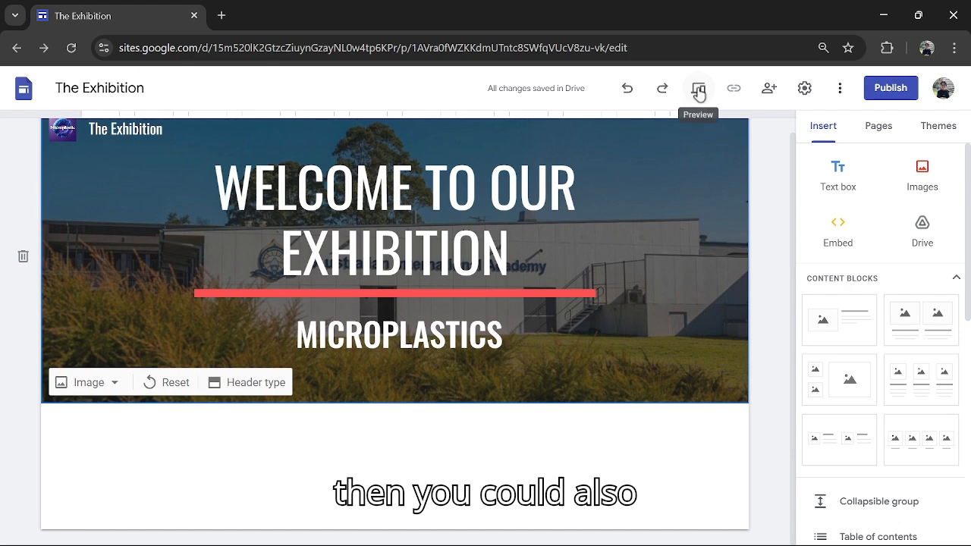
- Undo the last change made to The Exhibition and redo it
{"action": "left_click", "coordinate": [627, 90]}
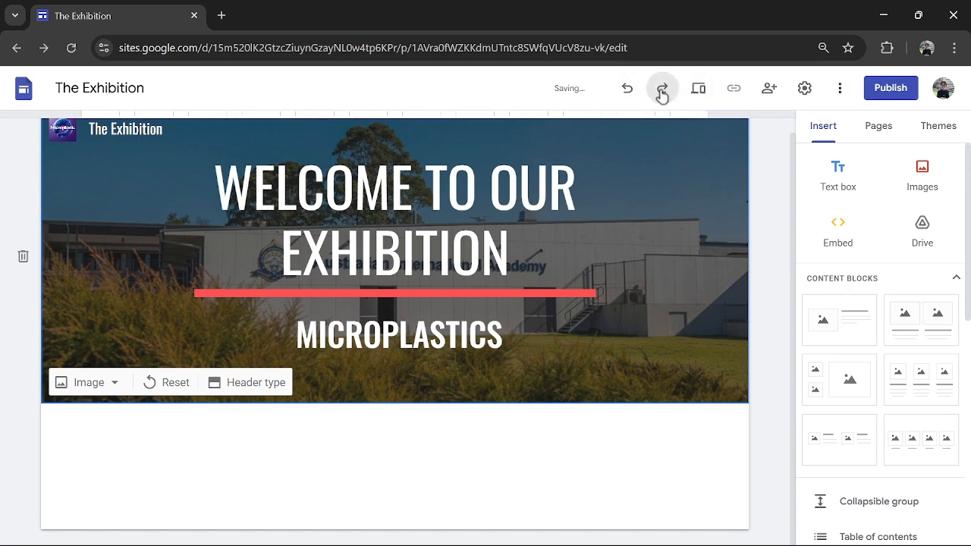
{"action": "left_click", "coordinate": [663, 89]}
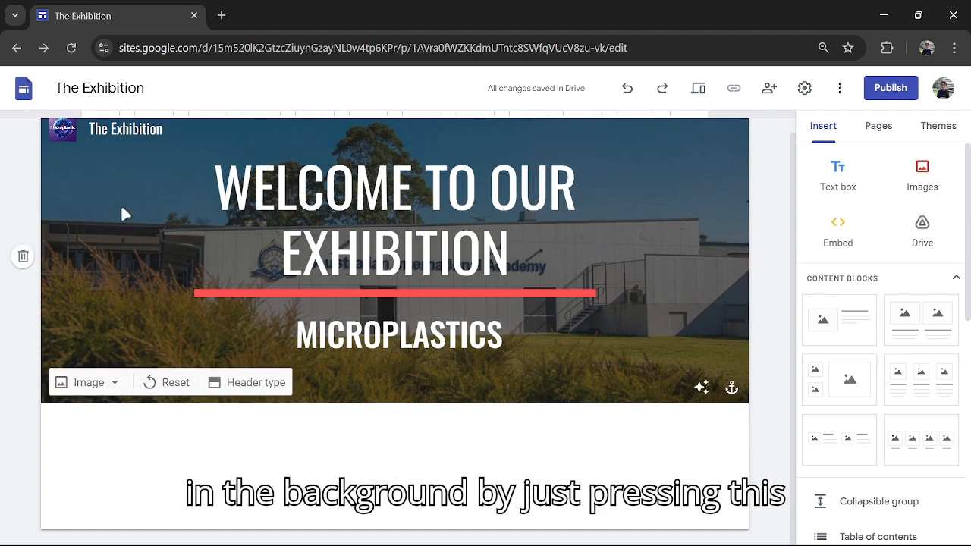
- Look over the header's image options and the available header types
{"action": "left_click", "coordinate": [89, 383]}
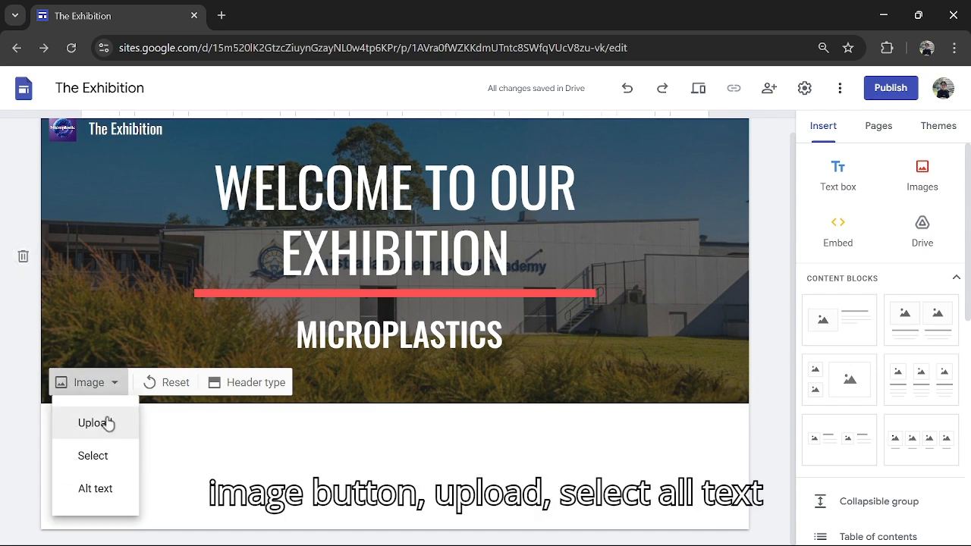
{"action": "left_click", "coordinate": [262, 387]}
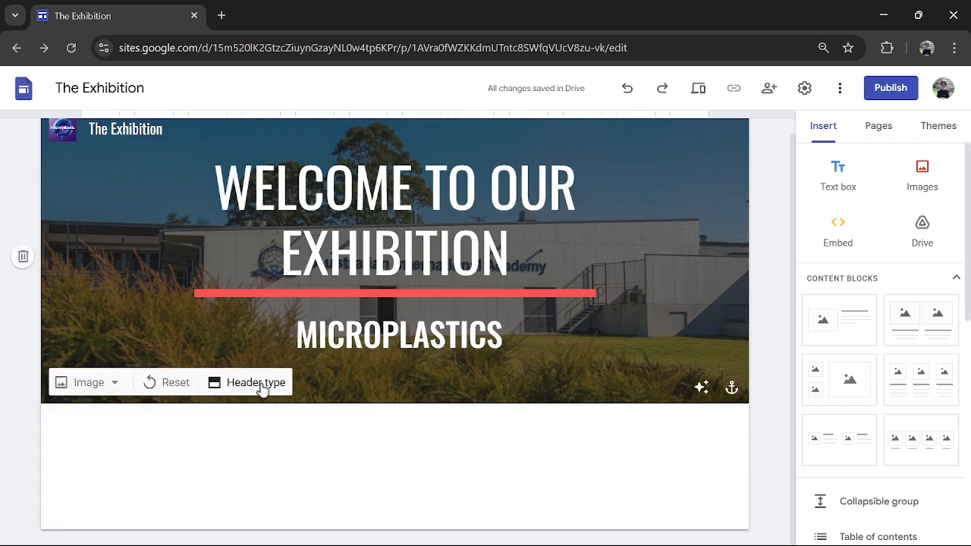
{"action": "left_click", "coordinate": [270, 386]}
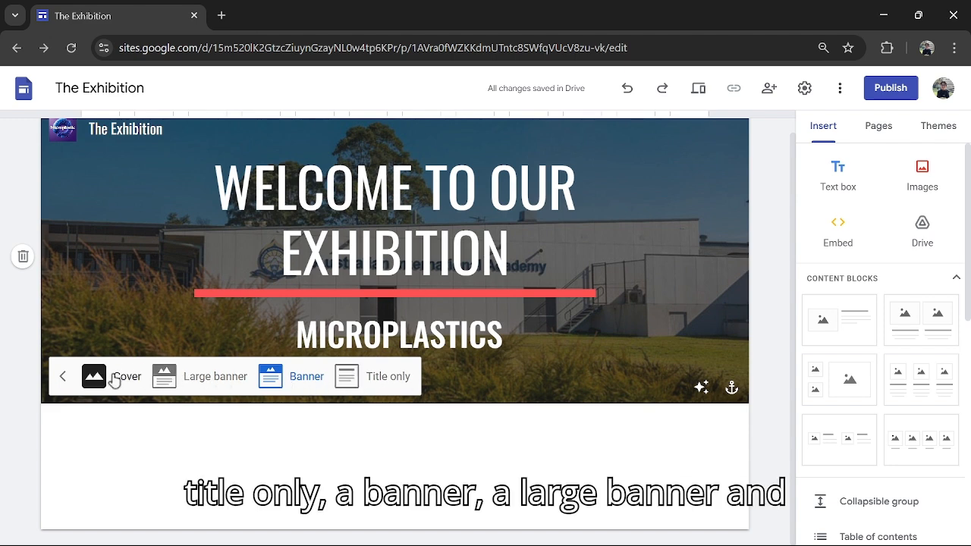
- Switch to the browser window that holds the untitled YouTube-themed site
{"action": "left_click", "coordinate": [883, 15]}
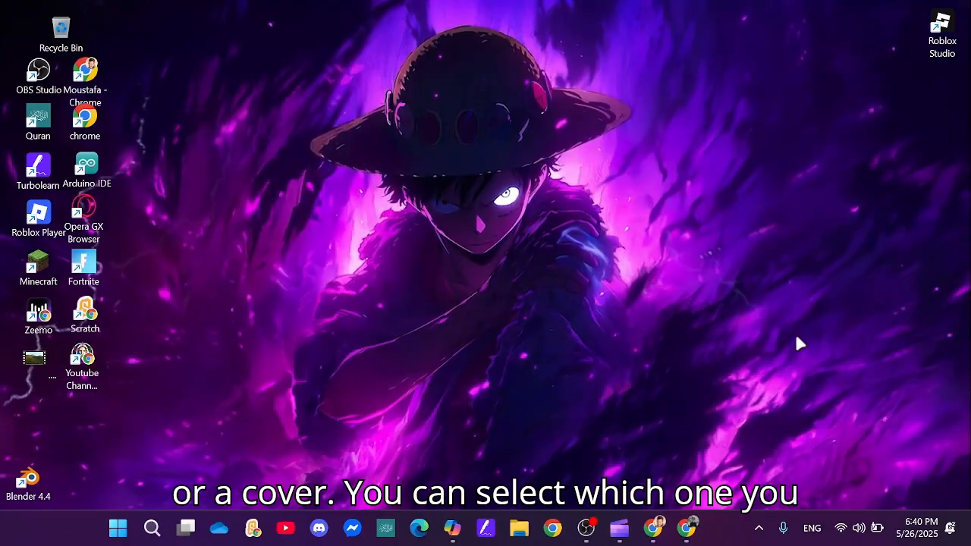
{"action": "left_click", "coordinate": [653, 529]}
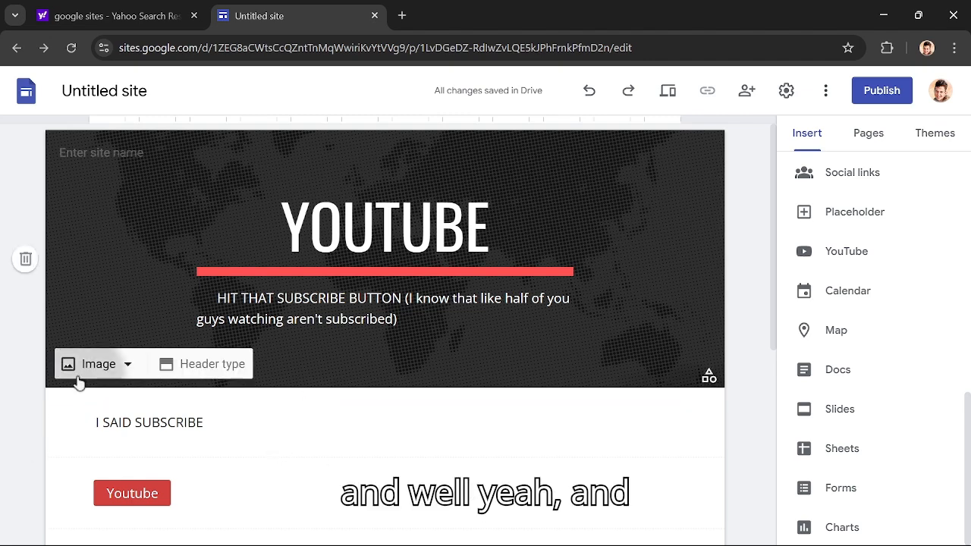
- Upload the first Leonardo_Phoenix image from Downloads as the header image, and reset the header image
{"action": "left_click", "coordinate": [78, 377]}
{"action": "left_click", "coordinate": [128, 407]}
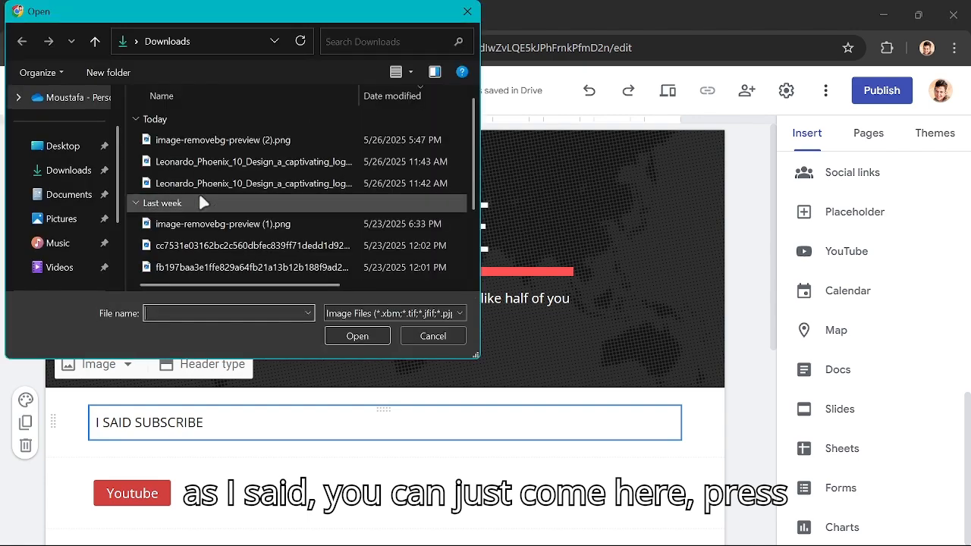
{"action": "double_click", "coordinate": [292, 161]}
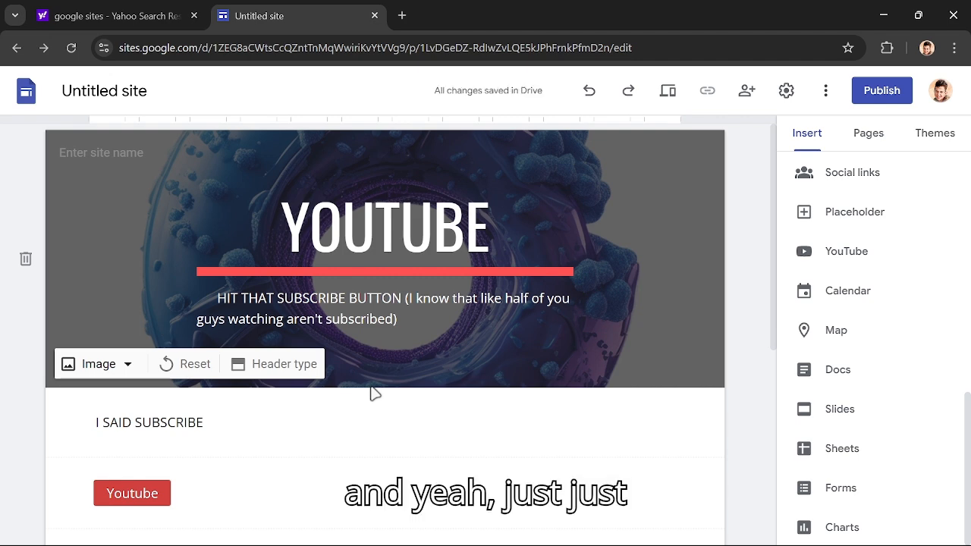
{"action": "left_click", "coordinate": [195, 364]}
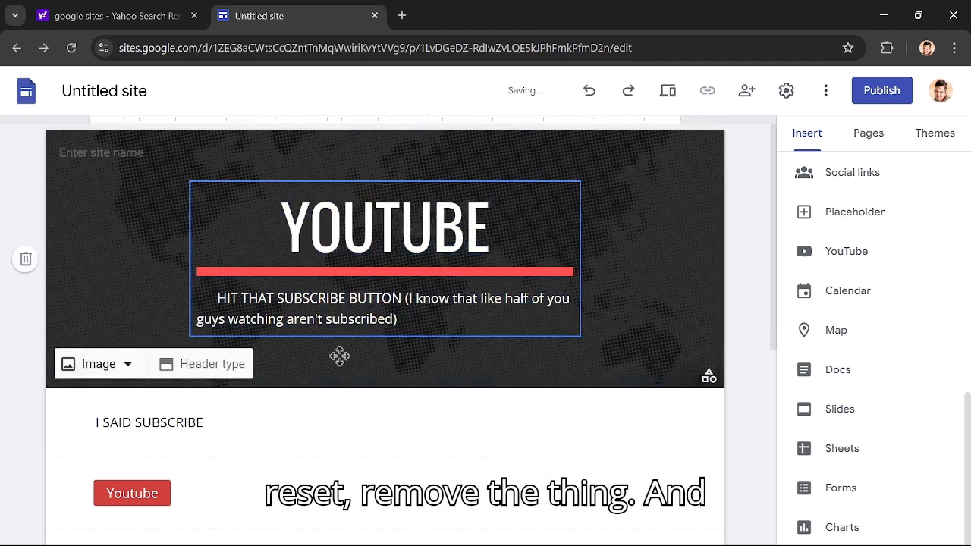
- Add a new menu section named Charts to the site's pages
{"action": "left_click", "coordinate": [865, 133]}
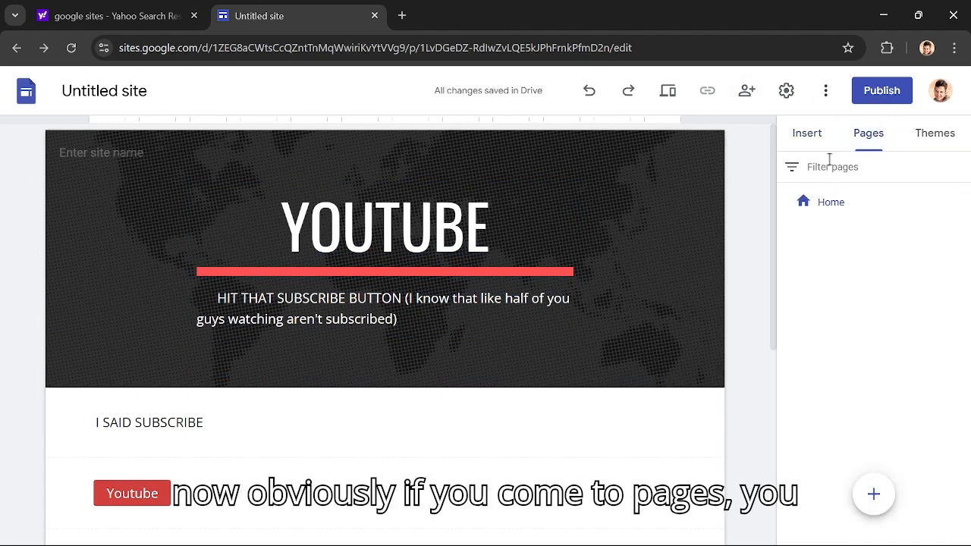
{"action": "mouse_move", "coordinate": [877, 513]}
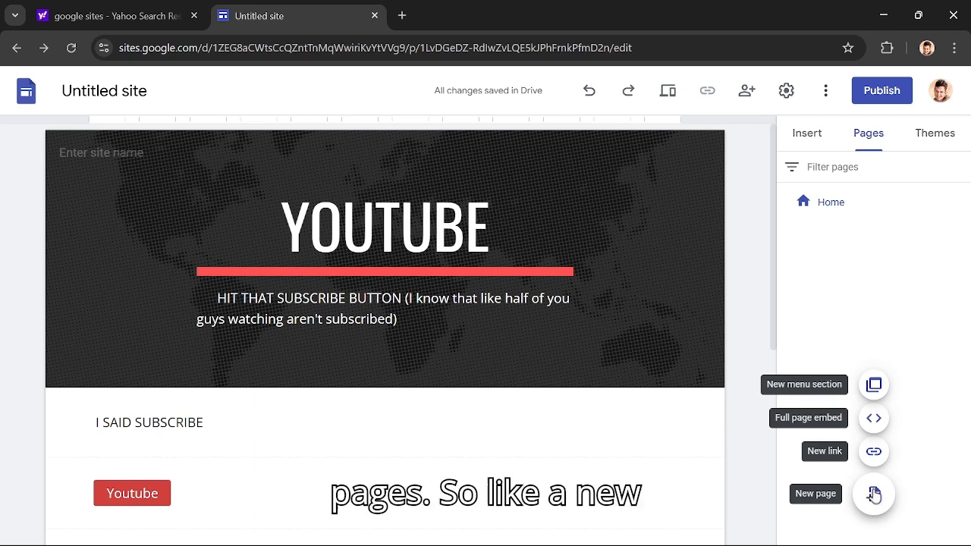
{"action": "left_click", "coordinate": [874, 387]}
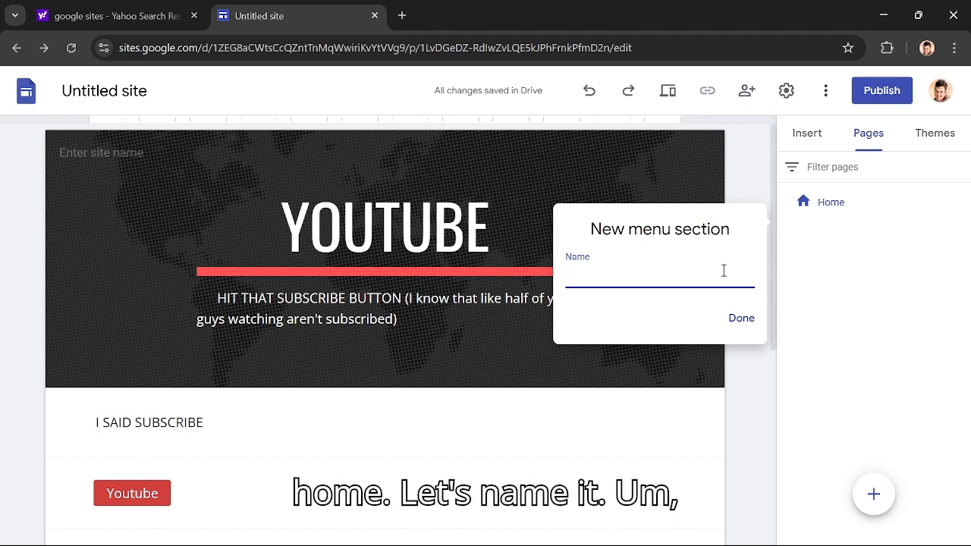
{"action": "type", "text": "Charts"}
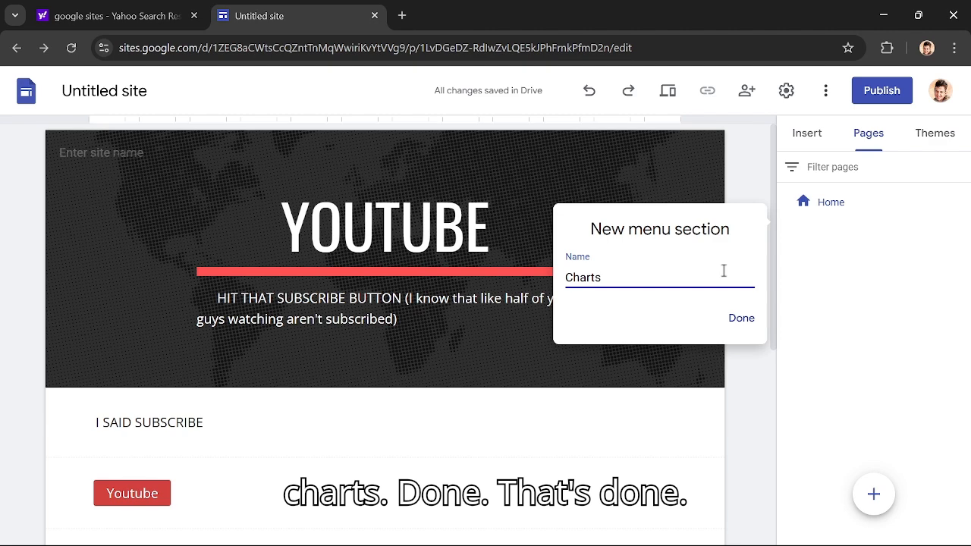
{"action": "left_click", "coordinate": [741, 318]}
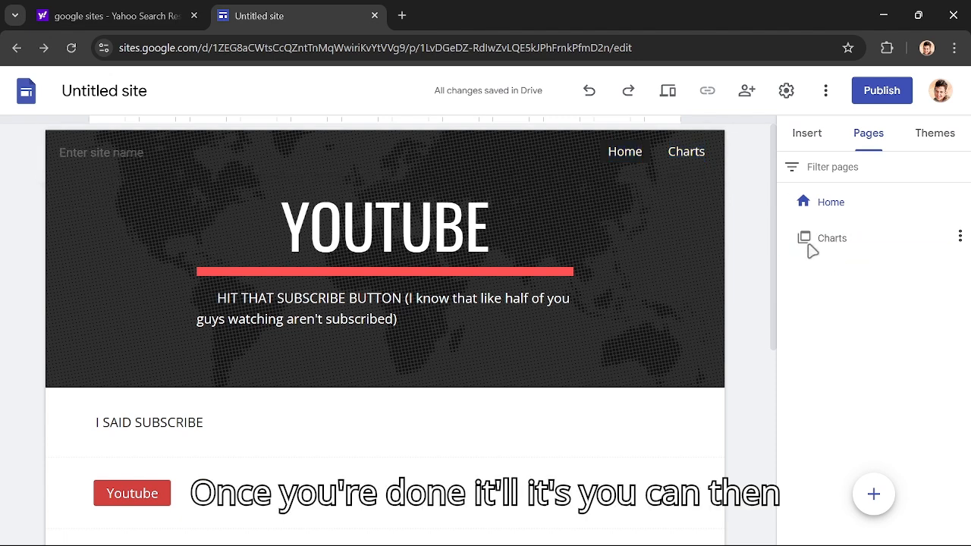
- Check the Charts section's properties and add a subpage beneath it with the name left blank
{"action": "left_click", "coordinate": [959, 236]}
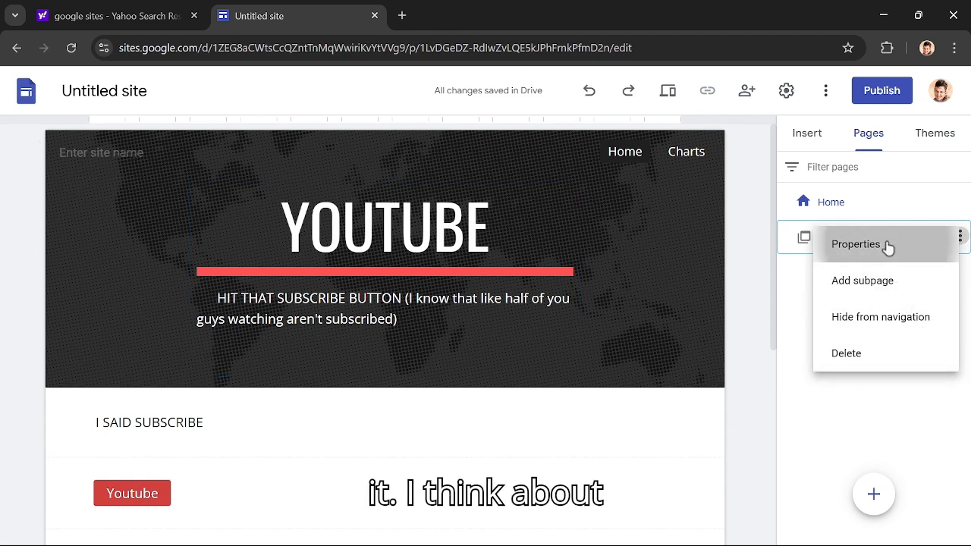
{"action": "left_click", "coordinate": [829, 245]}
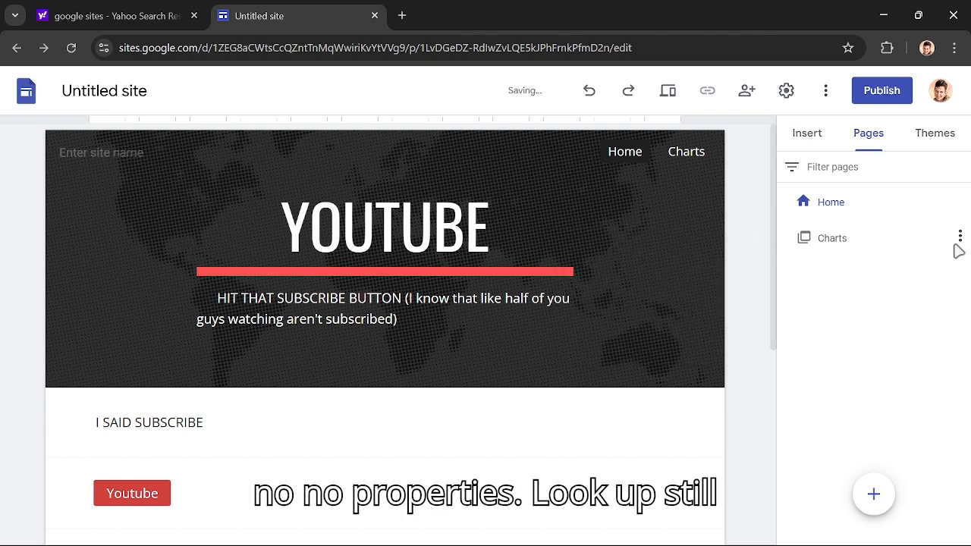
{"action": "left_click", "coordinate": [960, 237]}
{"action": "left_click", "coordinate": [896, 285]}
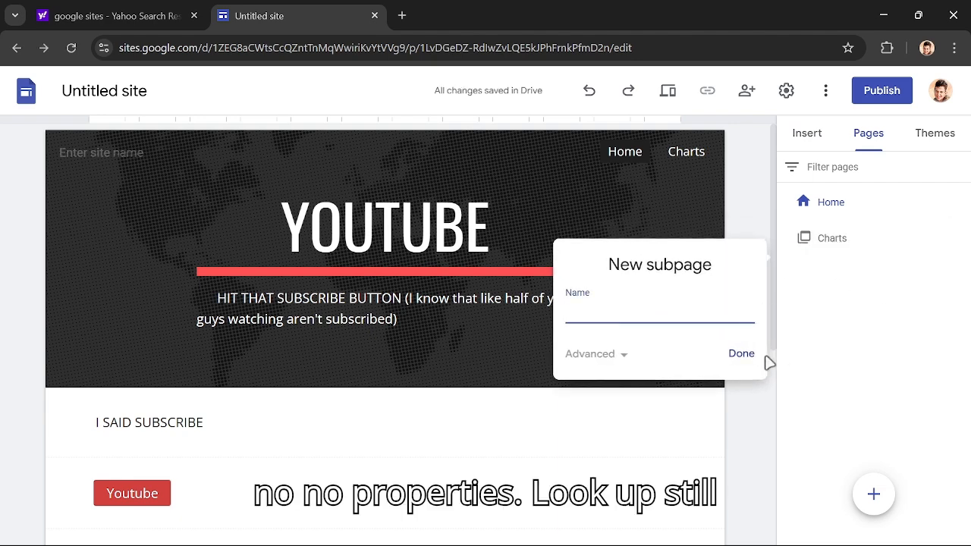
{"action": "left_click", "coordinate": [960, 271]}
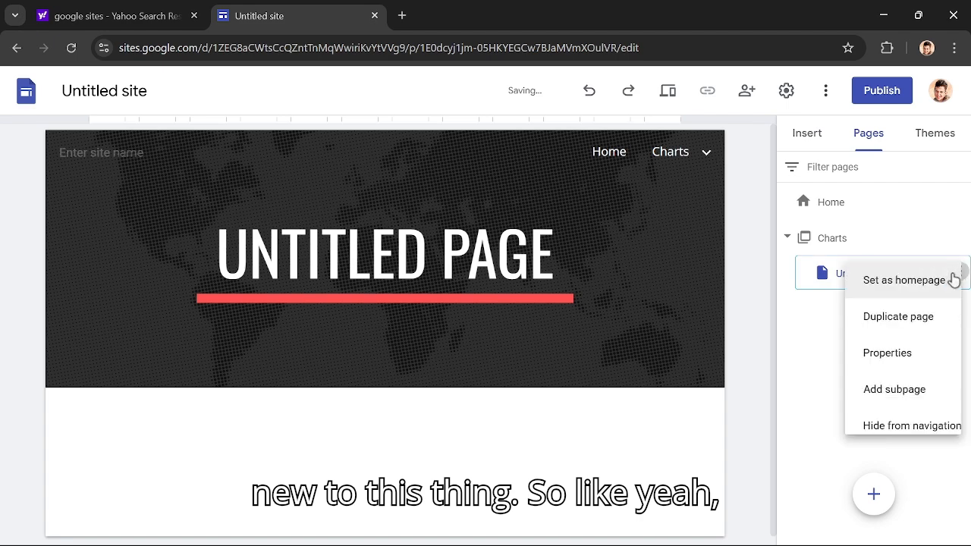
{"action": "left_click", "coordinate": [811, 388]}
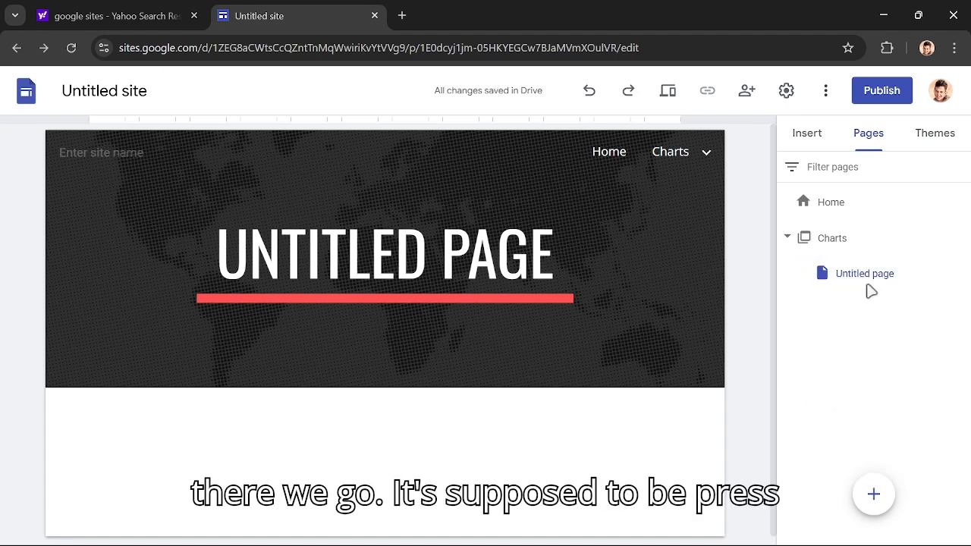
- Review the Charts section's options, and test the site navigation by visiting Home and the new untitled subpage
{"action": "left_click", "coordinate": [960, 238]}
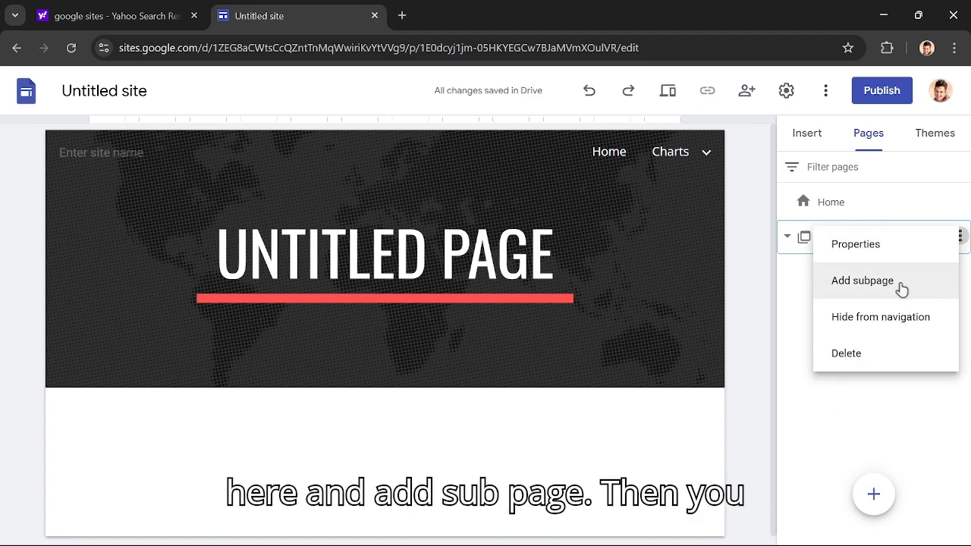
{"action": "left_click", "coordinate": [864, 374]}
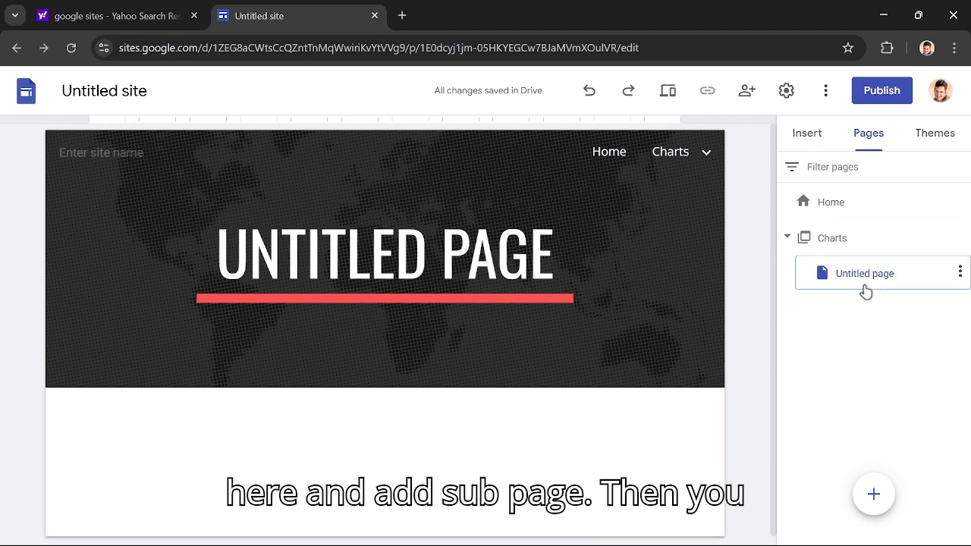
{"action": "left_click", "coordinate": [616, 154]}
{"action": "mouse_move", "coordinate": [647, 157]}
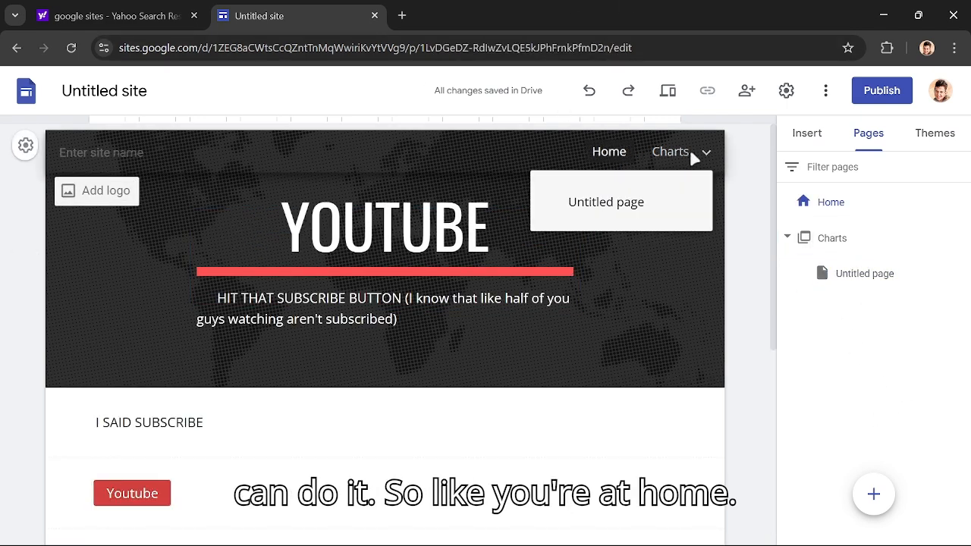
{"action": "left_click", "coordinate": [644, 202]}
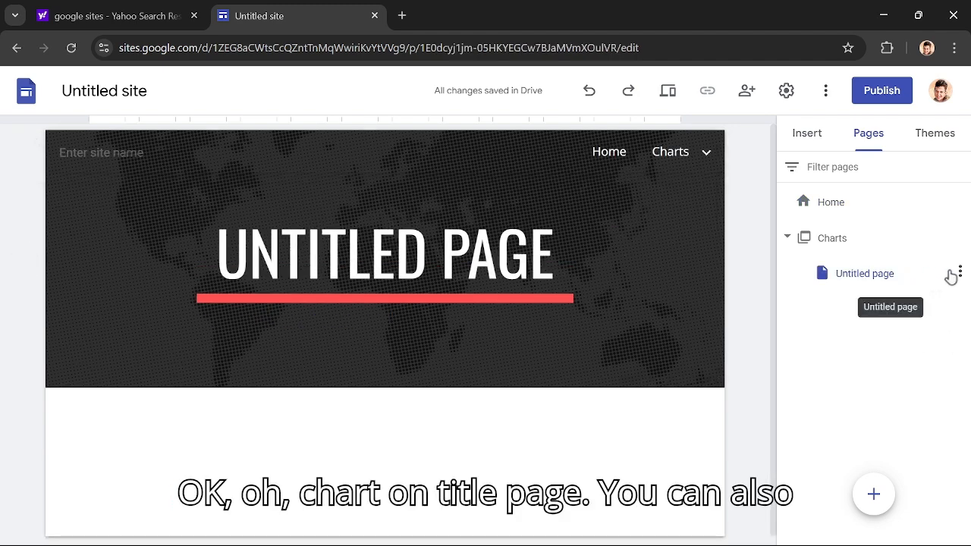
- Rename the untitled subpage under Charts as Chart
{"action": "left_click", "coordinate": [959, 272]}
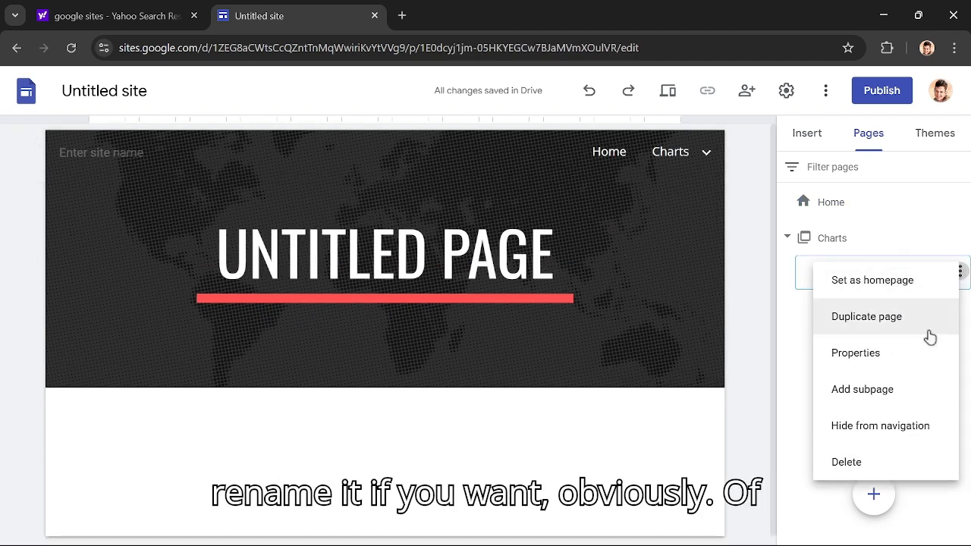
{"action": "left_click", "coordinate": [820, 499]}
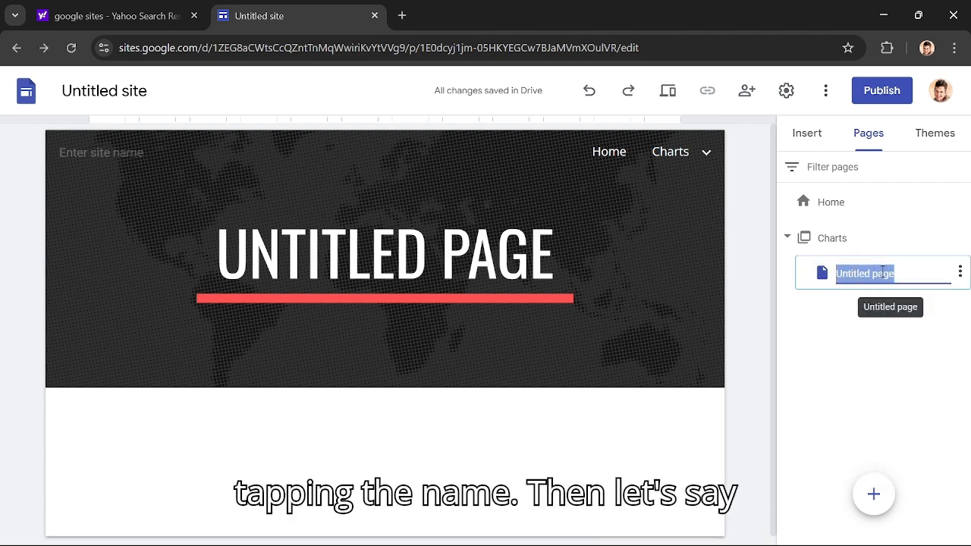
{"action": "type", "text": "C"}
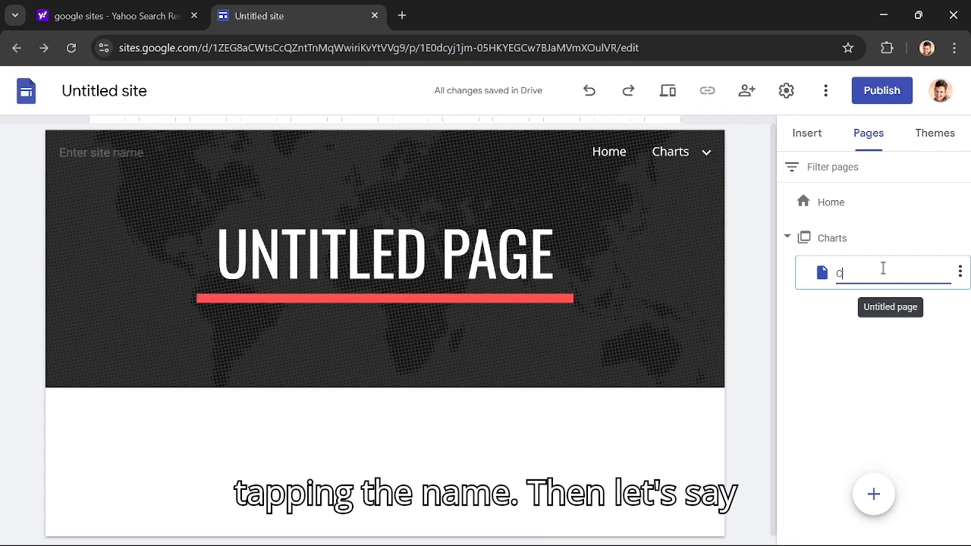
{"action": "type", "text": "hart"}
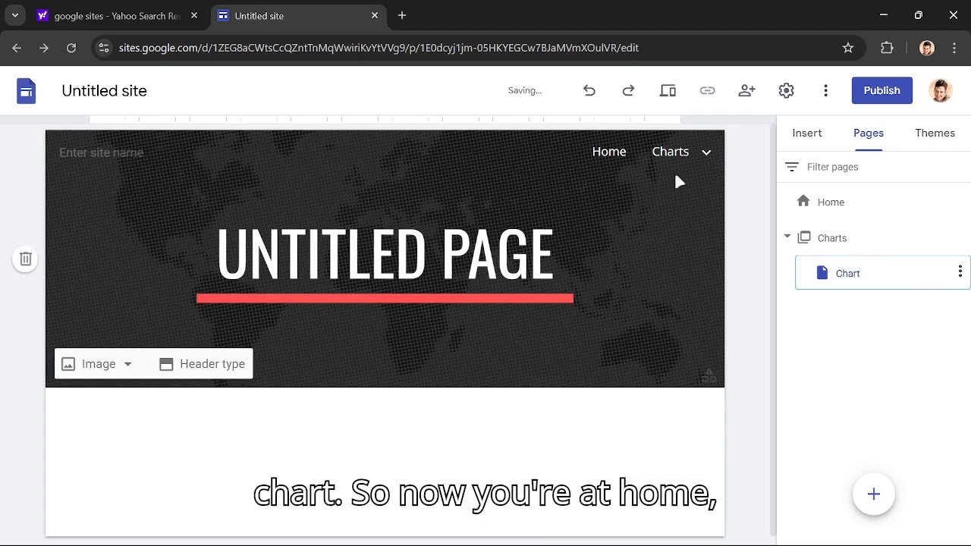
- Return to the Home page and open the Chart subpage through the site's own navigation
{"action": "left_click", "coordinate": [831, 203]}
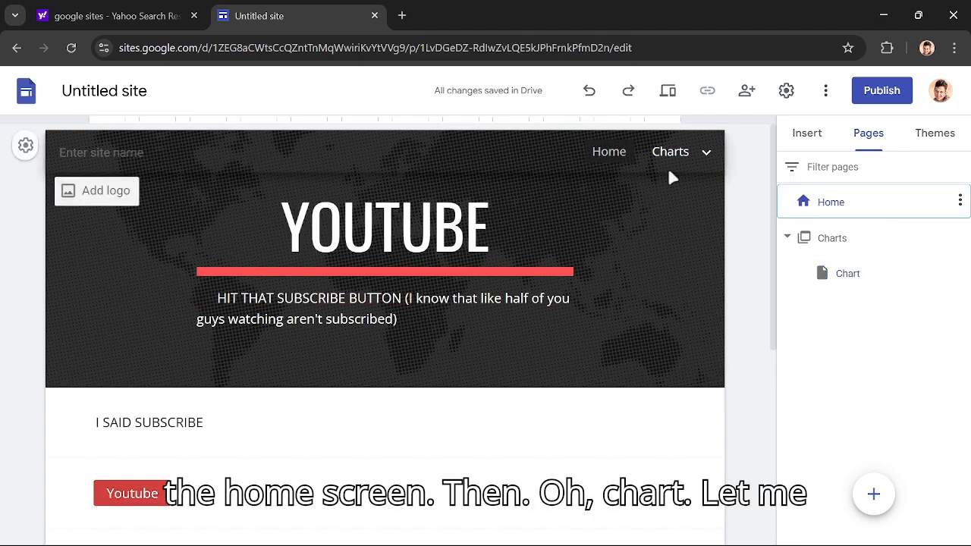
{"action": "mouse_move", "coordinate": [692, 170]}
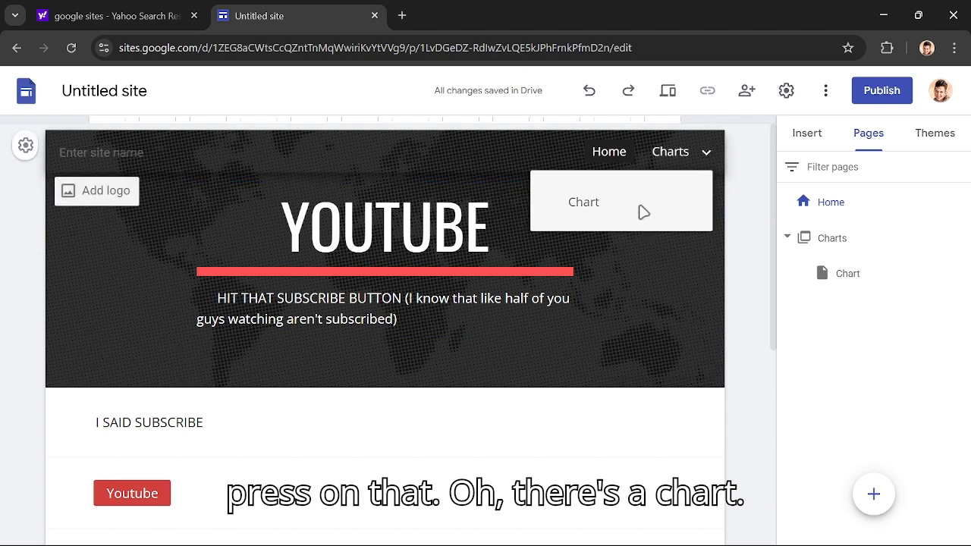
{"action": "left_click", "coordinate": [592, 206]}
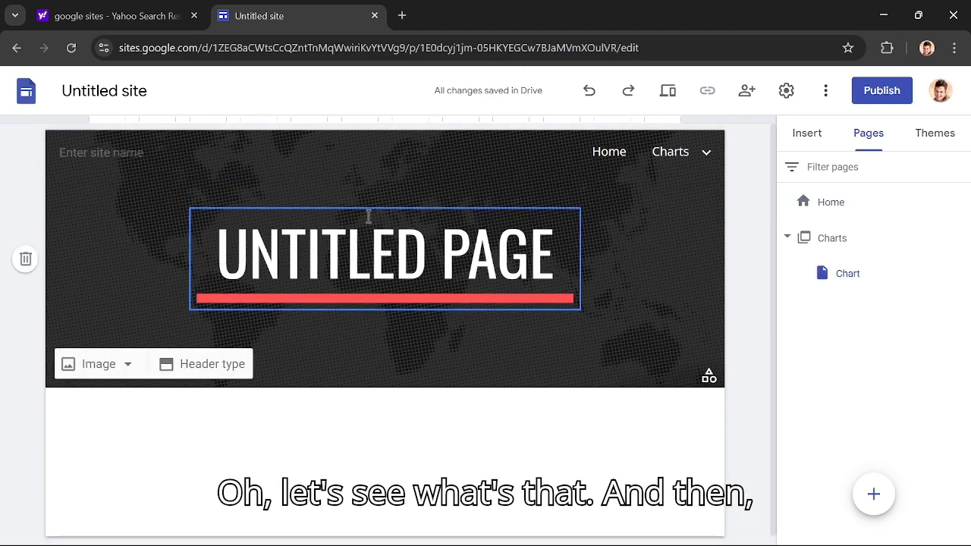
- Preview the site, visit the Home page and the Chart subpage, and exit the preview
{"action": "left_click", "coordinate": [668, 90]}
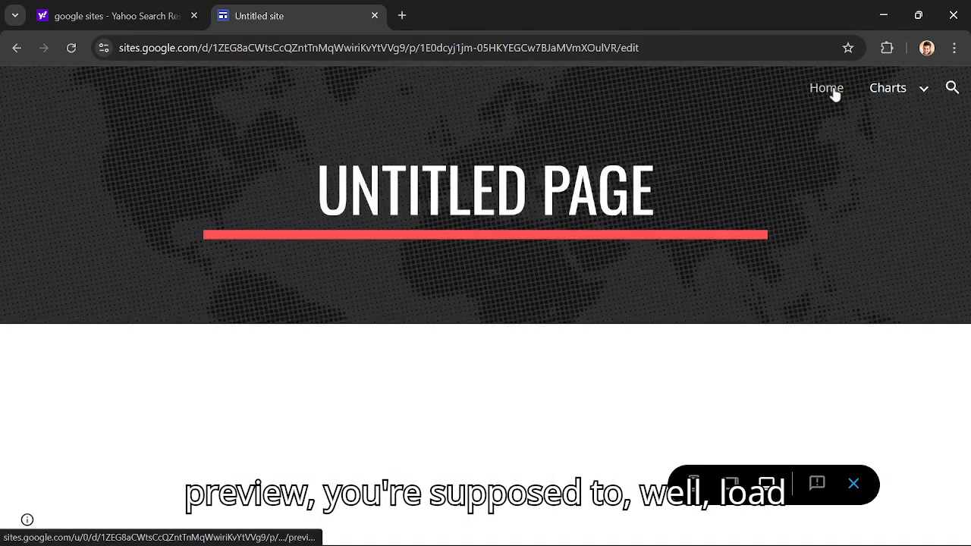
{"action": "left_click", "coordinate": [825, 87]}
{"action": "scroll", "coordinate": [485, 391], "scroll_direction": "down", "scroll_amount": 2}
{"action": "scroll", "coordinate": [487, 377], "scroll_direction": "up", "scroll_amount": 2}
{"action": "mouse_move", "coordinate": [870, 61]}
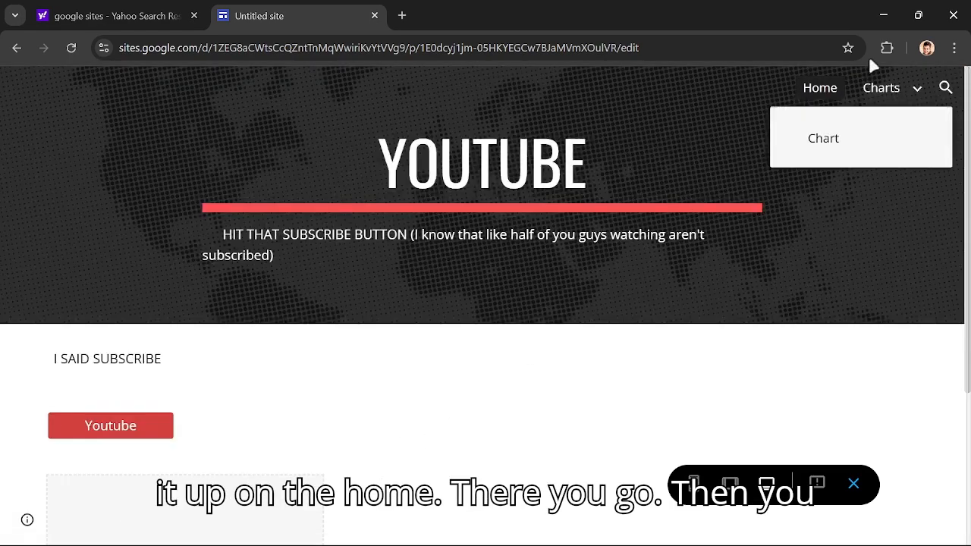
{"action": "left_click", "coordinate": [830, 142]}
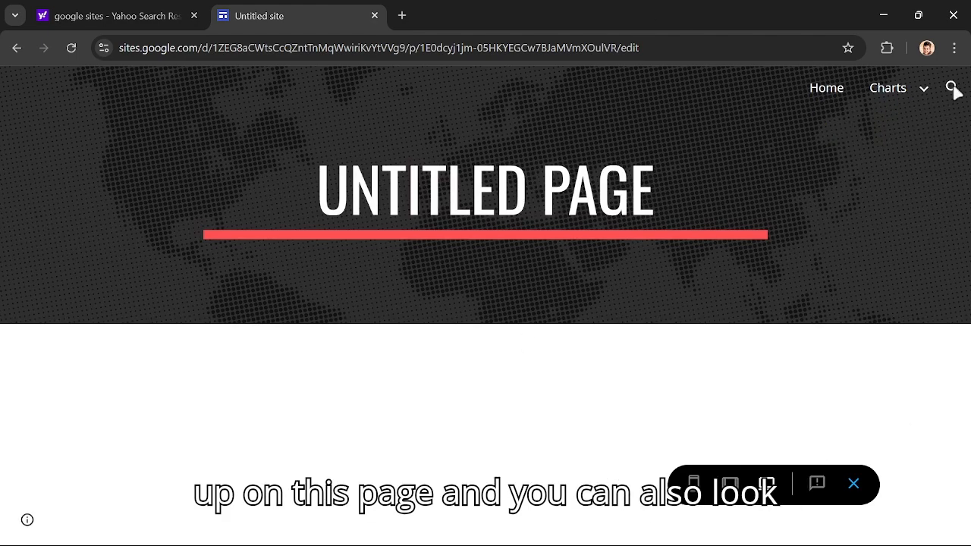
{"action": "left_click", "coordinate": [854, 482]}
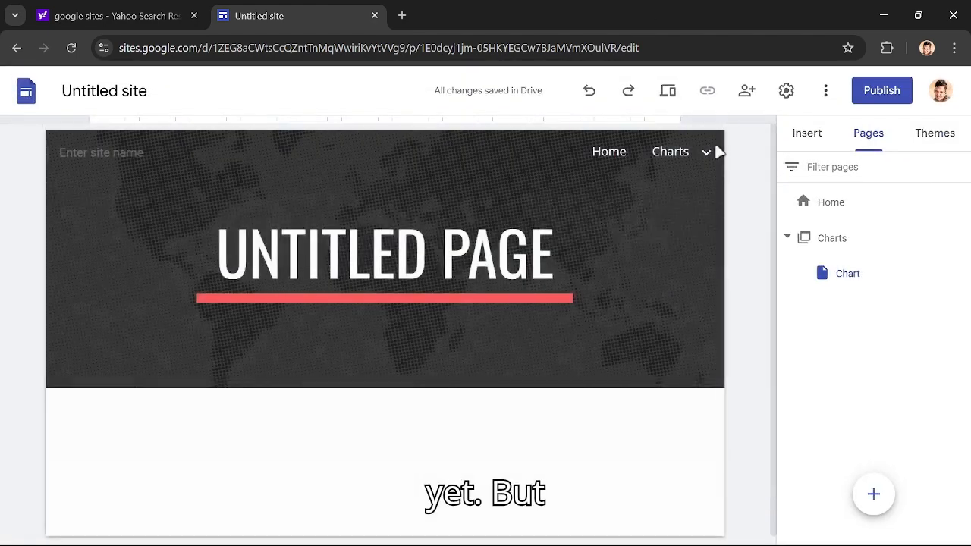
- Title the Videos page header "MY YOUTUBE CHANNEL VIDEOS!" and widen its text box
{"action": "mouse_move", "coordinate": [707, 154]}
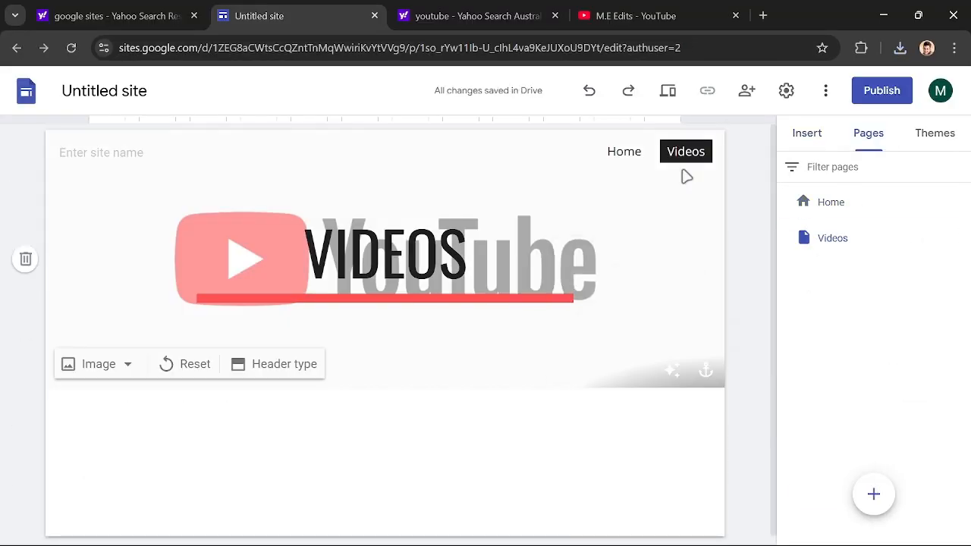
{"action": "left_click", "coordinate": [485, 256]}
{"action": "key", "text": "BackSpace"}
{"action": "key", "text": "BackSpace"}
{"action": "key", "text": "BackSpace"}
{"action": "key", "text": "BackSpace"}
{"action": "key", "text": "BackSpace"}
{"action": "key", "text": "BackSpace"}
{"action": "key", "text": "BackSpace"}
{"action": "type", "text": "MY YOUTUBE CHANNEL VIDEOS"}
{"action": "left_click_drag", "start_coordinate": [579, 295], "coordinate": [681, 294]}
{"action": "type", "text": "!"}
- Add the subtitle "All My Videos Over Here!" under the Videos page title in bold Oswald, size 36
{"action": "left_click_drag", "start_coordinate": [435, 176], "coordinate": [385, 176]}
{"action": "key", "text": "Return"}
{"action": "left_click", "coordinate": [387, 148]}
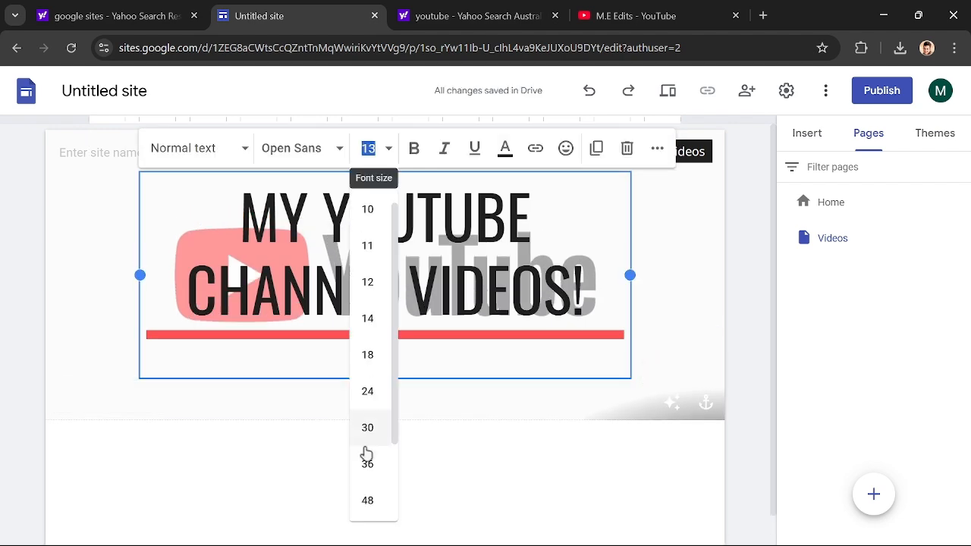
{"action": "left_click", "coordinate": [366, 518]}
{"action": "left_click", "coordinate": [339, 147]}
{"action": "left_click", "coordinate": [304, 281]}
{"action": "left_click", "coordinate": [414, 148]}
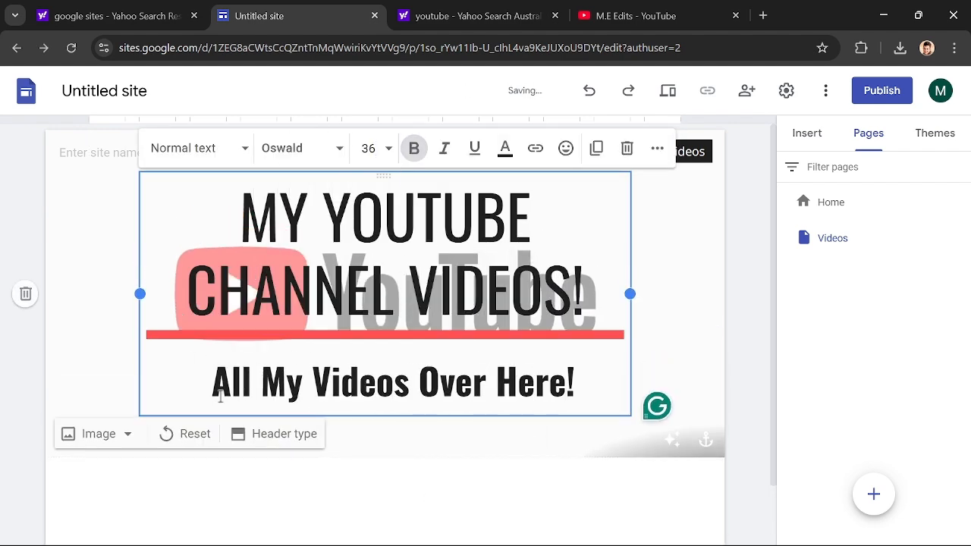
- Insert a text box reading "M.E_Technology" below the Videos page header
{"action": "left_click", "coordinate": [807, 132]}
{"action": "scroll", "coordinate": [873, 321], "scroll_direction": "down", "scroll_amount": 5}
{"action": "left_click", "coordinate": [824, 186]}
{"action": "type", "text": "M.E_Technology"}
- Embed the channel's "How to download Minecraft for free" YouTube video below the M.E_Technology text
{"action": "left_click", "coordinate": [846, 259]}
{"action": "left_click", "coordinate": [273, 258]}
{"action": "left_click", "coordinate": [774, 487]}
{"action": "left_click", "coordinate": [846, 327]}
{"action": "left_click", "coordinate": [274, 277]}
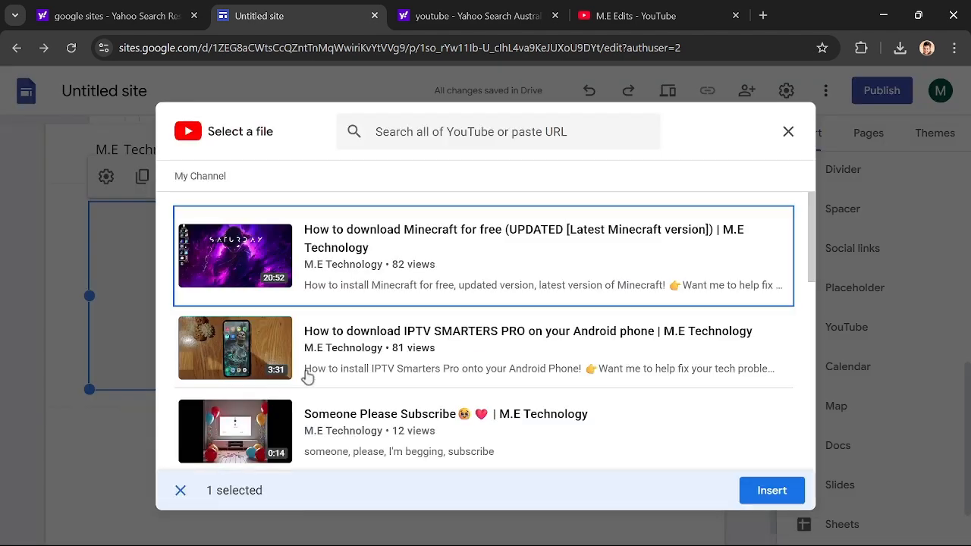
{"action": "left_click", "coordinate": [772, 490]}
- Insert two placeholders beside the first video to form a row of three
{"action": "left_click", "coordinate": [855, 287]}
{"action": "left_click_drag", "start_coordinate": [220, 311], "coordinate": [383, 145]}
{"action": "left_click", "coordinate": [855, 287]}
{"action": "left_click_drag", "start_coordinate": [220, 311], "coordinate": [588, 144]}
{"action": "left_click", "coordinate": [384, 276]}
{"action": "left_click", "coordinate": [402, 364]}
{"action": "scroll", "coordinate": [323, 421], "scroll_direction": "down", "scroll_amount": 15}
{"action": "left_click", "coordinate": [788, 131]}
- Add more placeholders below the first video row, arranged three to a row
{"action": "left_click", "coordinate": [855, 287]}
{"action": "left_click", "coordinate": [855, 288]}
{"action": "left_click_drag", "start_coordinate": [220, 486], "coordinate": [385, 295]}
{"action": "left_click", "coordinate": [855, 288]}
{"action": "left_click_drag", "start_coordinate": [220, 485], "coordinate": [586, 288]}
{"action": "left_click", "coordinate": [882, 292]}
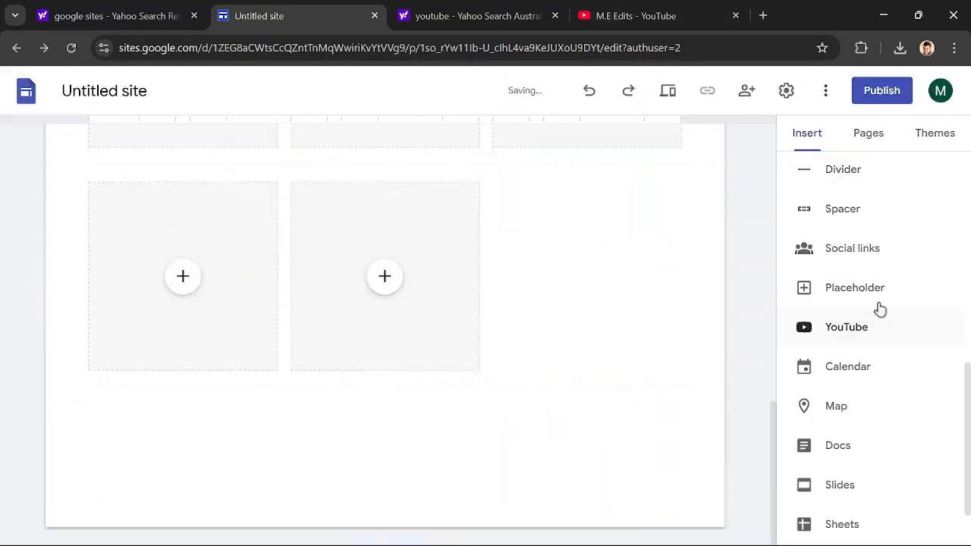
{"action": "left_click", "coordinate": [854, 287]}
- Fill the first row's empty placeholders and the second row's first placeholder with YouTube videos from the channel
{"action": "scroll", "coordinate": [397, 321], "scroll_direction": "up", "scroll_amount": 5}
{"action": "left_click", "coordinate": [385, 234]}
{"action": "left_click", "coordinate": [595, 237]}
{"action": "scroll", "coordinate": [245, 390], "scroll_direction": "down", "scroll_amount": 1}
{"action": "left_click", "coordinate": [183, 383]}
{"action": "left_click", "coordinate": [772, 490]}
- Embed a YouTube video from the channel in the second row's middle placeholder
{"action": "left_click", "coordinate": [384, 383]}
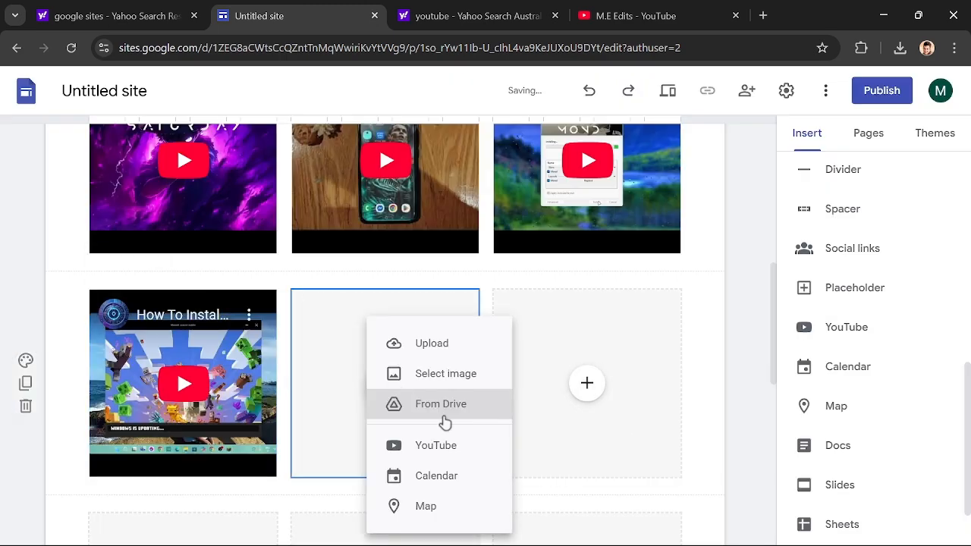
{"action": "left_click", "coordinate": [435, 445]}
{"action": "scroll", "coordinate": [455, 425], "scroll_direction": "down", "scroll_amount": 10}
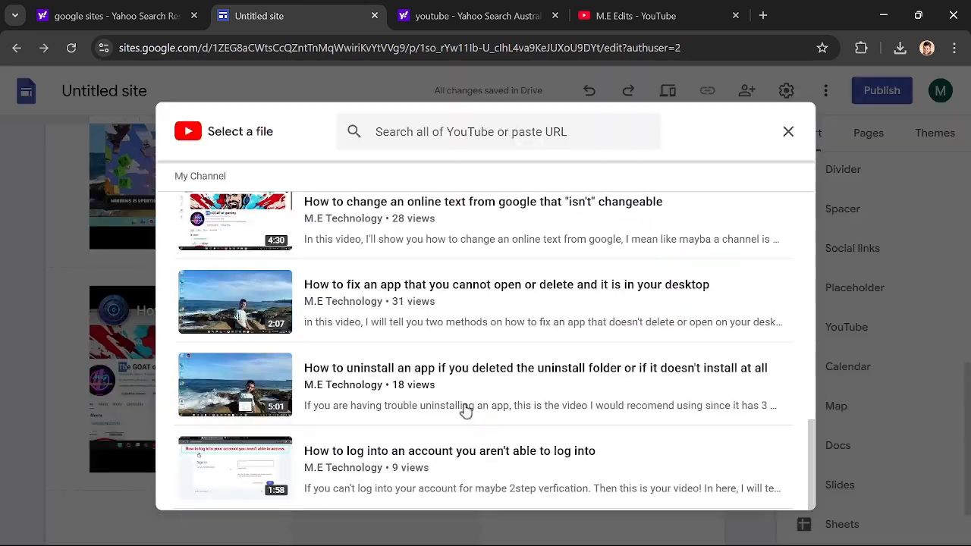
{"action": "left_click", "coordinate": [466, 411]}
{"action": "left_click", "coordinate": [772, 493]}
- Embed a YouTube video in the second row's last placeholder, and reword the header subtitle as "All My Long Form Videos Over Here!"
{"action": "left_click", "coordinate": [587, 383]}
{"action": "left_click", "coordinate": [637, 446]}
{"action": "scroll", "coordinate": [607, 424], "scroll_direction": "down", "scroll_amount": 10}
{"action": "left_click", "coordinate": [704, 492]}
{"action": "left_click", "coordinate": [772, 491]}
{"action": "left_click", "coordinate": [465, 395]}
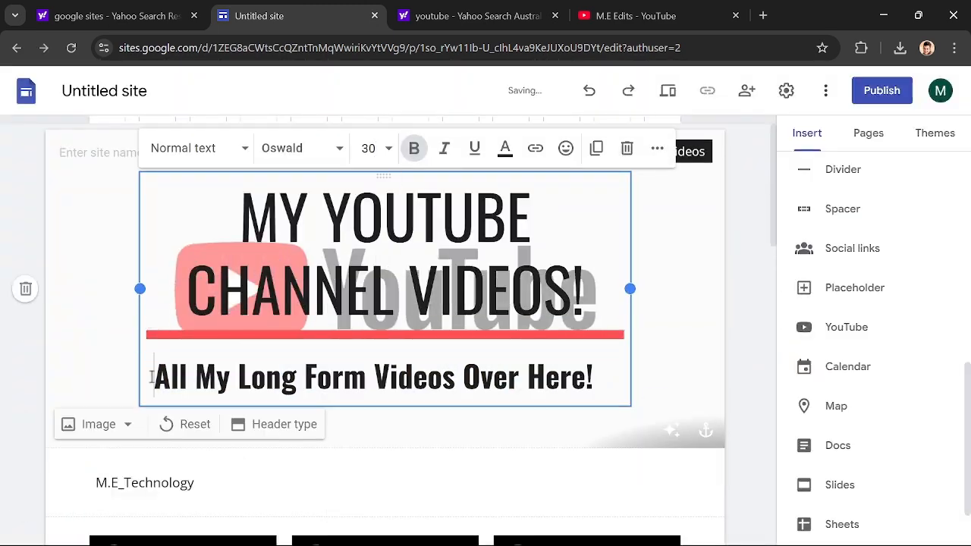
- Format the M.E_Technology text as bold, italic, underlined Oswald at size 30, and end it with an exclamation mark
{"action": "scroll", "coordinate": [157, 383], "scroll_direction": "down", "scroll_amount": 4}
{"action": "triple_click", "coordinate": [135, 180]}
{"action": "left_click", "coordinate": [250, 142]}
{"action": "left_click", "coordinate": [336, 143]}
{"action": "left_click", "coordinate": [321, 476]}
{"action": "left_click", "coordinate": [393, 142]}
{"action": "left_click", "coordinate": [424, 143]}
{"action": "left_click", "coordinate": [416, 295]}
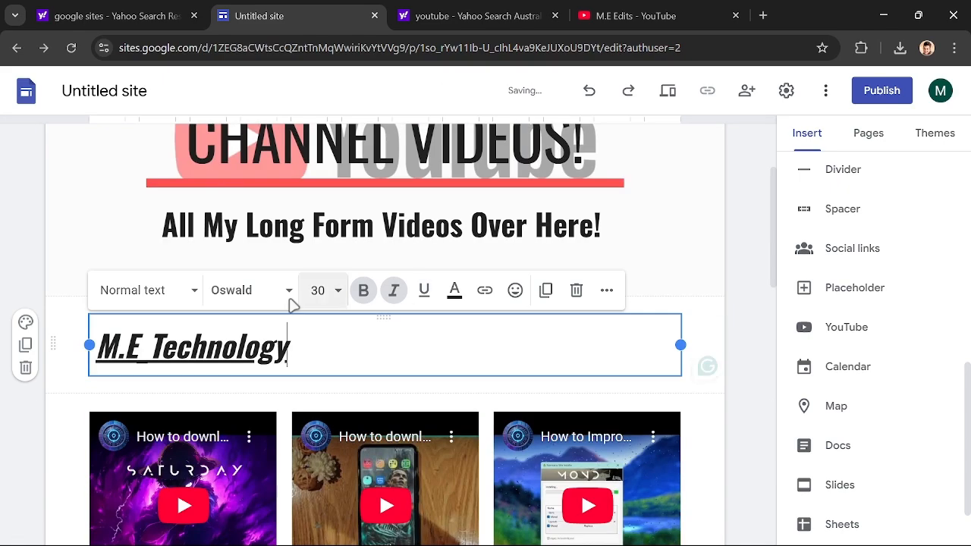
{"action": "type", "text": "!"}
- Duplicate the channel heading section and change the copy's text to "Mousta Gamer"
{"action": "scroll", "coordinate": [422, 260], "scroll_direction": "down", "scroll_amount": 1}
{"action": "left_click", "coordinate": [25, 281]}
{"action": "scroll", "coordinate": [305, 271], "scroll_direction": "down", "scroll_amount": 10}
{"action": "left_click", "coordinate": [289, 241]}
{"action": "left_click_drag", "start_coordinate": [289, 241], "coordinate": [97, 242]}
{"action": "type", "text": "Mousta Gamer"}
- Replace the end of another channel heading with "Edits", and insert and adjust a YouTube video under it
{"action": "left_click_drag", "start_coordinate": [288, 341], "coordinate": [153, 341]}
{"action": "type", "text": "Edits"}
{"action": "left_click", "coordinate": [847, 327]}
{"action": "left_click_drag", "start_coordinate": [386, 189], "coordinate": [262, 189]}
- Preview the site, look through the Home page, and exit the preview
{"action": "scroll", "coordinate": [693, 299], "scroll_direction": "up", "scroll_amount": 8}
{"action": "left_click", "coordinate": [667, 90]}
{"action": "left_click", "coordinate": [833, 89]}
{"action": "scroll", "coordinate": [548, 304], "scroll_direction": "down", "scroll_amount": 3}
{"action": "scroll", "coordinate": [549, 304], "scroll_direction": "down", "scroll_amount": 4}
{"action": "left_click", "coordinate": [670, 294]}
{"action": "left_click", "coordinate": [853, 483]}
- Add a collapsible group to the Home page with the heading "WHY I STARTED MY GAMING CHANNEL!"
{"action": "scroll", "coordinate": [545, 242], "scroll_direction": "down", "scroll_amount": 4}
{"action": "left_click", "coordinate": [868, 391]}
{"action": "left_click", "coordinate": [284, 243]}
{"action": "type", "text": "WHY I STARTED MY GAMING CHANNEL!"}
- Paste the paragraph on why the gaming channel was started into the gaming channel group's body
{"action": "scroll", "coordinate": [618, 371], "scroll_direction": "up", "scroll_amount": 3}
{"action": "left_click", "coordinate": [662, 334]}
{"action": "scroll", "coordinate": [402, 334], "scroll_direction": "down", "scroll_amount": 4}
{"action": "left_click", "coordinate": [403, 334]}
{"action": "type", "text": "I started my gaming channel because video games have always been a huge part of my life. They’re more than just entertainment—they’re immersive worlds, competitive challenges, and opportunities to connect with people who share the same passion. Whether it’s diving into epic single-player stories, mastering multiplayer strategies, or just having a good time with friends, gaming brings endless possibilities. I wanted to create a space where people could come to learn, laugh, and experience gaming in a fresh way. Over time, it became more than just gameplay—it turned into a community where we share tips, react to new releases, and celebrate the games we love. Plus, building this channel has given me the chance to explore content creation, meet amazing people, and even turn my favorite hobby into something more. At the end of the day, I do this because gaming has given me so much, and I want to share that excitement with others."}
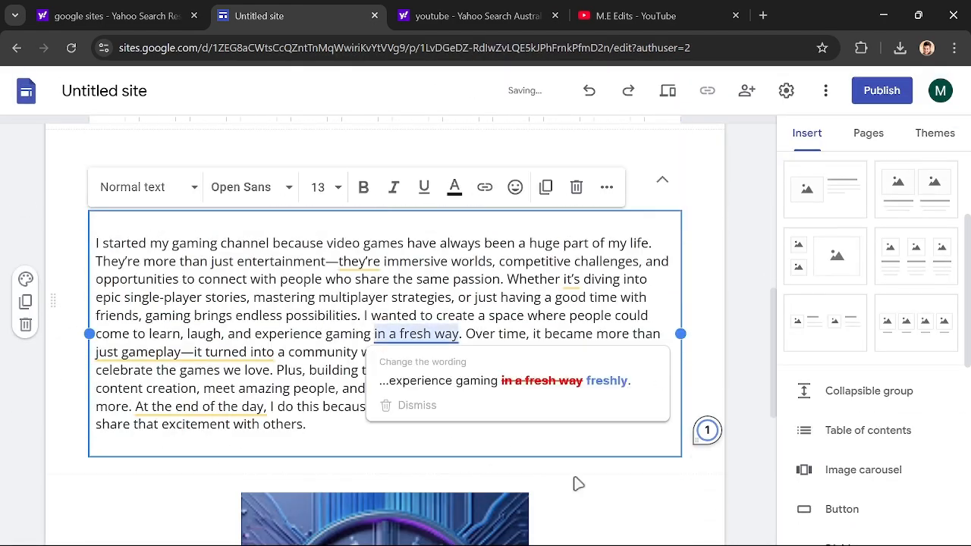
- Preview the Home page at phone size and exit the preview
{"action": "scroll", "coordinate": [403, 333], "scroll_direction": "up", "scroll_amount": 10}
{"action": "left_click", "coordinate": [667, 90]}
{"action": "left_click", "coordinate": [697, 484]}
{"action": "left_click", "coordinate": [854, 484]}
- Delete characters before the header's M.E Technology line and check the Home page in the tablet preview
{"action": "left_click", "coordinate": [250, 311]}
{"action": "key", "text": "BackSpace"}
{"action": "key", "text": "BackSpace"}
{"action": "key", "text": "BackSpace"}
{"action": "key", "text": "BackSpace"}
{"action": "key", "text": "BackSpace"}
{"action": "key", "text": "BackSpace"}
{"action": "key", "text": "BackSpace"}
{"action": "key", "text": "BackSpace"}
{"action": "key", "text": "BackSpace"}
{"action": "key", "text": "BackSpace"}
{"action": "left_click", "coordinate": [667, 91]}
{"action": "left_click", "coordinate": [729, 484]}
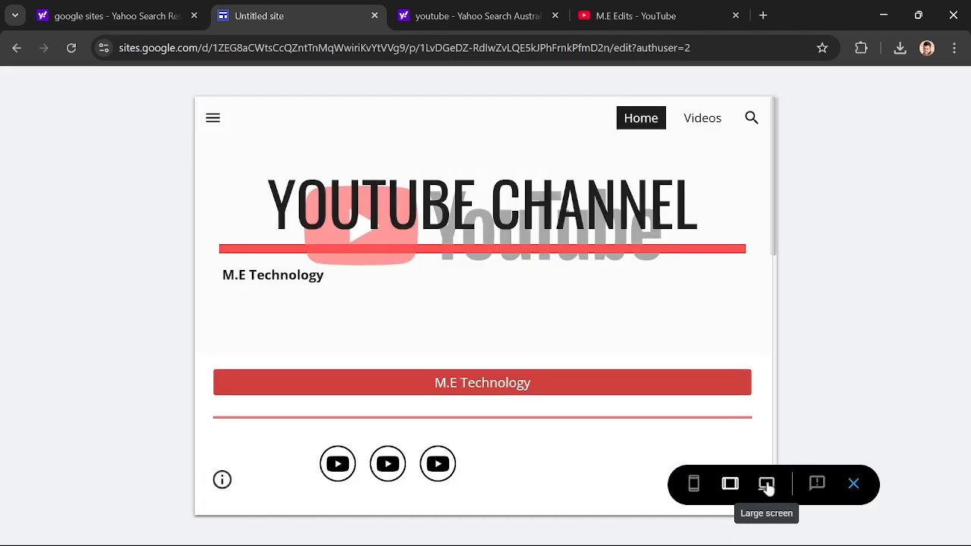
{"action": "left_click", "coordinate": [853, 483]}
- Try deleting more characters before the header's M.E Technology line, checking the placement in the preview
{"action": "left_click", "coordinate": [151, 311]}
{"action": "key", "text": "BackSpace"}
{"action": "key", "text": "BackSpace"}
{"action": "key", "text": "BackSpace"}
{"action": "key", "text": "BackSpace"}
{"action": "key", "text": "BackSpace"}
{"action": "key", "text": "BackSpace"}
{"action": "left_click", "coordinate": [668, 90]}
{"action": "left_click", "coordinate": [853, 484]}
{"action": "left_click", "coordinate": [588, 91]}
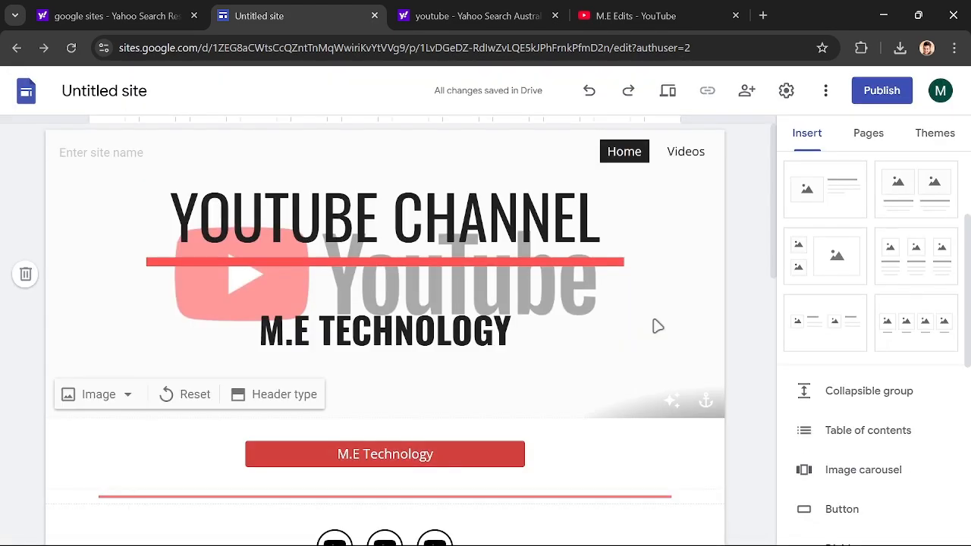
- Replace the Videos page subtitle with "ALL MY LONG FORM VIDEOS OVER HERE!"
{"action": "left_click", "coordinate": [685, 151]}
{"action": "triple_click", "coordinate": [385, 377]}
{"action": "type", "text": "ALL MY LONG FORM VIDEOS OVER HERE!"}
- Preview the Videos page at phone and large-screen sizes, and exit the preview
{"action": "left_click", "coordinate": [667, 90]}
{"action": "left_click", "coordinate": [693, 483]}
{"action": "left_click", "coordinate": [767, 484]}
{"action": "left_click", "coordinate": [853, 483]}
{"action": "left_click", "coordinate": [667, 90]}
{"action": "left_click", "coordinate": [853, 483]}
- Create a new page named "Tech Solutions"
{"action": "left_click", "coordinate": [868, 133]}
{"action": "left_click", "coordinate": [873, 493]}
{"action": "type", "text": "Tech Solutions"}
- Insert a collapsible group on Tech Solutions headed "HOW TO INSTALL MINECRAFT LATEST VERSION FOR FREE!"
{"action": "left_click", "coordinate": [807, 133]}
{"action": "left_click", "coordinate": [868, 390]}
{"action": "left_click", "coordinate": [304, 310]}
{"action": "type", "text": "HOW TO INSTALL MINECRAFT LATEST VERSION FOR"}
- Write the Minecraft group's TLauncher download instructions with the "Wait, it's that simple?" exchange, and collapse the group
{"action": "left_click", "coordinate": [195, 399]}
{"action": "type", "text": "Go on you"}
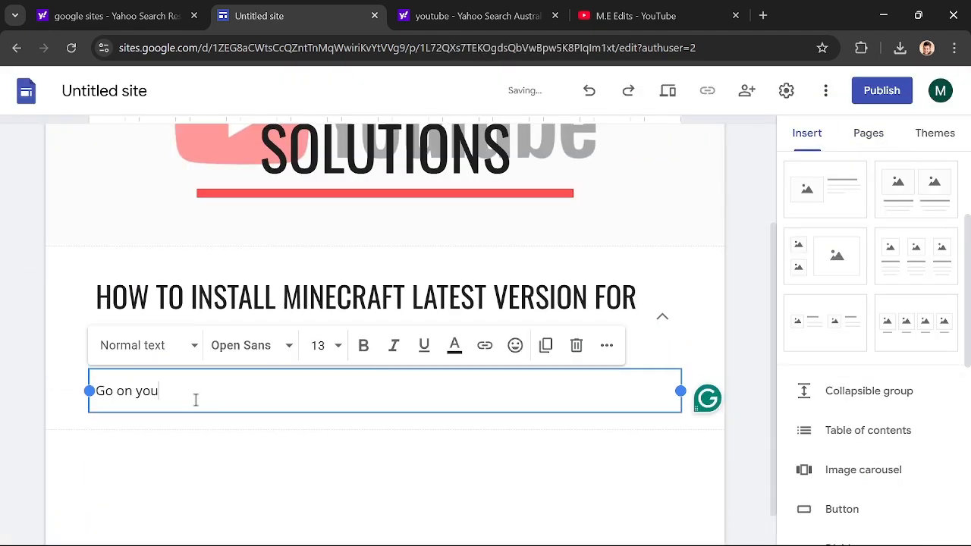
{"action": "type", "text": "r browser and look up TLauncher. Download the app and then boot it up, and at the bottom left of your screen"}
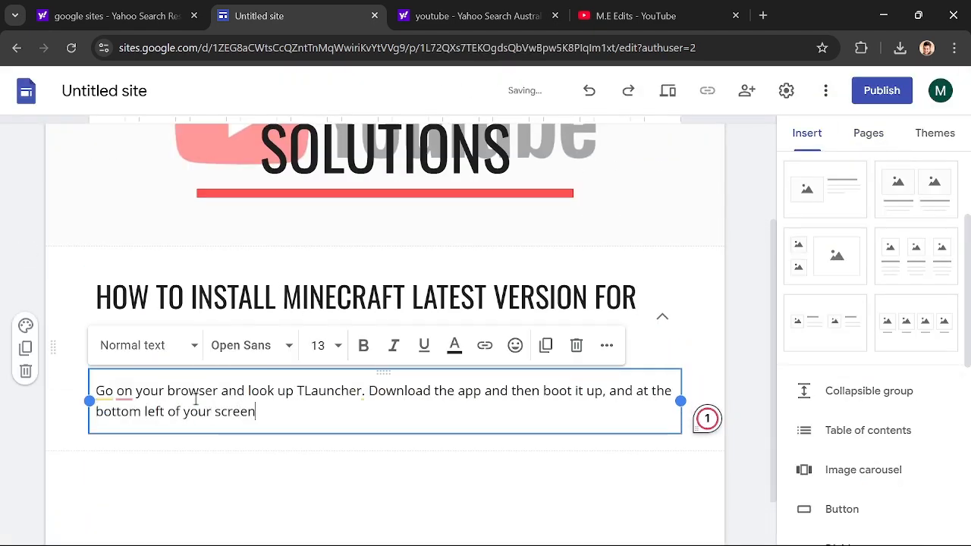
{"action": "key", "text": "Return"}
{"action": "type", "text": "\"Wait, it's that simple\""}
{"action": "key", "text": "Return"}
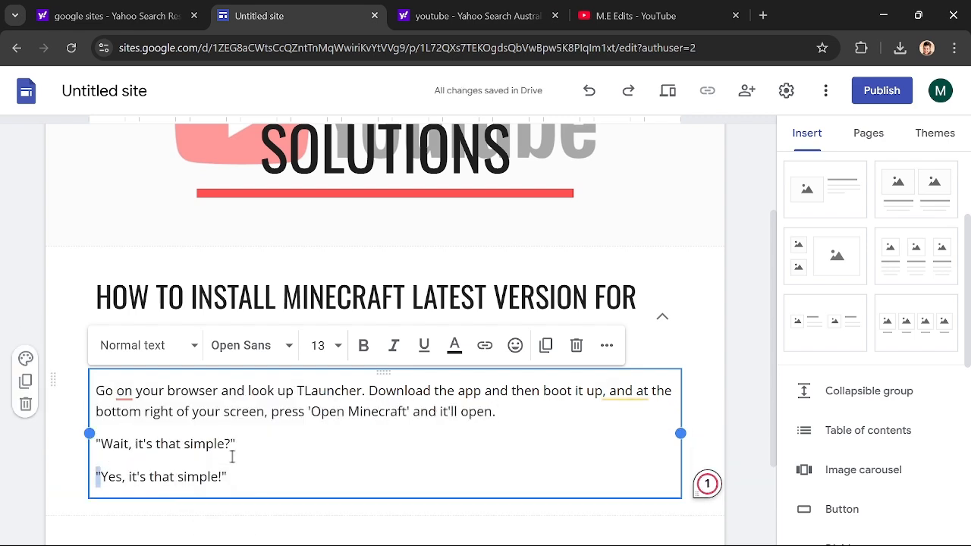
{"action": "left_click", "coordinate": [665, 318]}
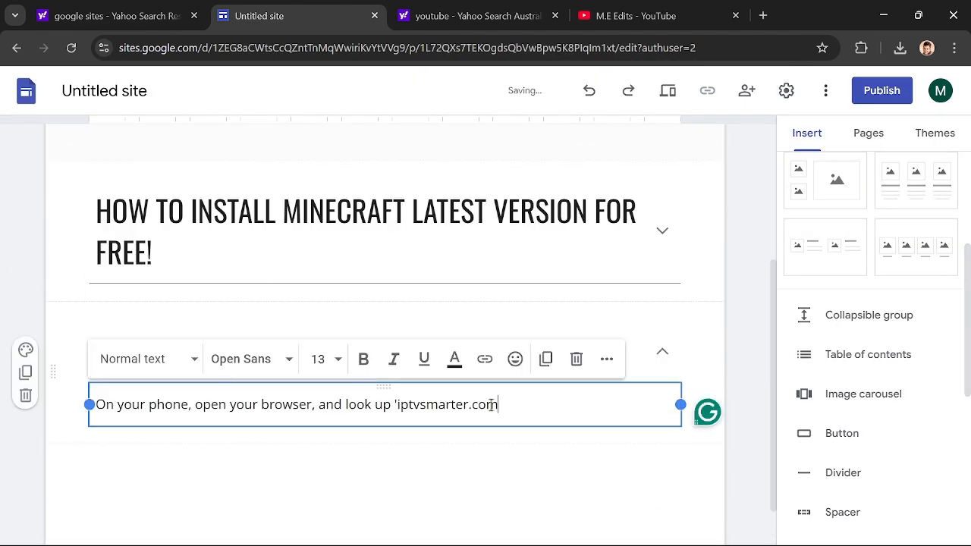
- Write the IPTV group's download instructions, including looking up 'iptvsmarter.com' and the Android fallback, followed by a closing exchange
{"action": "type", "text": "', you then scroll down until you find your phone type and press download. If that doesn't work, go to the android s"}
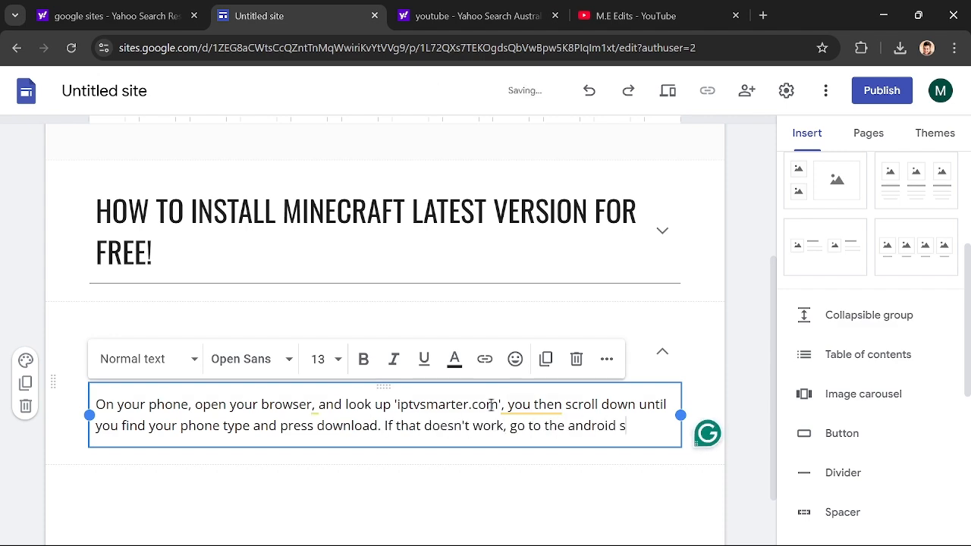
{"action": "type", "text": "ection and download the file, then once i"}
{"action": "type", "text": "the instructions and it'll be downloaded."}
{"action": "key", "text": "Return"}
{"action": "type", "text": "\"Yes! i"}
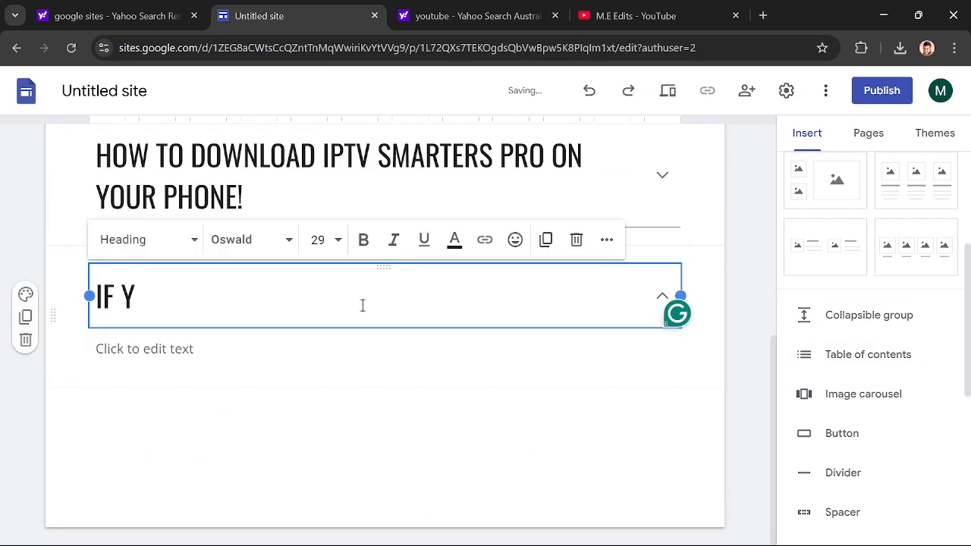
- Head the third collapsible group "HOW TO LOG BACK INTO YOUR GMAIL ACCOUNT IF YOU HAVE 2-STEP VERIFICATION AND AREN'T ABLE"
{"action": "type", "text": "HOW TO LOG BACK INTO YOUR GMAIL ACCOUNT IF YOU HAVE "}
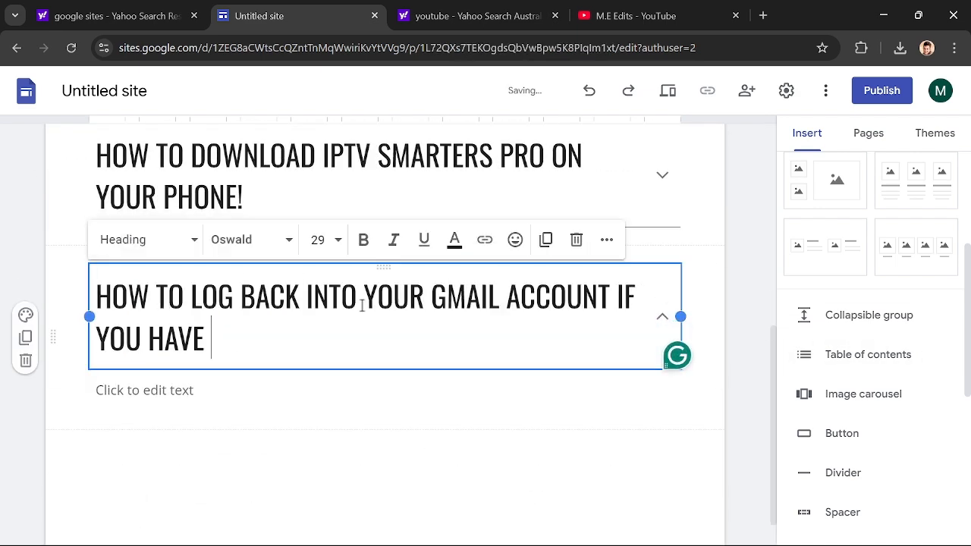
{"action": "type", "text": "2-STEP VERIFICATION AND AREN'T LOGGED INTO ANY"}
{"action": "key", "text": "BackSpace"}
{"action": "key", "text": "BackSpace"}
{"action": "key", "text": "BackSpace"}
{"action": "key", "text": "BackSpace"}
{"action": "key", "text": "BackSpace"}
{"action": "key", "text": "BackSpace"}
{"action": "key", "text": "BackSpace"}
{"action": "key", "text": "BackSpace"}
{"action": "key", "text": "BackSpace"}
{"action": "key", "text": "BackSpace"}
{"action": "key", "text": "BackSpace"}
{"action": "key", "text": "BackSpace"}
{"action": "key", "text": "BackSpace"}
{"action": "key", "text": "BackSpace"}
{"action": "key", "text": "BackSpace"}
{"action": "type", "text": "ABLE"}
- Begin the Gmail group's body with instructions on logged-out devices and signing in at 'gmail.com' with email and password
{"action": "left_click", "coordinate": [194, 429]}
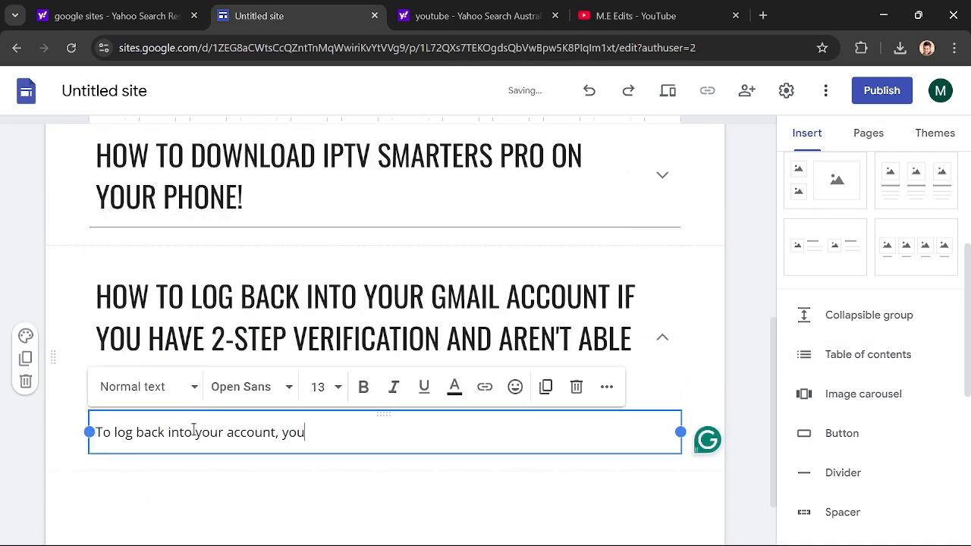
{"action": "type", "text": "evice, TV's, smartwatches, any device ."}
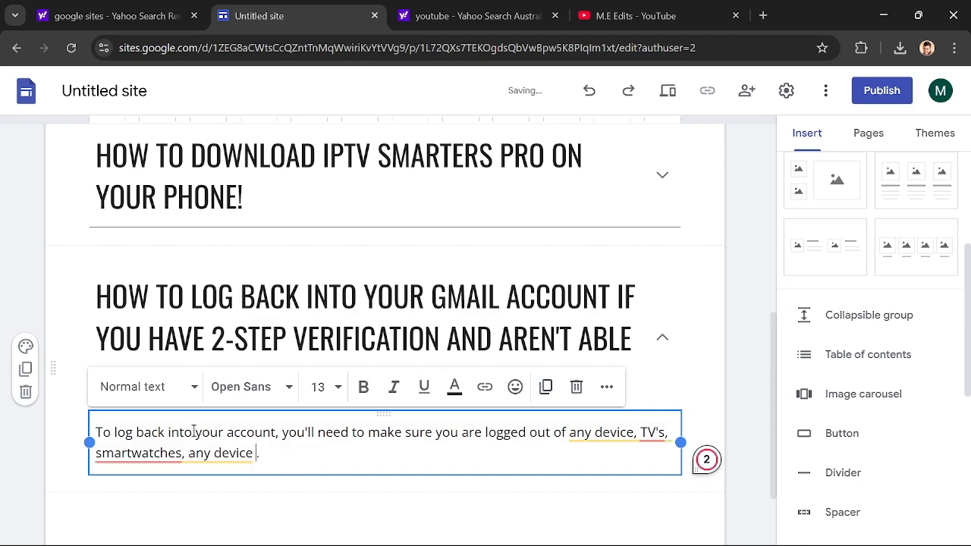
{"action": "type", "text": "gmail.com' and sign in, type your email then password."}
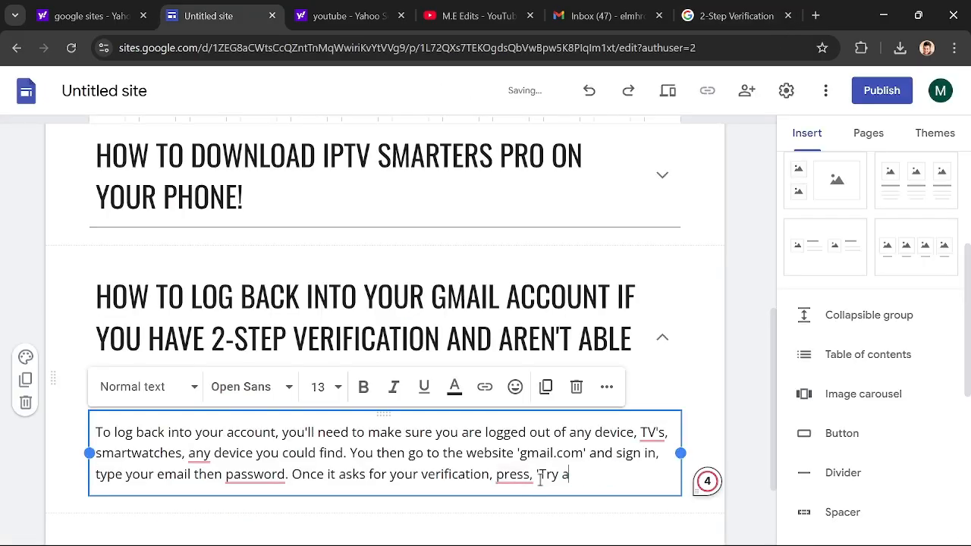
- Complete the Gmail instructions with the 'Try another way' and 'Get Help' steps, and start a closing line with "Yes!"
{"action": "type", "text": "nother way', then scroll all the way down and"}
{"action": "type", "text": "press 'Get Help' and follow the instruct"}
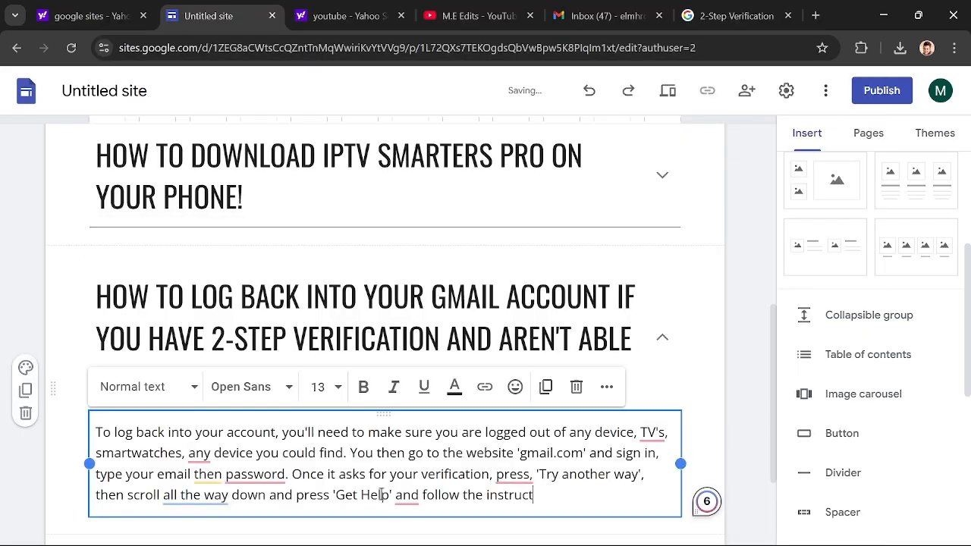
{"action": "type", "text": "ions."}
{"action": "key", "text": "Return"}
{"action": "type", "text": "Yes! this"}
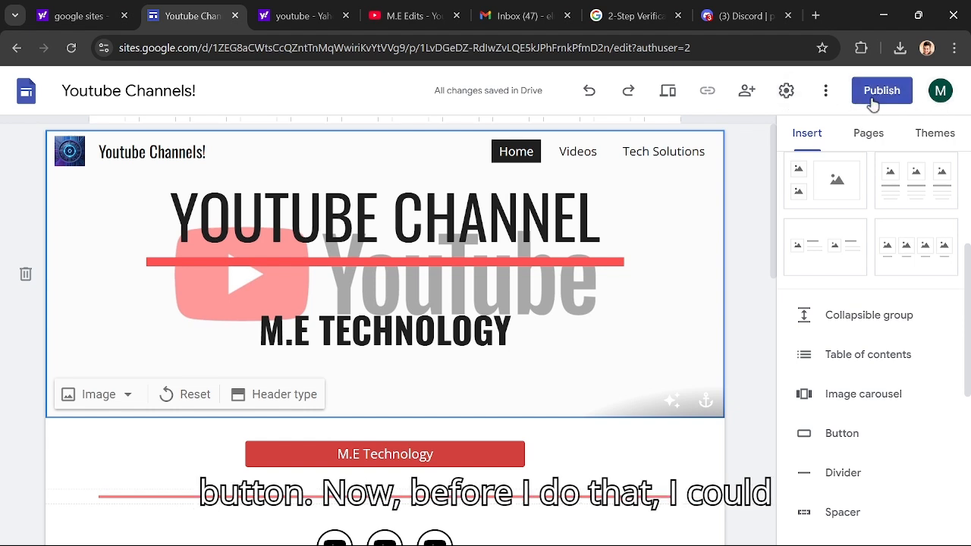
- Preview the site, look through the Home page's channel button and links, and open and close the tech channel section
{"action": "left_click", "coordinate": [667, 91]}
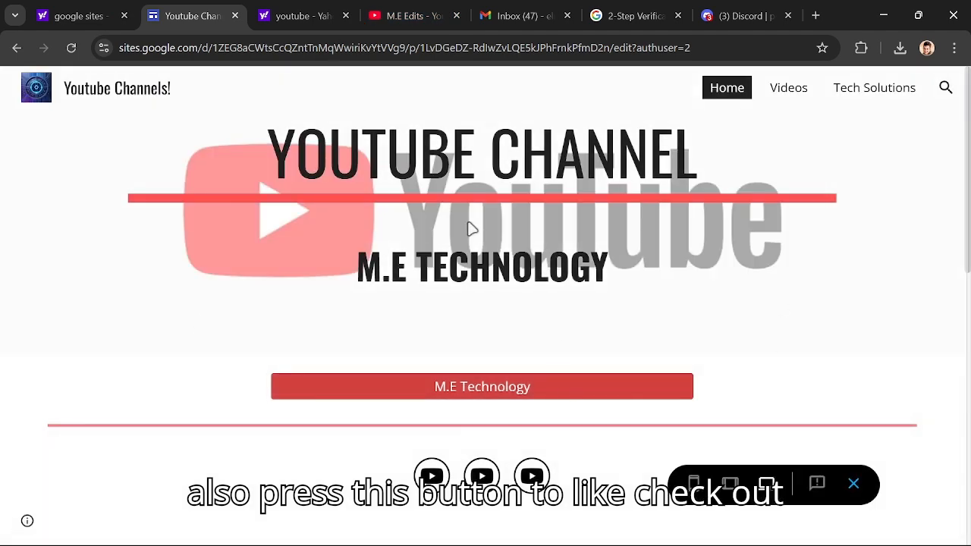
{"action": "scroll", "coordinate": [471, 227], "scroll_direction": "down", "scroll_amount": 8}
{"action": "scroll", "coordinate": [470, 211], "scroll_direction": "up", "scroll_amount": 6}
{"action": "scroll", "coordinate": [468, 217], "scroll_direction": "down", "scroll_amount": 1}
{"action": "scroll", "coordinate": [466, 210], "scroll_direction": "up", "scroll_amount": 2}
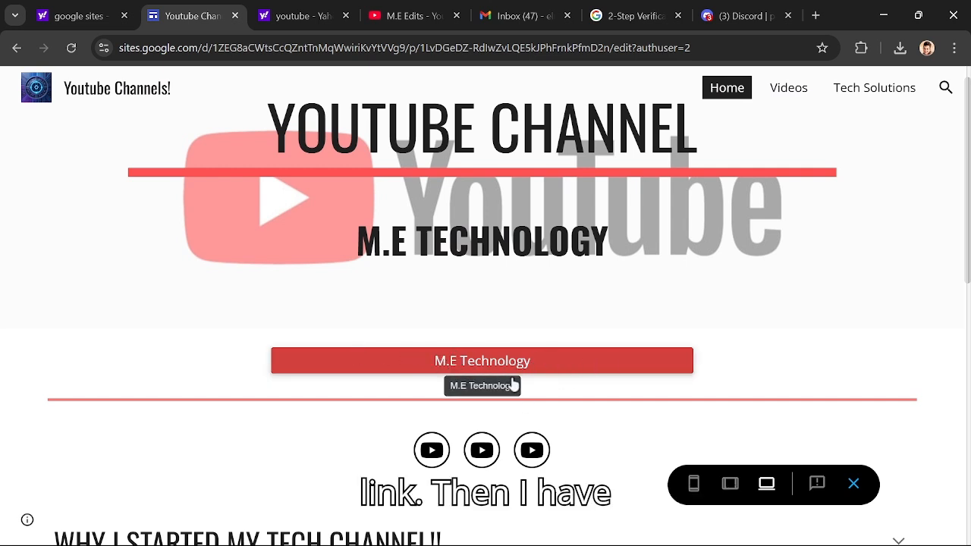
{"action": "scroll", "coordinate": [434, 447], "scroll_direction": "down", "scroll_amount": 1}
{"action": "scroll", "coordinate": [436, 434], "scroll_direction": "down", "scroll_amount": 1}
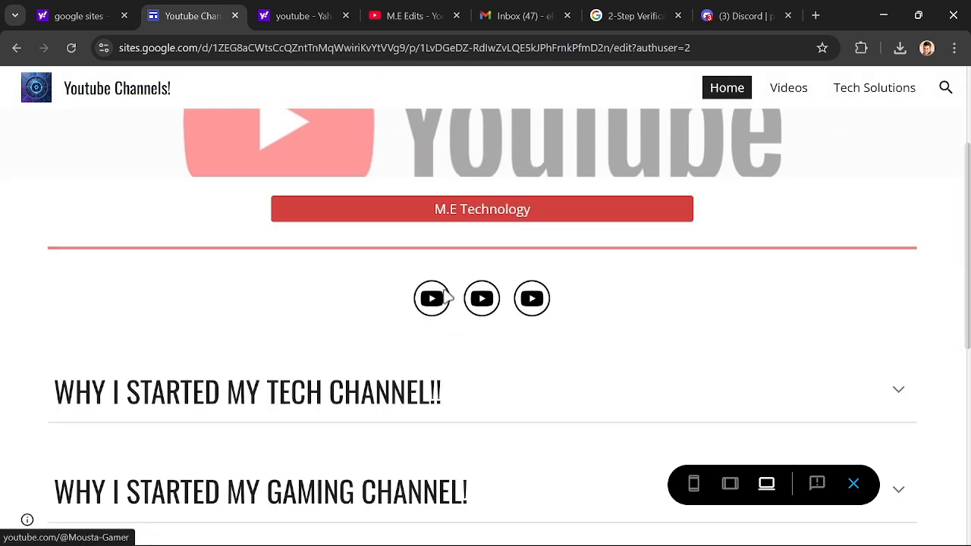
{"action": "scroll", "coordinate": [316, 295], "scroll_direction": "down", "scroll_amount": 2}
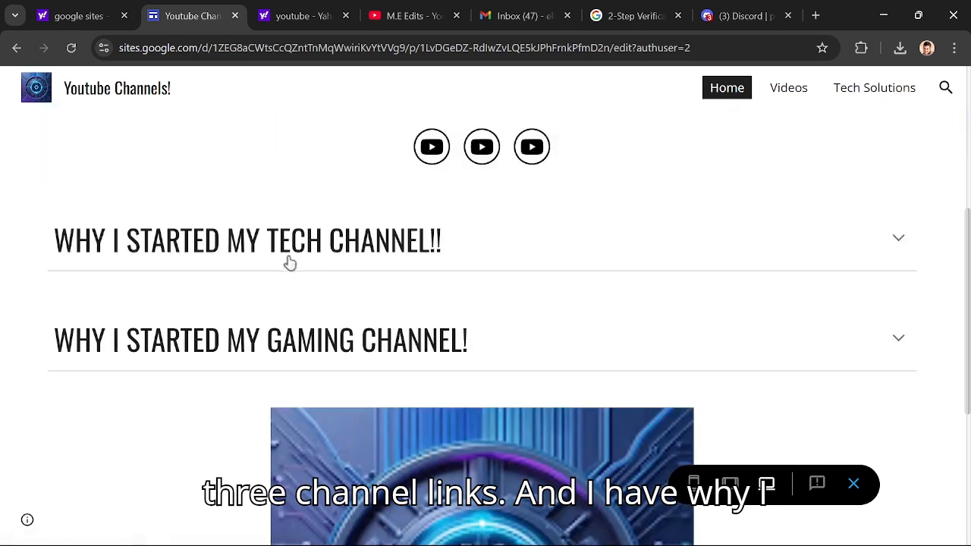
{"action": "left_click", "coordinate": [372, 234]}
{"action": "left_click", "coordinate": [345, 262]}
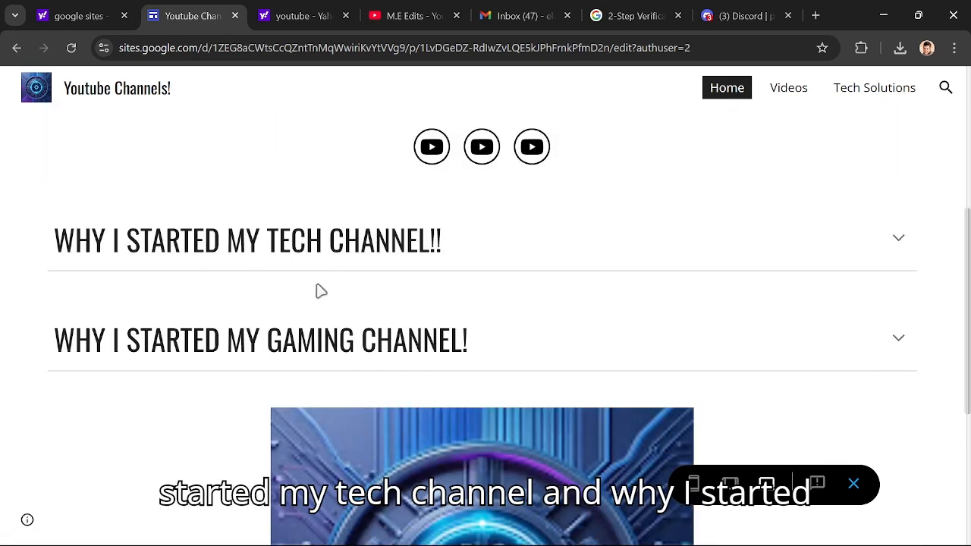
- Expand and collapse the gaming channel and tech channel sections on the previewed Home page to check their text
{"action": "left_click", "coordinate": [273, 340]}
{"action": "scroll", "coordinate": [277, 336], "scroll_direction": "down", "scroll_amount": 4}
{"action": "scroll", "coordinate": [284, 330], "scroll_direction": "up", "scroll_amount": 3}
{"action": "left_click", "coordinate": [249, 171]}
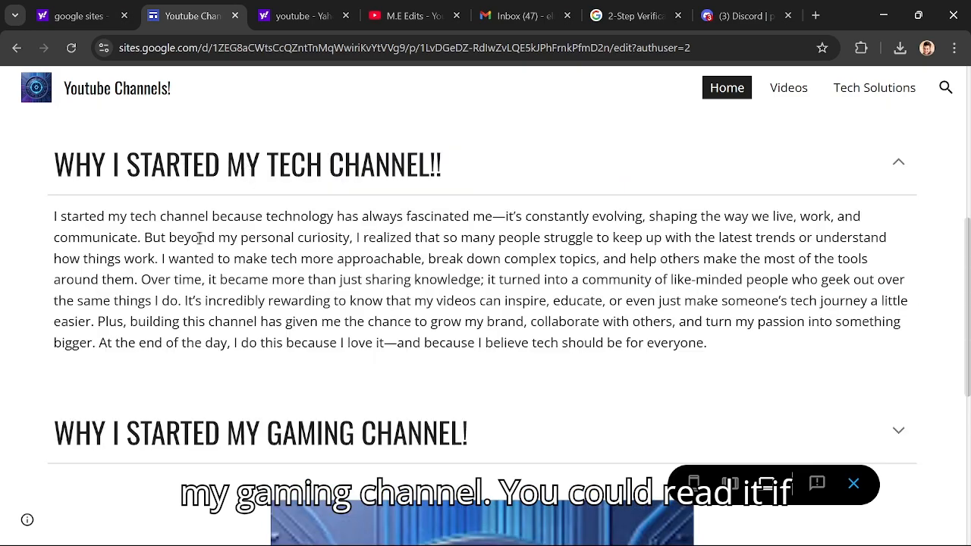
{"action": "left_click", "coordinate": [243, 174]}
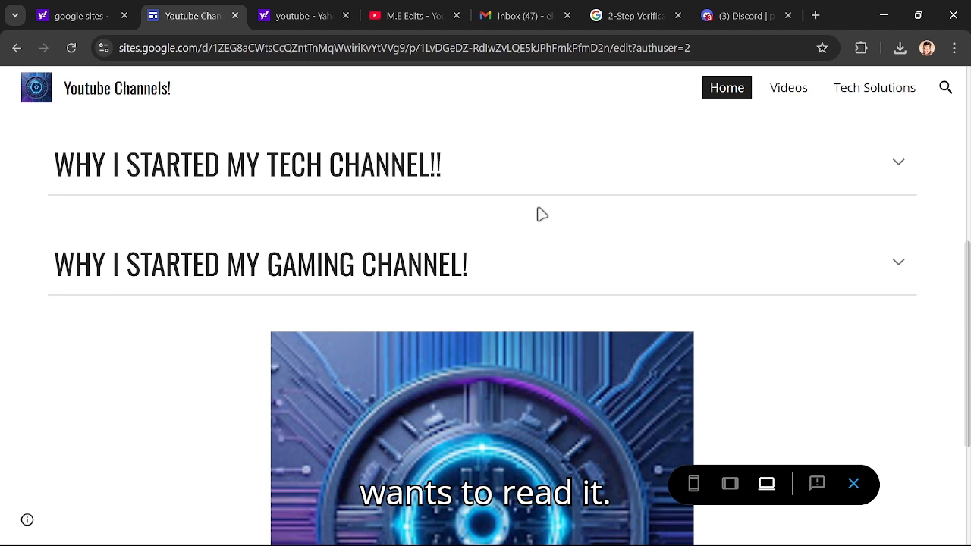
- Exit and reopen the site preview, and cycle through the channel logo images in the Home page's carousel
{"action": "left_click", "coordinate": [852, 485]}
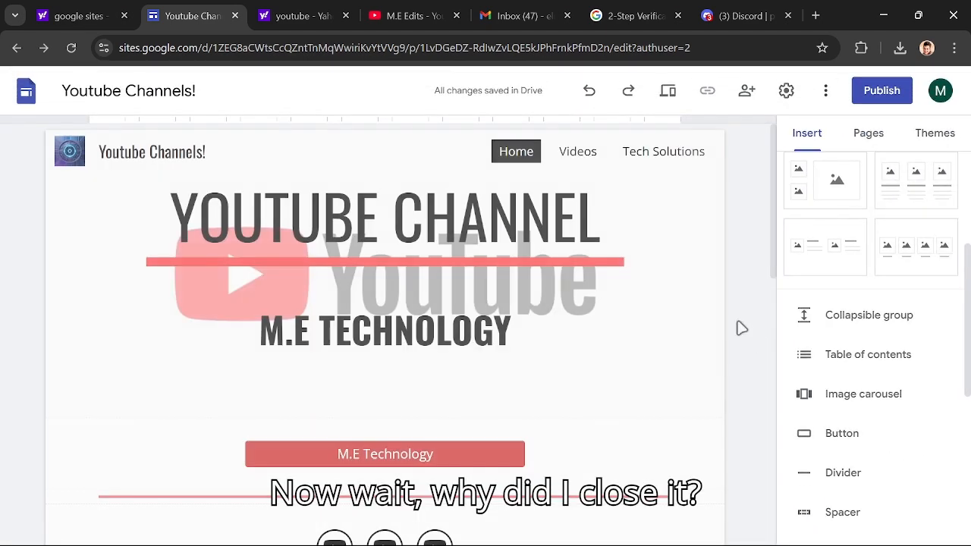
{"action": "left_click", "coordinate": [667, 90]}
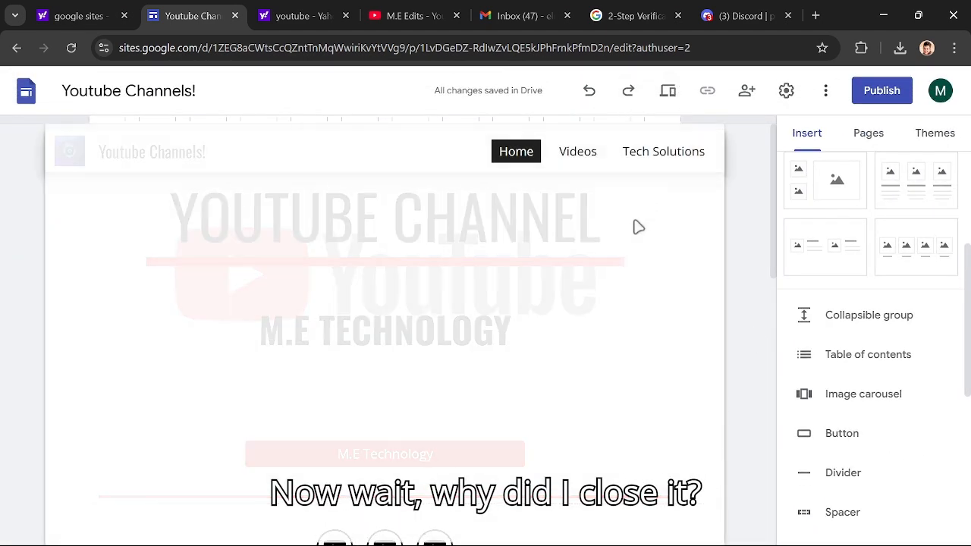
{"action": "scroll", "coordinate": [565, 455], "scroll_direction": "down", "scroll_amount": 5}
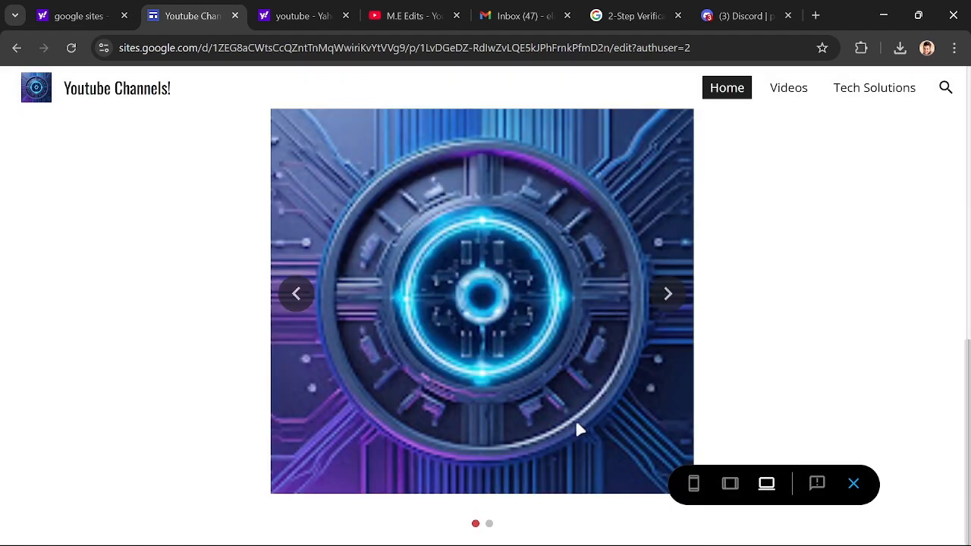
{"action": "left_click", "coordinate": [665, 294]}
{"action": "left_click", "coordinate": [665, 294]}
{"action": "left_click", "coordinate": [665, 294]}
{"action": "left_click", "coordinate": [665, 294]}
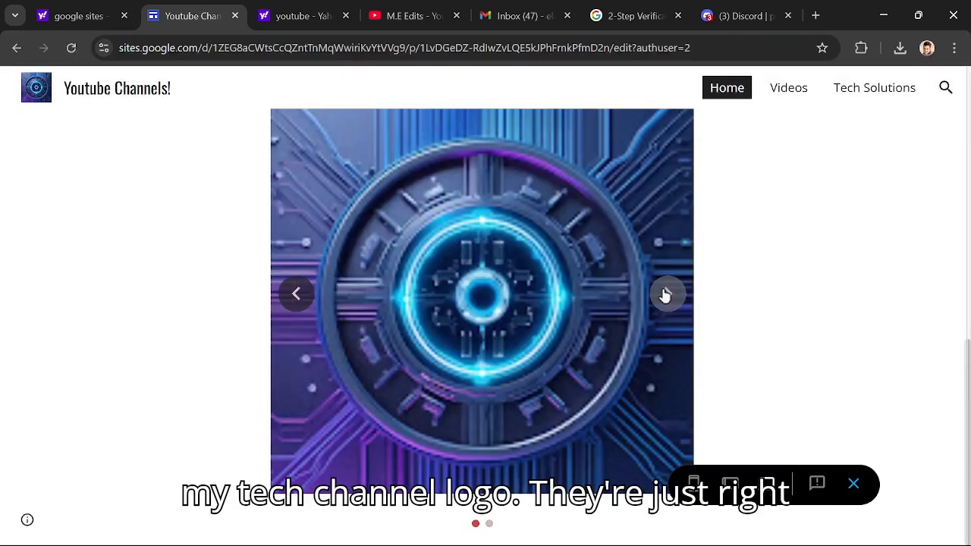
{"action": "left_click", "coordinate": [665, 294]}
{"action": "left_click", "coordinate": [665, 295]}
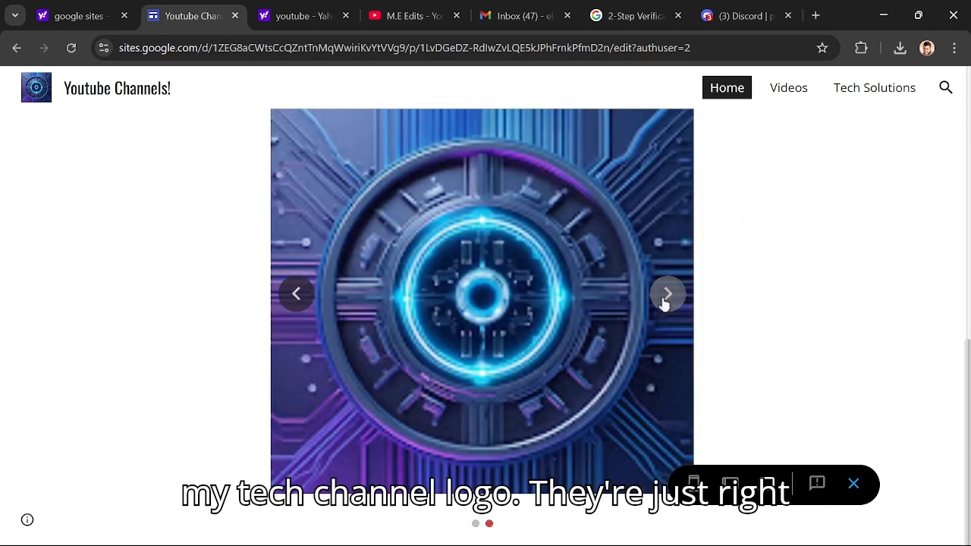
- Look through the previewed Videos page, checking the M.E Technology and Mousta Gamer video sections
{"action": "left_click", "coordinate": [785, 95]}
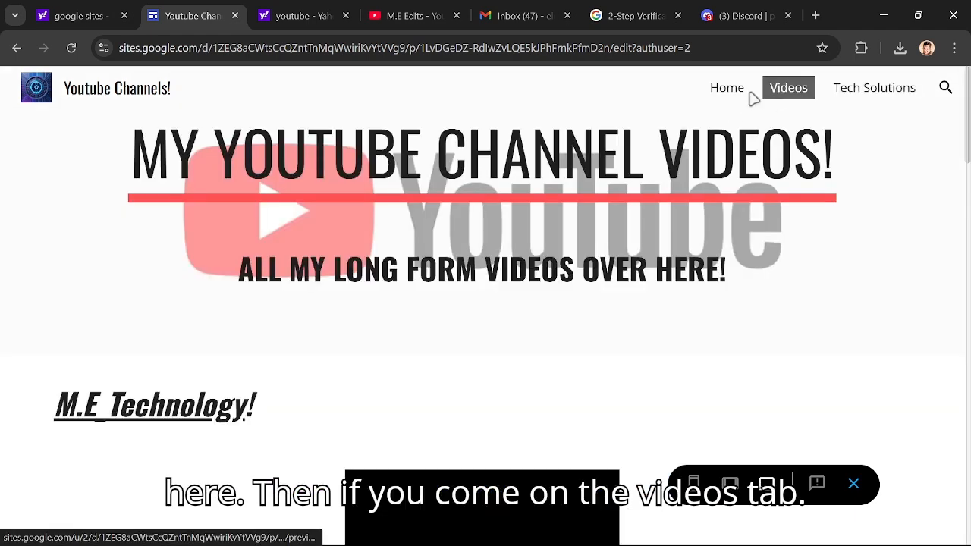
{"action": "scroll", "coordinate": [557, 184], "scroll_direction": "down", "scroll_amount": 3}
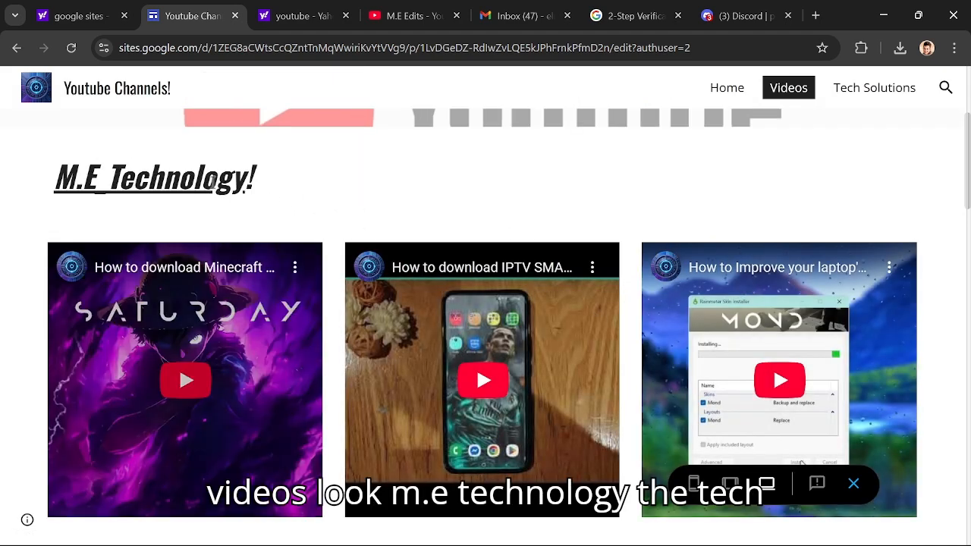
{"action": "scroll", "coordinate": [293, 230], "scroll_direction": "down", "scroll_amount": 1}
{"action": "scroll", "coordinate": [531, 225], "scroll_direction": "down", "scroll_amount": 8}
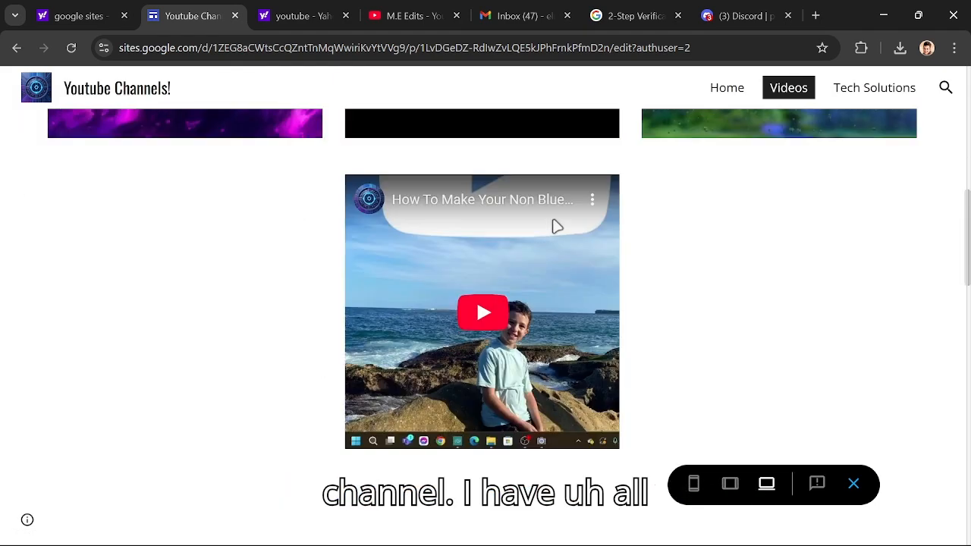
{"action": "scroll", "coordinate": [552, 261], "scroll_direction": "down", "scroll_amount": 5}
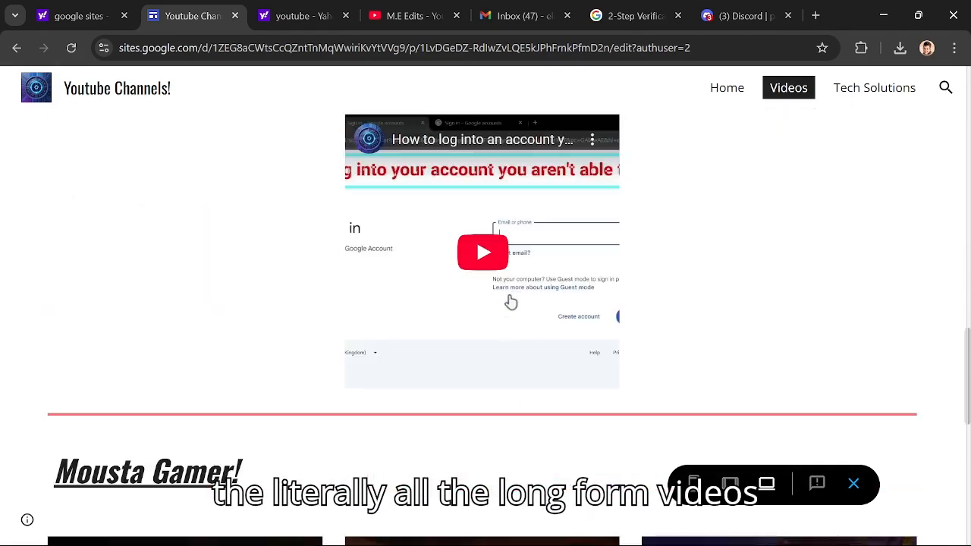
{"action": "scroll", "coordinate": [174, 301], "scroll_direction": "down", "scroll_amount": 2}
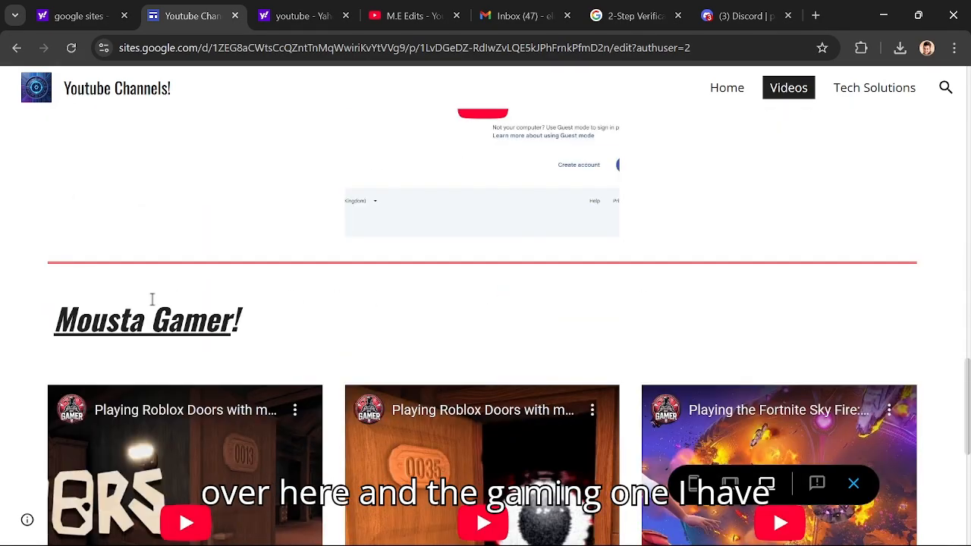
{"action": "scroll", "coordinate": [132, 264], "scroll_direction": "down", "scroll_amount": 5}
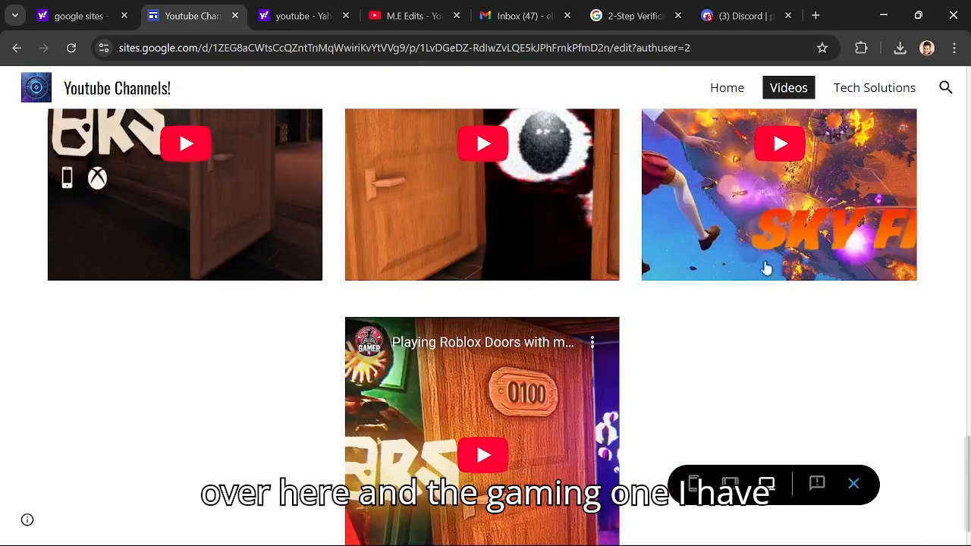
{"action": "scroll", "coordinate": [625, 379], "scroll_direction": "up", "scroll_amount": 2}
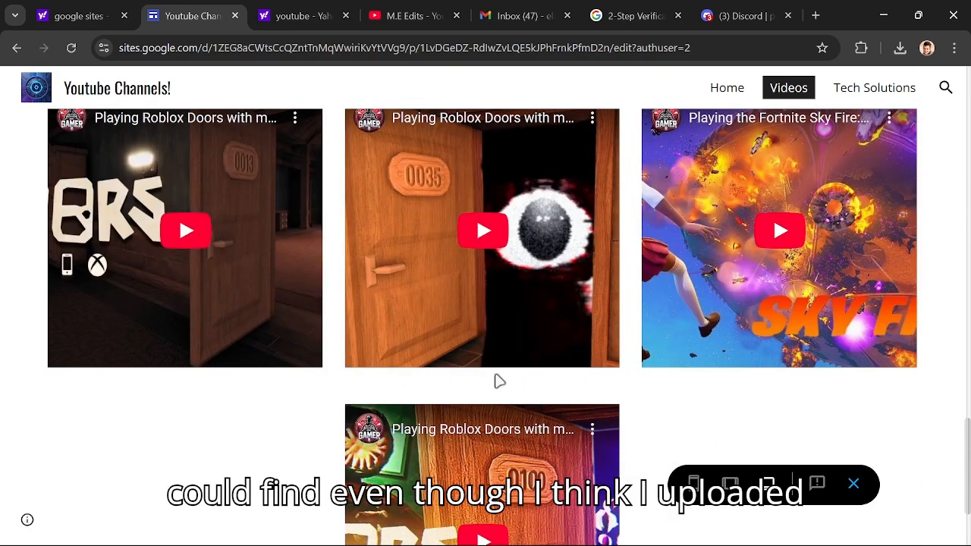
- Preview the Tech Solutions page, expanding and collapsing the Minecraft, IPTV Smarters Pro and Gmail groups in turn to read their instructions
{"action": "left_click", "coordinate": [857, 101]}
{"action": "scroll", "coordinate": [353, 238], "scroll_direction": "down", "scroll_amount": 2}
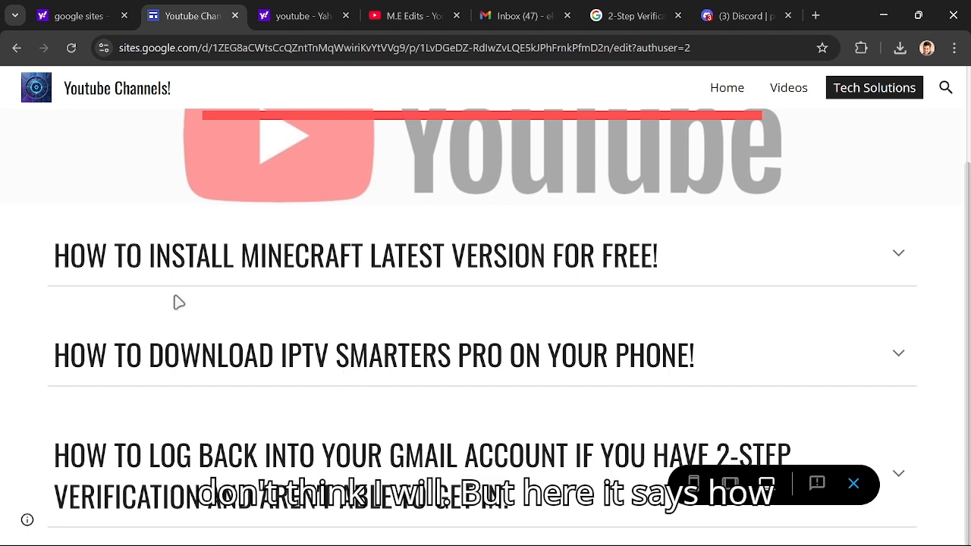
{"action": "left_click", "coordinate": [560, 267]}
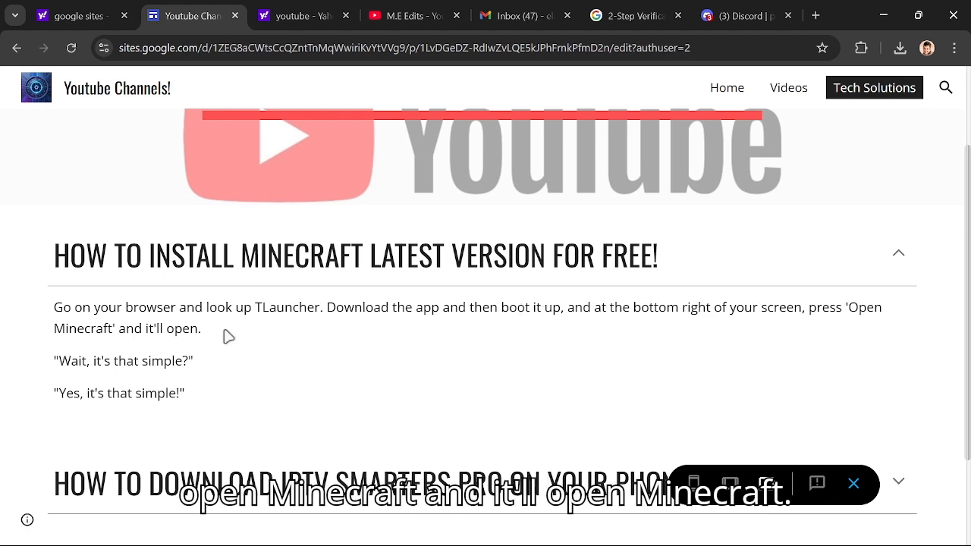
{"action": "left_click", "coordinate": [234, 275]}
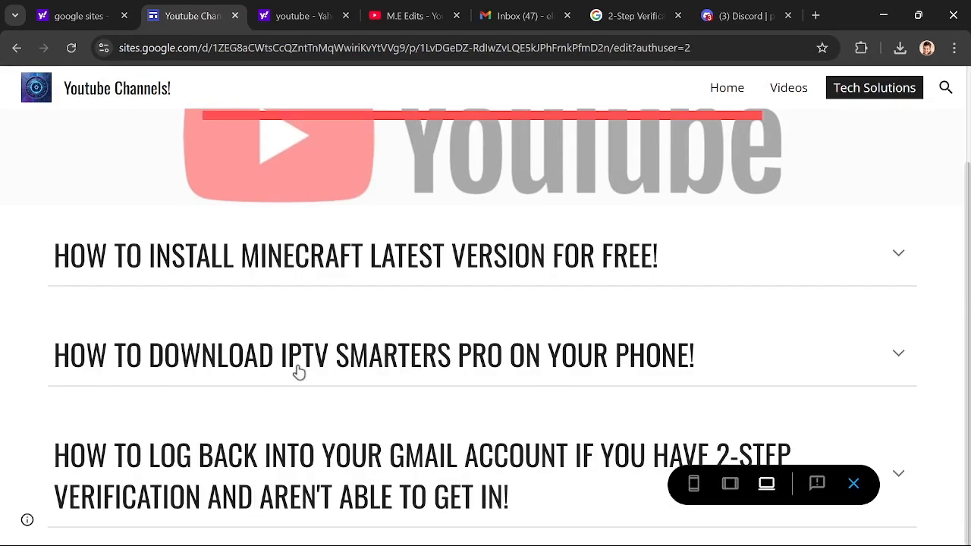
{"action": "left_click", "coordinate": [387, 370]}
{"action": "scroll", "coordinate": [128, 301], "scroll_direction": "down", "scroll_amount": 2}
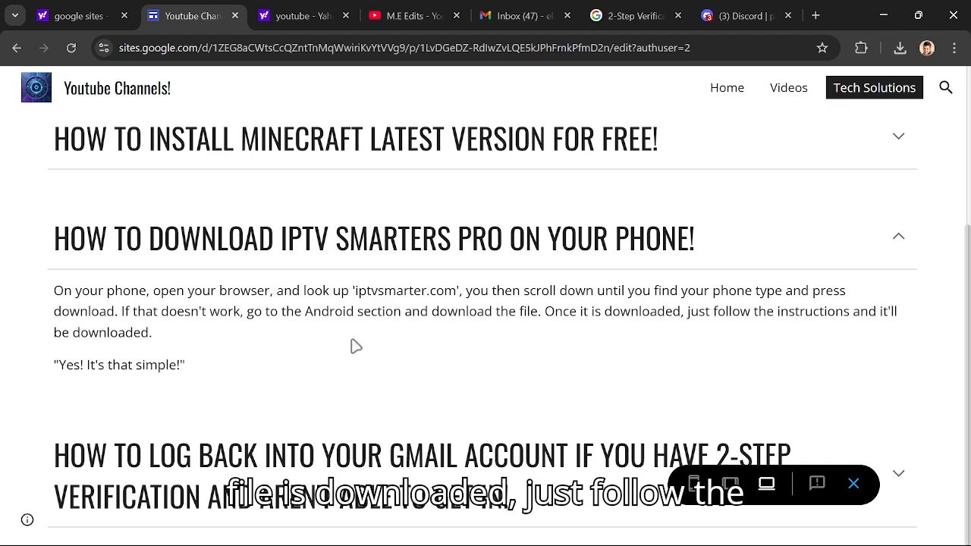
{"action": "left_click", "coordinate": [178, 261]}
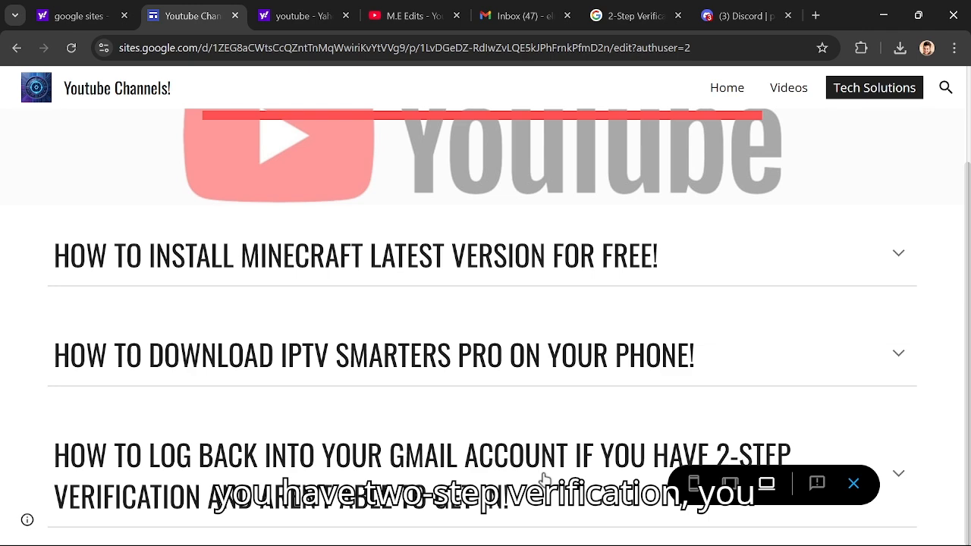
{"action": "left_click", "coordinate": [477, 473]}
{"action": "scroll", "coordinate": [402, 471], "scroll_direction": "down", "scroll_amount": 2}
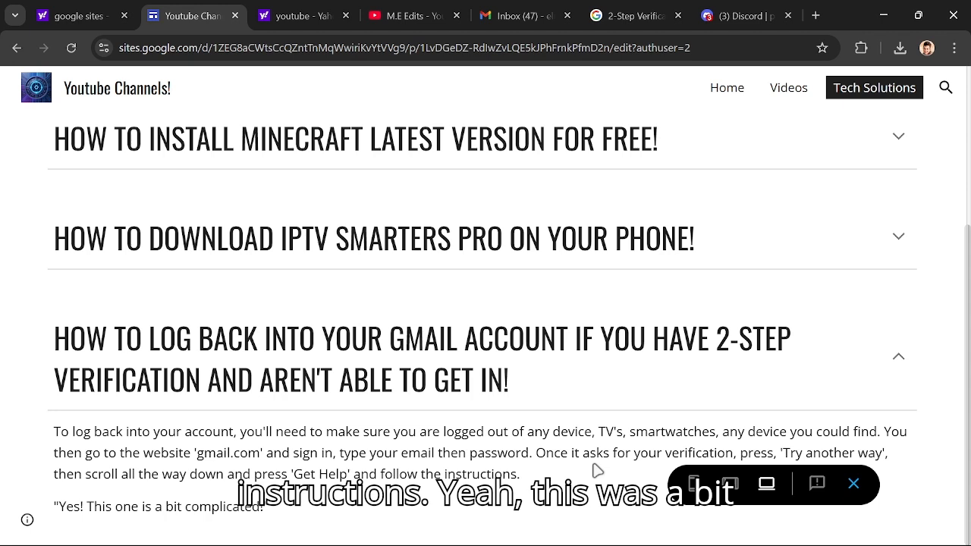
{"action": "left_click", "coordinate": [631, 382]}
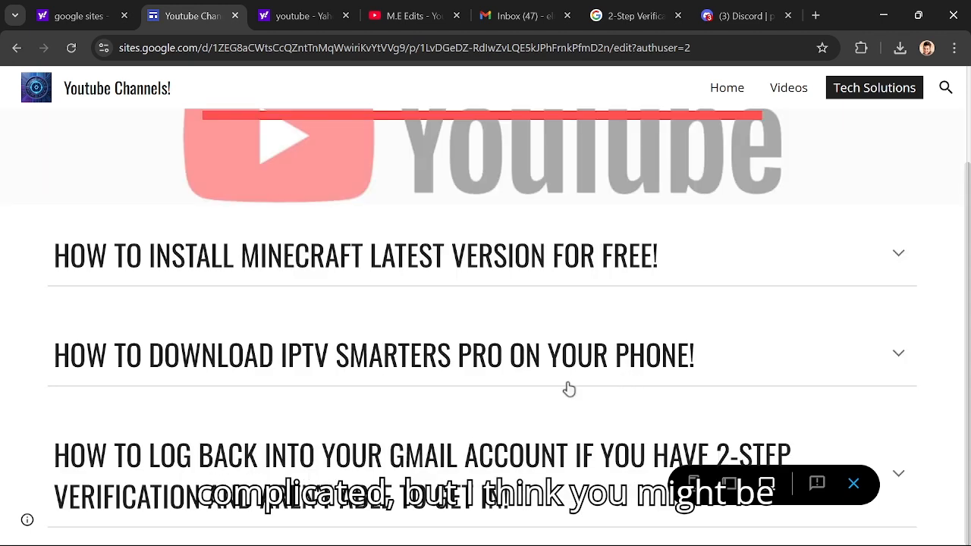
{"action": "scroll", "coordinate": [904, 126], "scroll_direction": "up", "scroll_amount": 2}
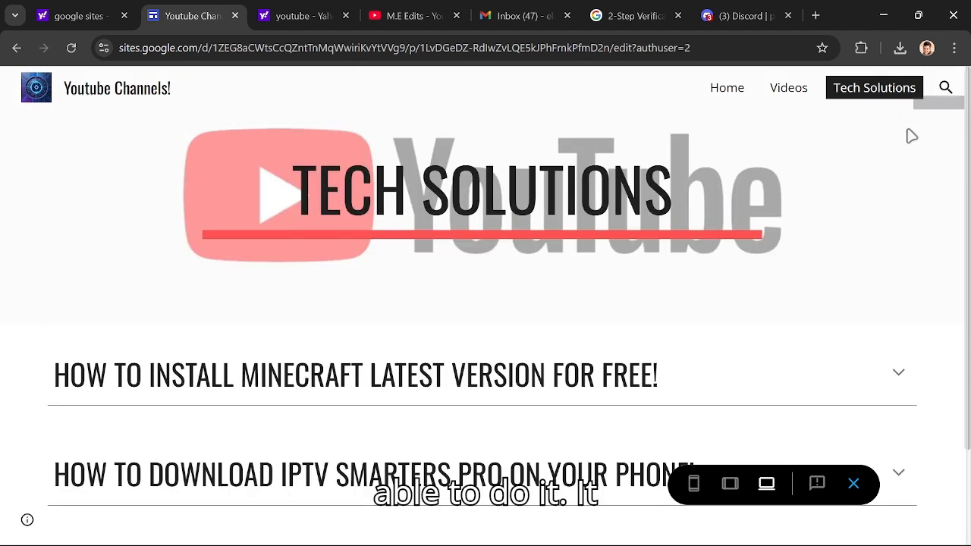
- Compare the Tech Solutions page in phone, tablet and large-screen previews, and return to the editor
{"action": "left_click", "coordinate": [702, 478]}
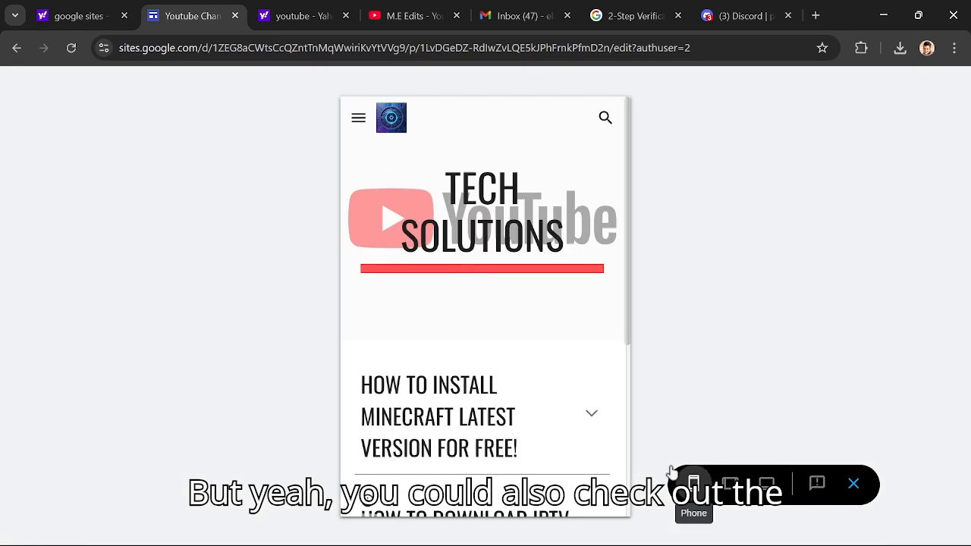
{"action": "scroll", "coordinate": [471, 361], "scroll_direction": "down", "scroll_amount": 3}
{"action": "scroll", "coordinate": [476, 362], "scroll_direction": "up", "scroll_amount": 3}
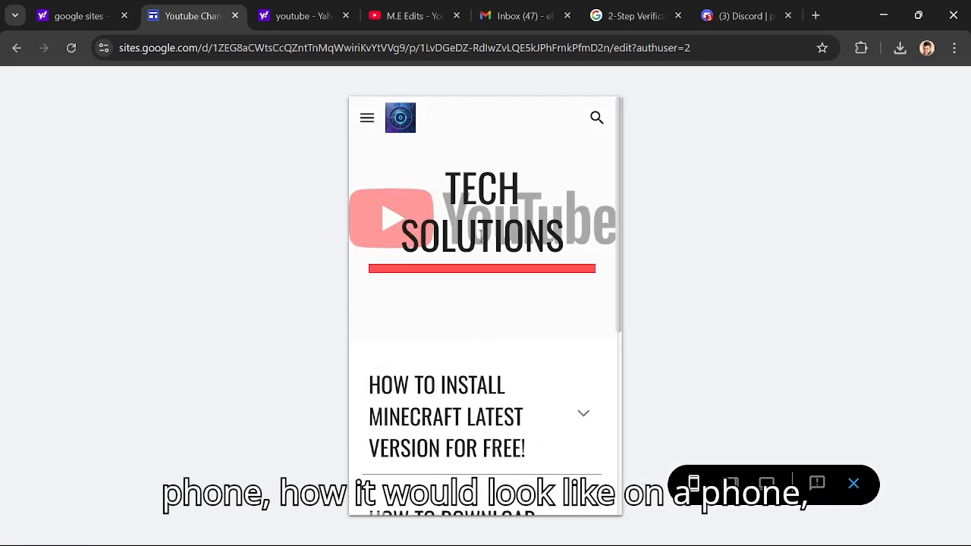
{"action": "left_click", "coordinate": [720, 480]}
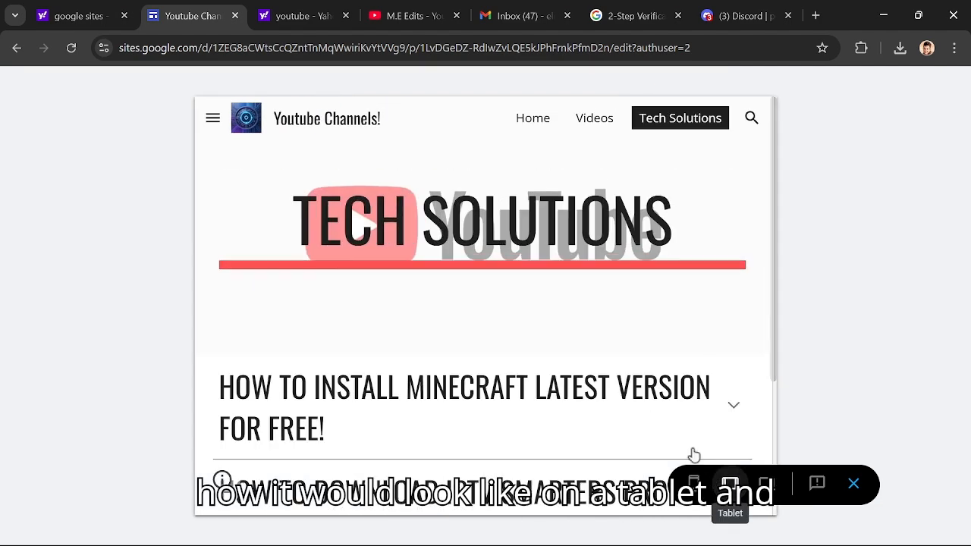
{"action": "left_click", "coordinate": [766, 483]}
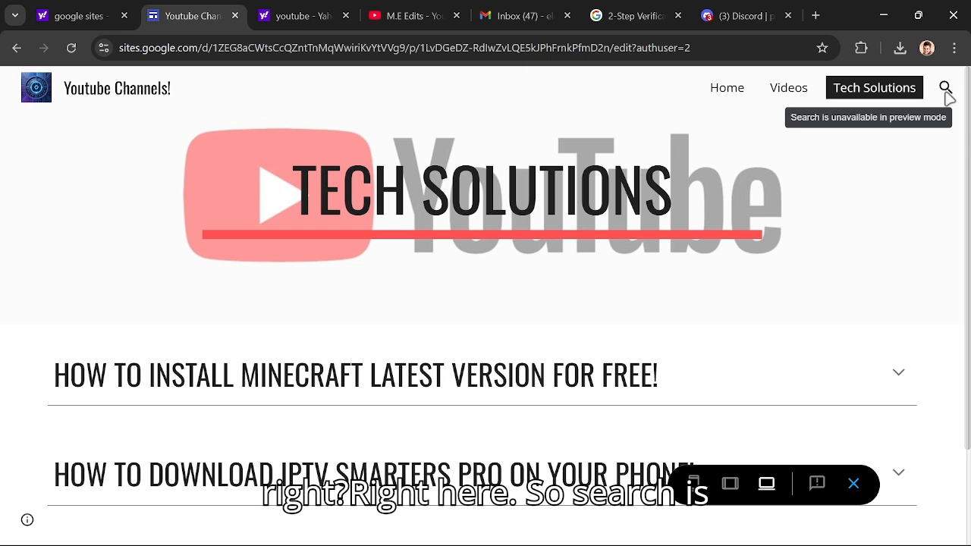
{"action": "left_click", "coordinate": [845, 487]}
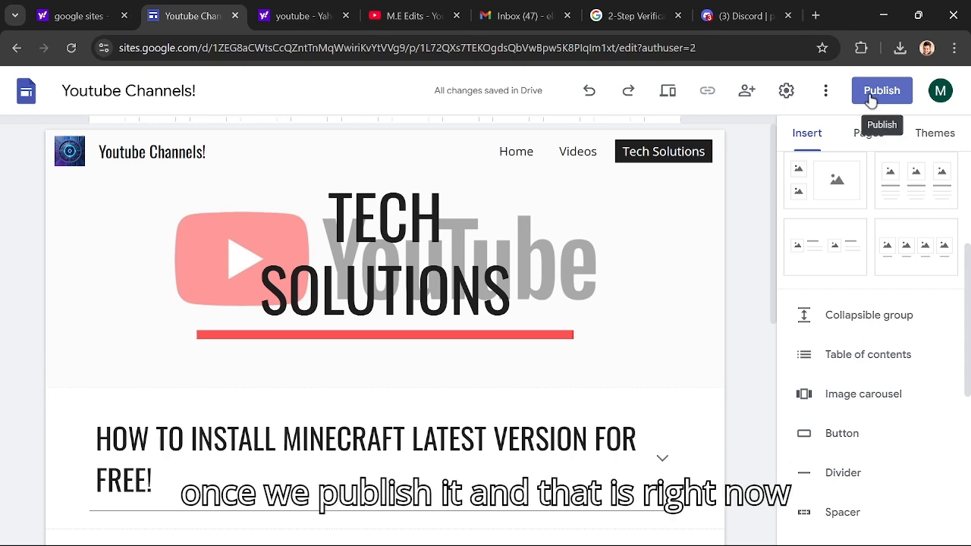
- Start publishing the site, keep it displayed by public search engines, and set its web address to "m-e-technology"
{"action": "left_click", "coordinate": [871, 96]}
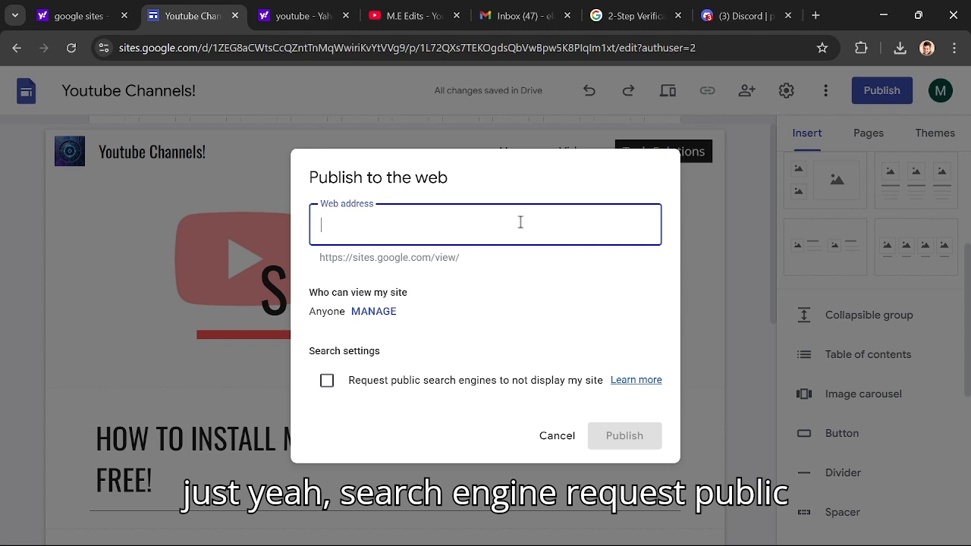
{"action": "left_click", "coordinate": [327, 381]}
{"action": "left_click", "coordinate": [329, 385]}
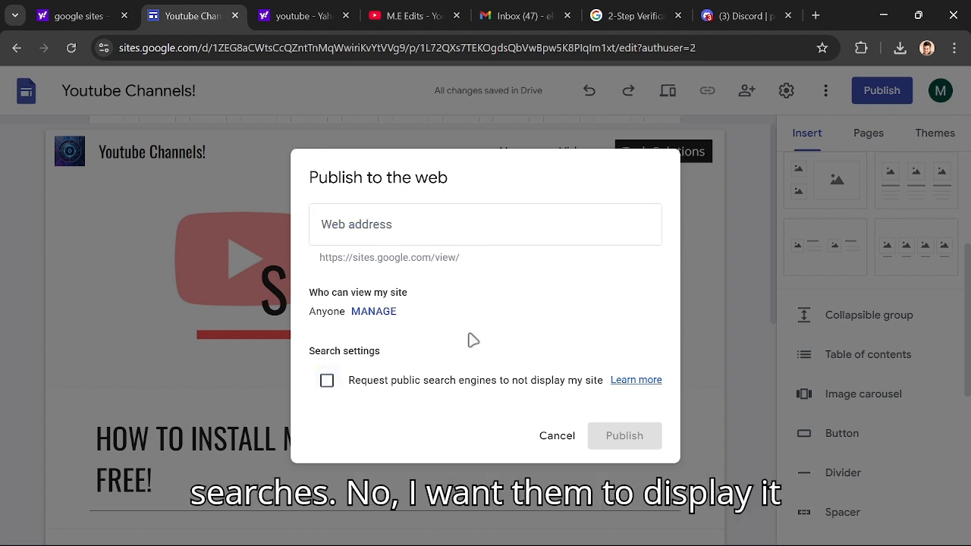
{"action": "left_click", "coordinate": [384, 223]}
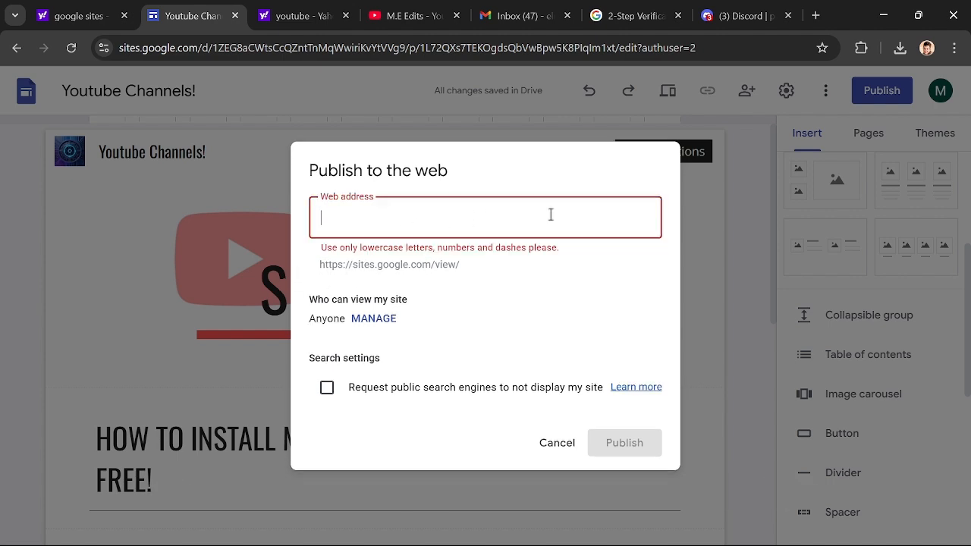
{"action": "type", "text": "m."}
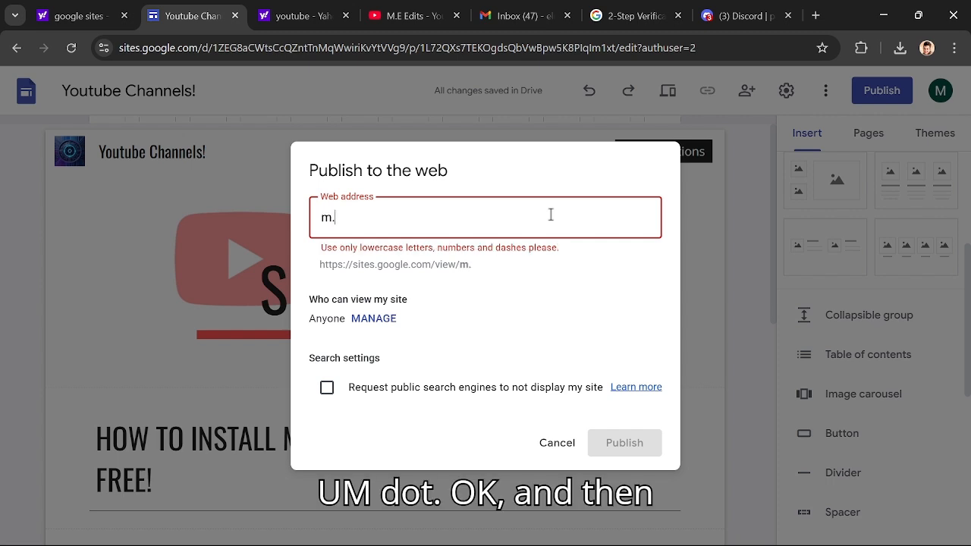
{"action": "key", "text": "BackSpace"}
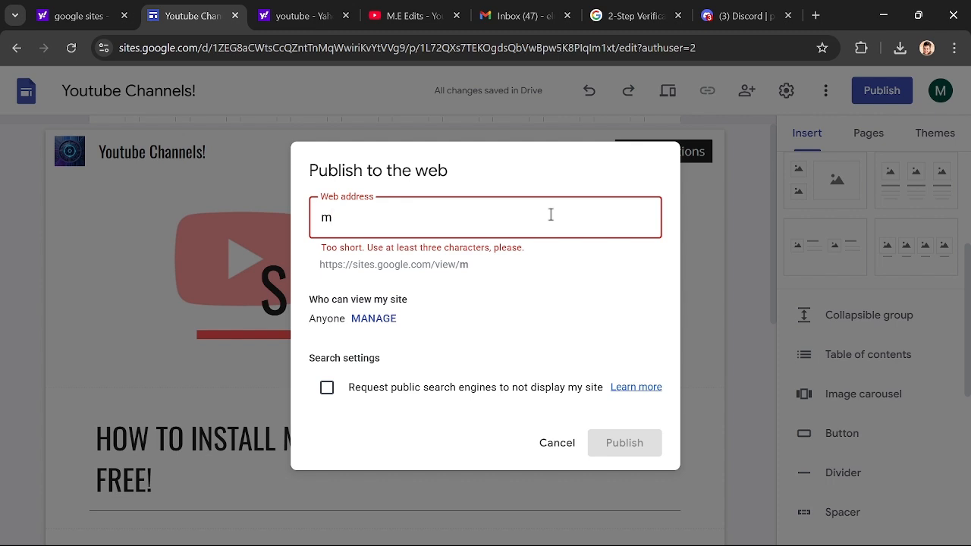
{"action": "type", "text": "-e"}
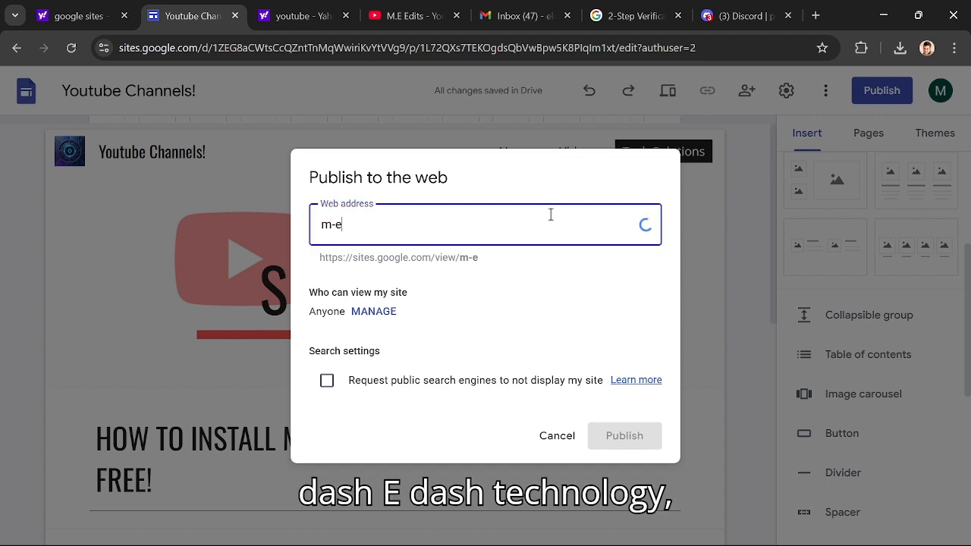
{"action": "type", "text": "-technology"}
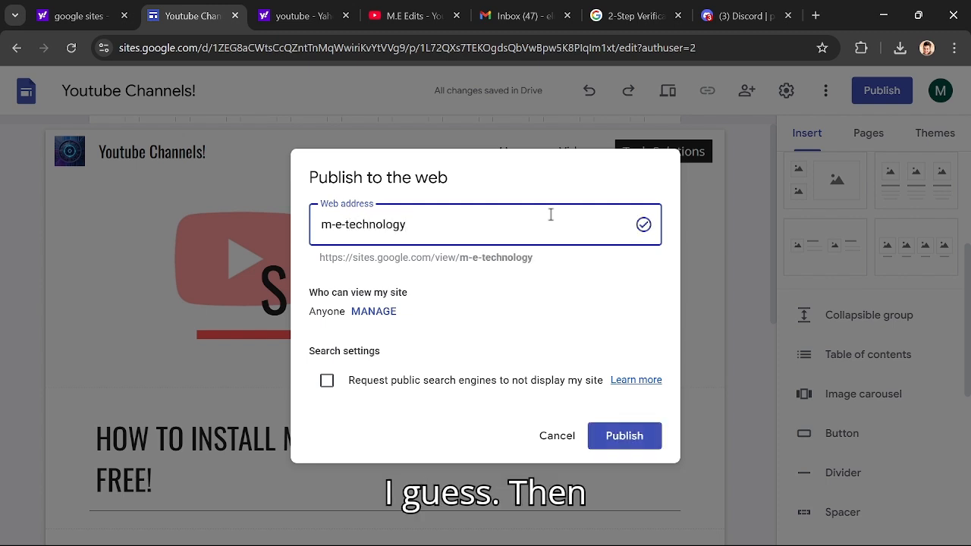
- Review who can view the site, keeping the published site Public, and publish it to the web
{"action": "left_click", "coordinate": [379, 313]}
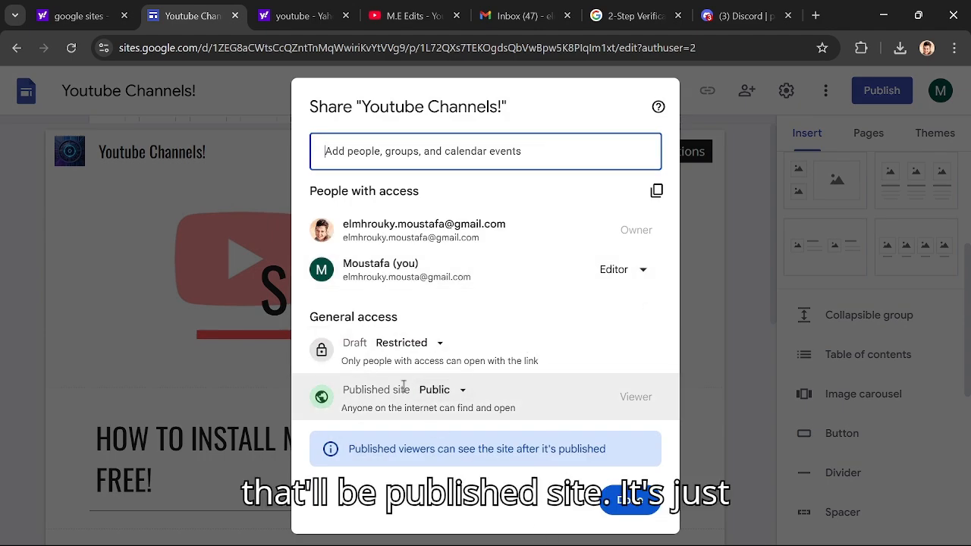
{"action": "left_click", "coordinate": [639, 504]}
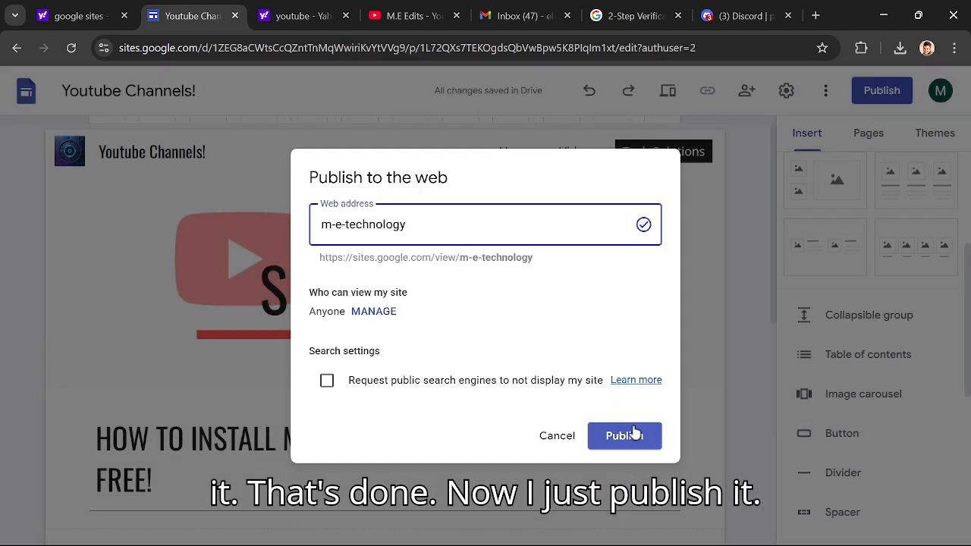
{"action": "left_click", "coordinate": [637, 433]}
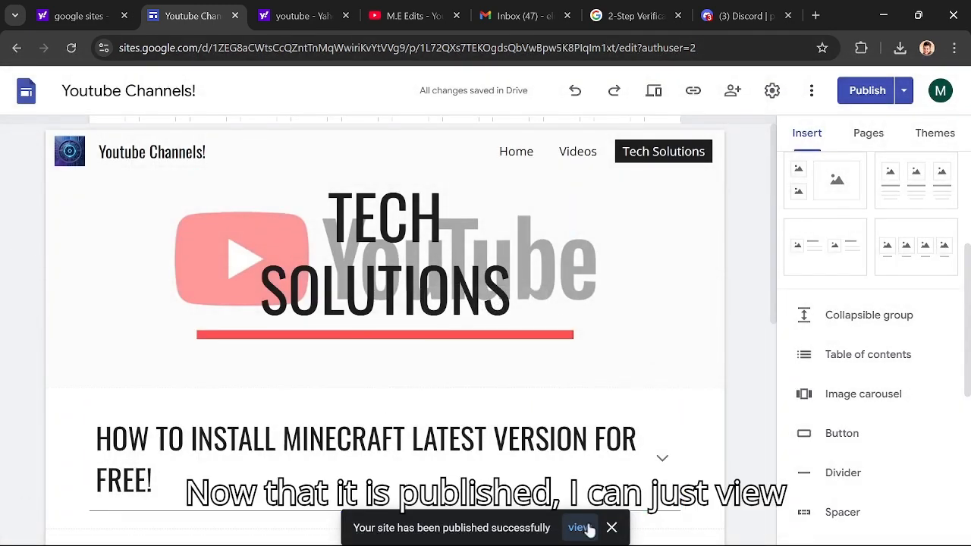
- View the published site live, go to its Home page, and look through the content down to the image carousel
{"action": "left_click", "coordinate": [578, 528]}
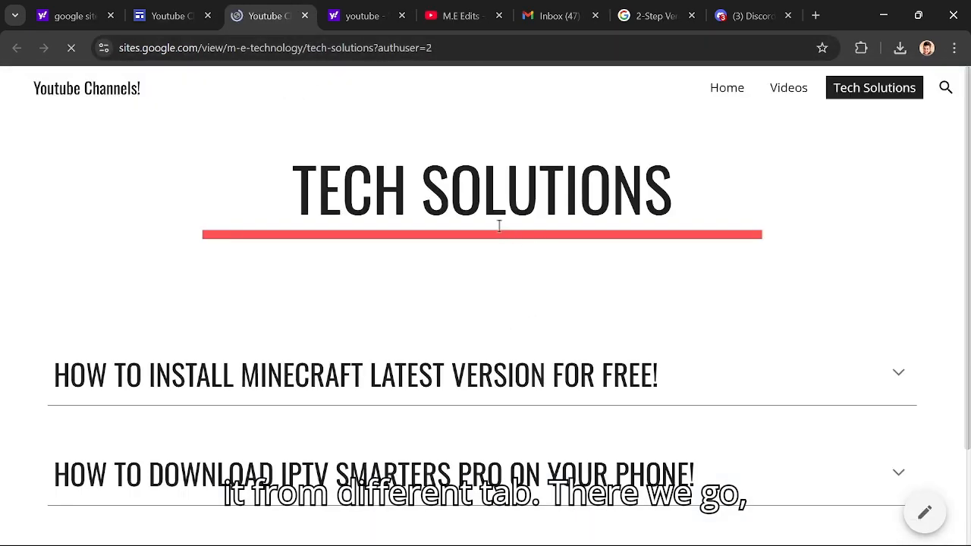
{"action": "left_click", "coordinate": [743, 97]}
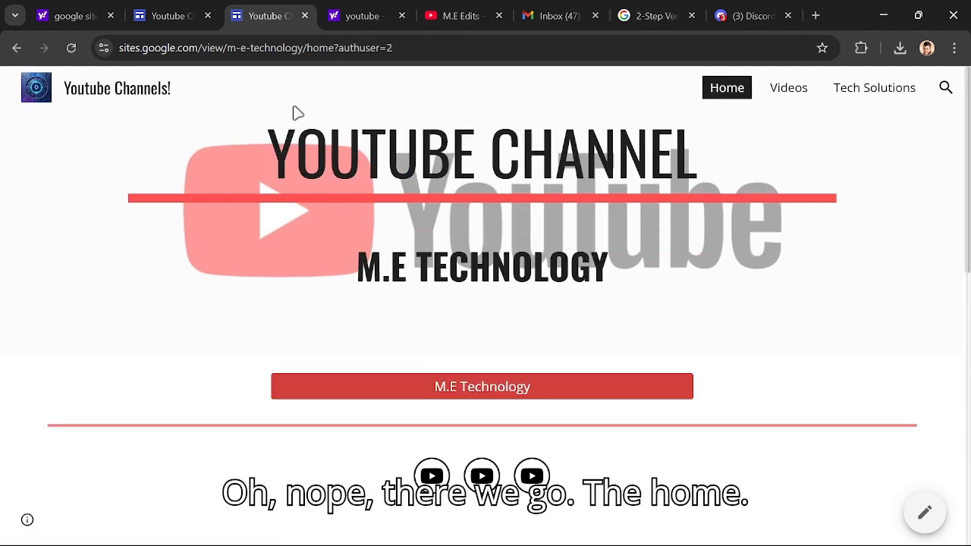
{"action": "scroll", "coordinate": [360, 163], "scroll_direction": "down", "scroll_amount": 8}
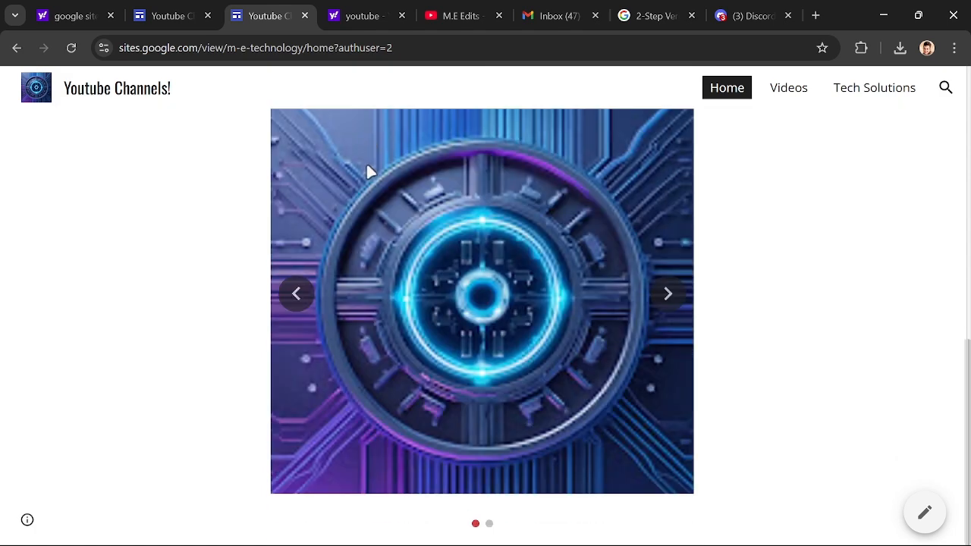
{"action": "scroll", "coordinate": [367, 170], "scroll_direction": "up", "scroll_amount": 6}
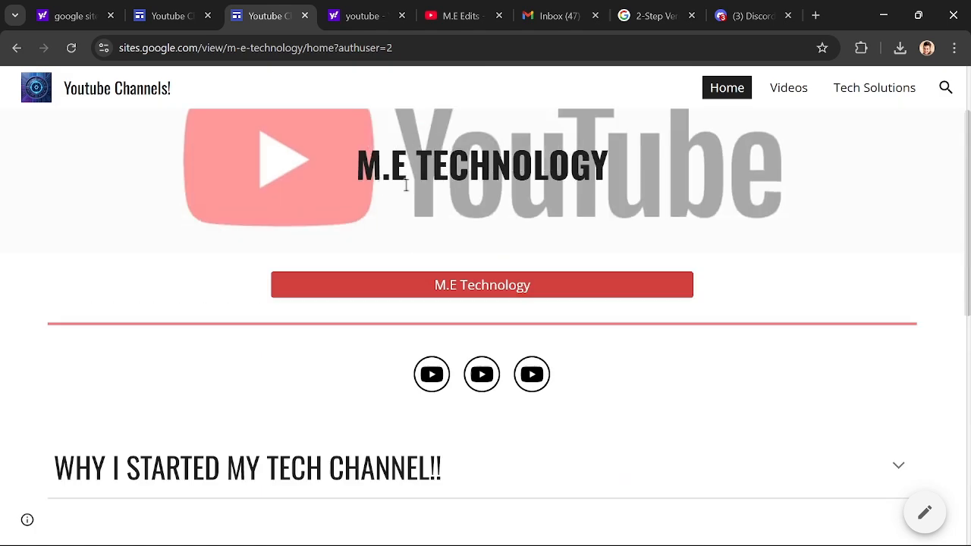
- Check the published site's search box without searching, and highlight the Home page's full web address
{"action": "left_click", "coordinate": [946, 88]}
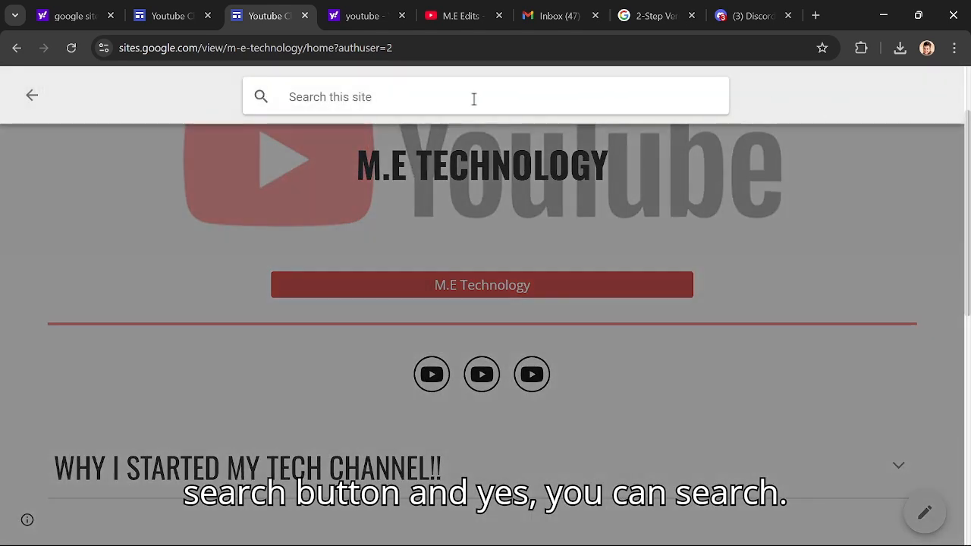
{"action": "left_click", "coordinate": [460, 117]}
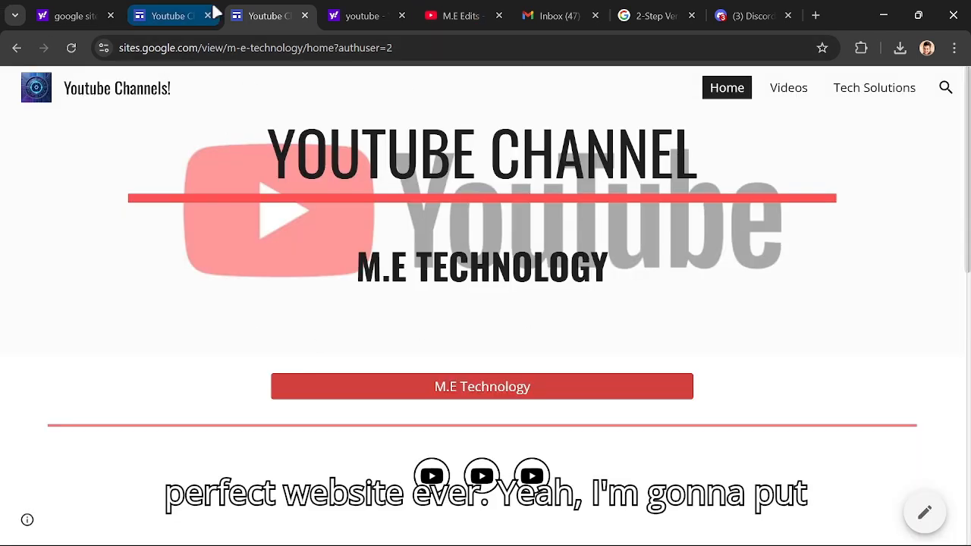
{"action": "left_click", "coordinate": [305, 42]}
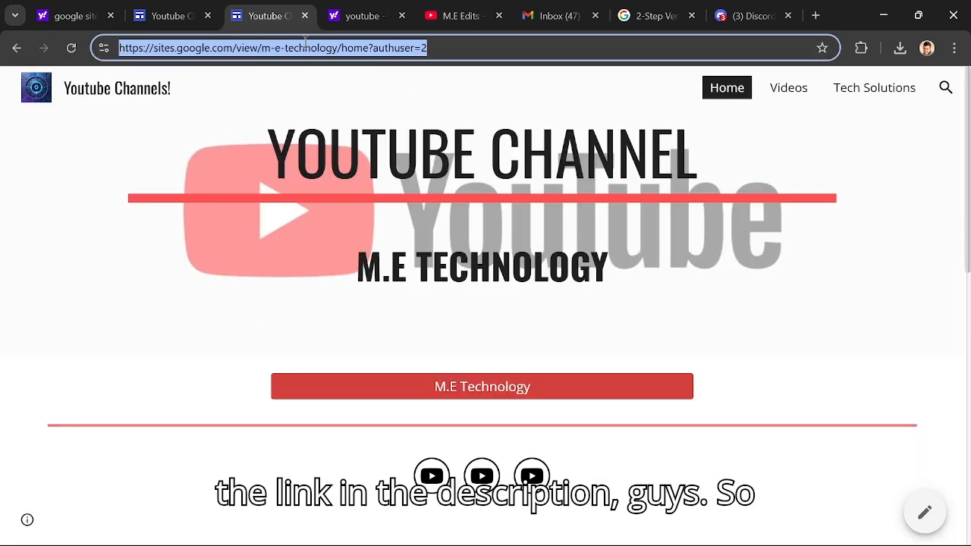
{"action": "left_click", "coordinate": [296, 123]}
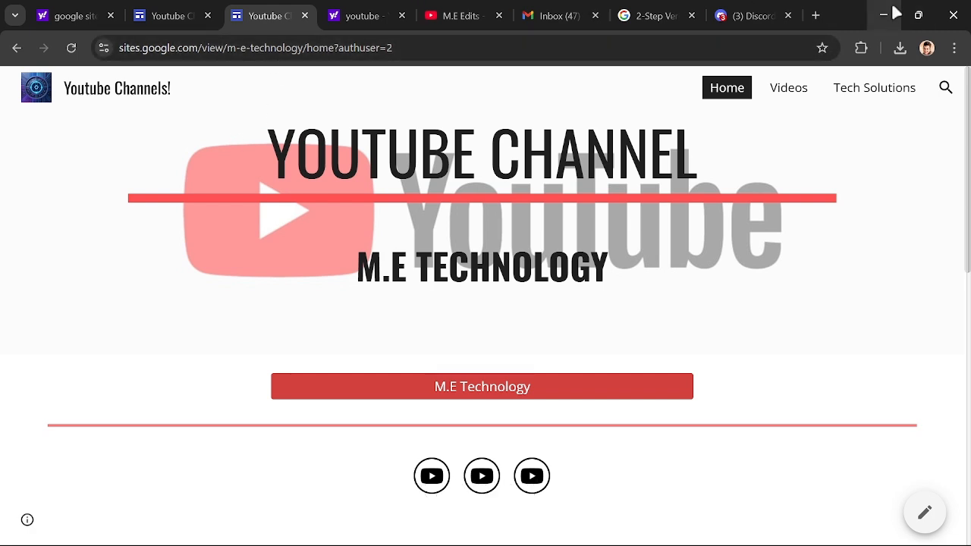
- Close the browser windows holding the published site and The Exhibition example site to get back to the desktop
{"action": "left_click", "coordinate": [946, 8]}
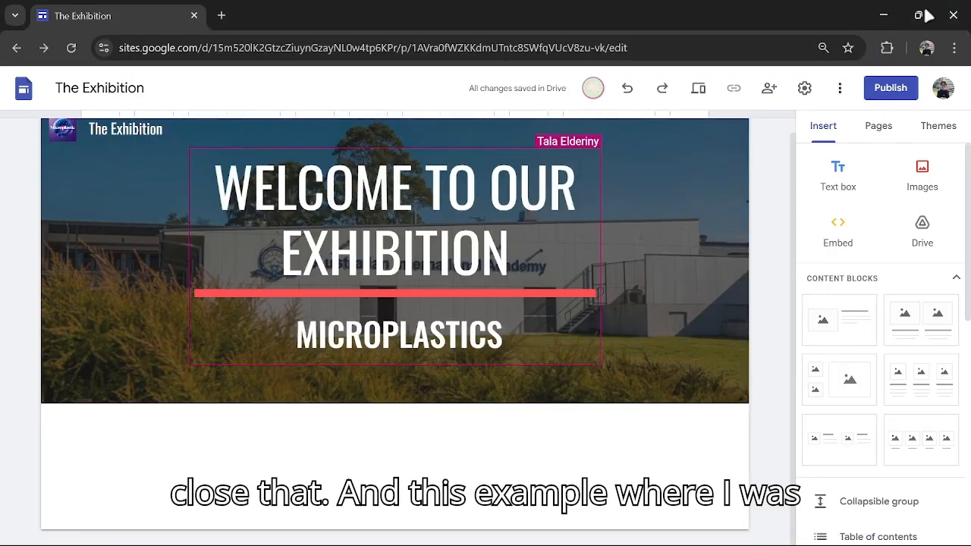
{"action": "left_click", "coordinate": [942, 7]}
{"action": "left_click", "coordinate": [862, 17]}
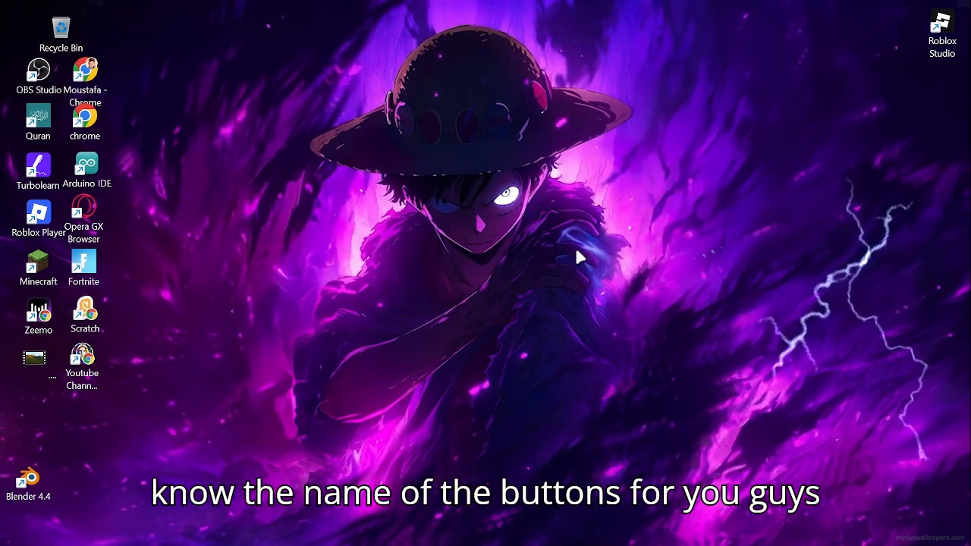
{"action": "mouse_move", "coordinate": [680, 545]}
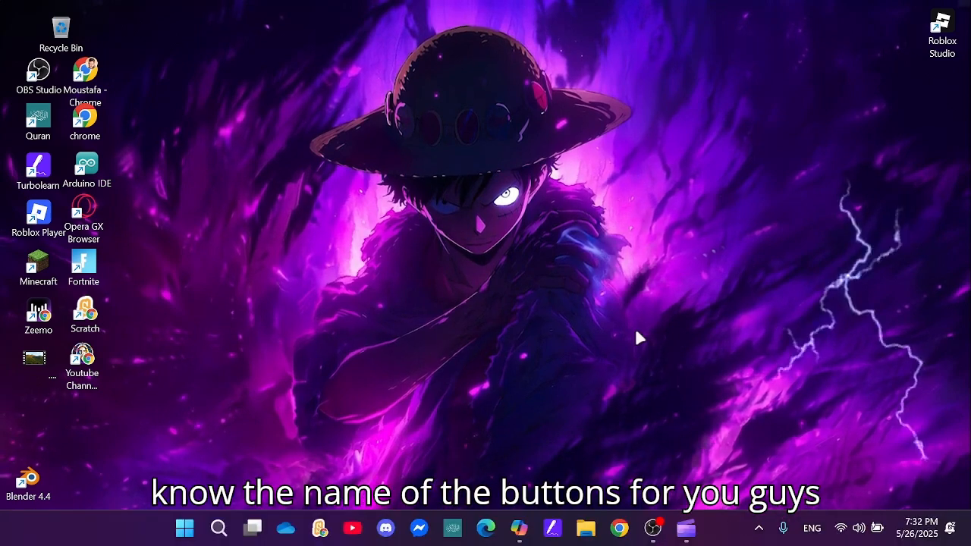